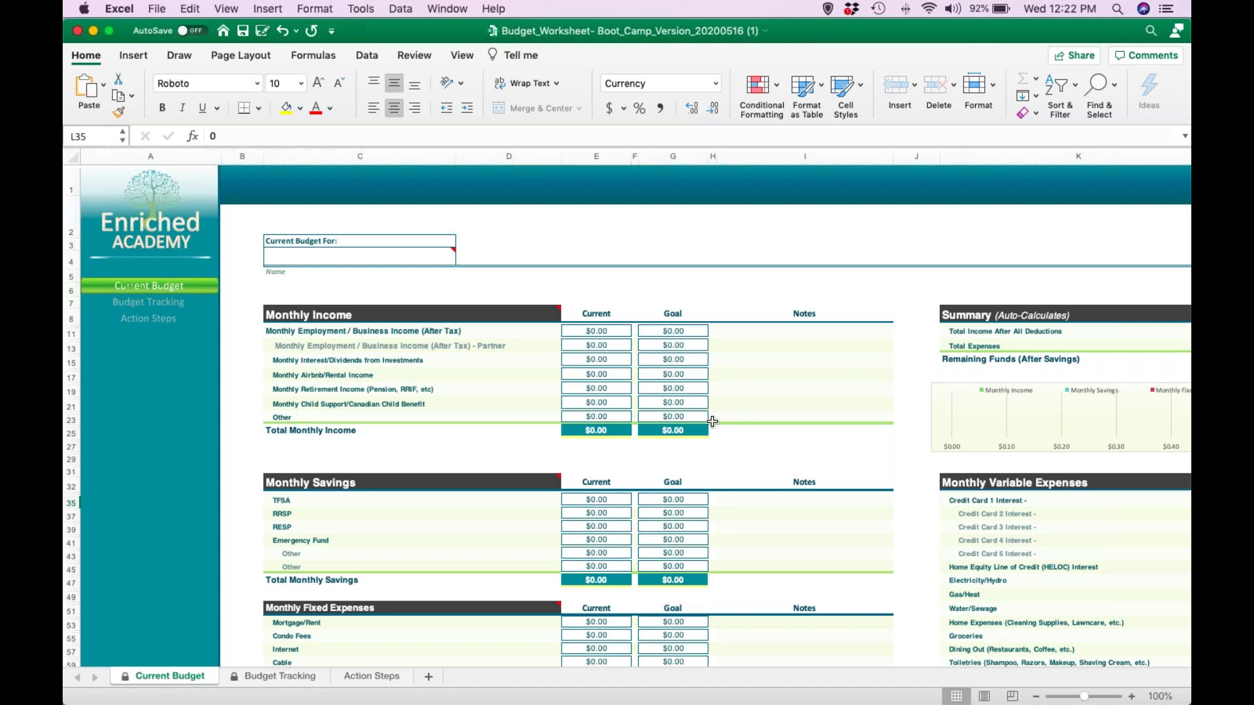
Look over the income, savings, expense and summary sections of the Current Budget sheet, and enlarge the view to 150%.
scroll(714, 420, down, 10)
scroll(627, 409, down, 5)
scroll(627, 409, up, 15)
scroll(627, 409, right, 5)
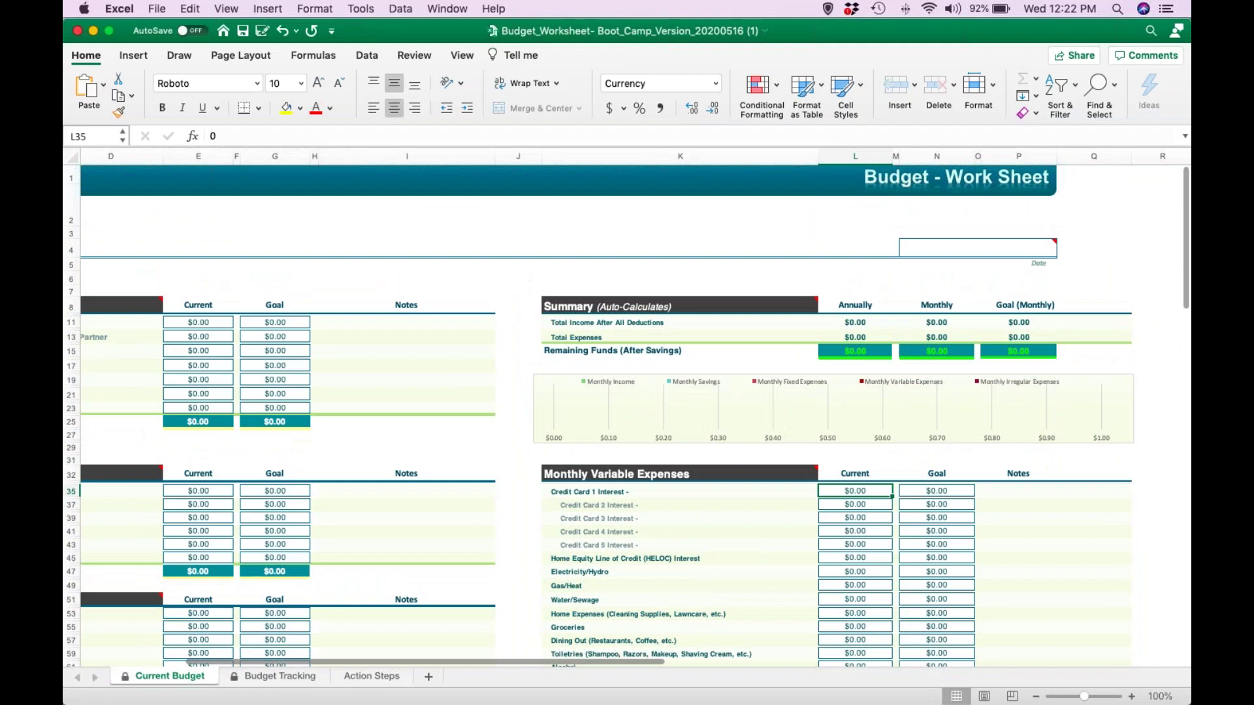
scroll(627, 410, left, 5)
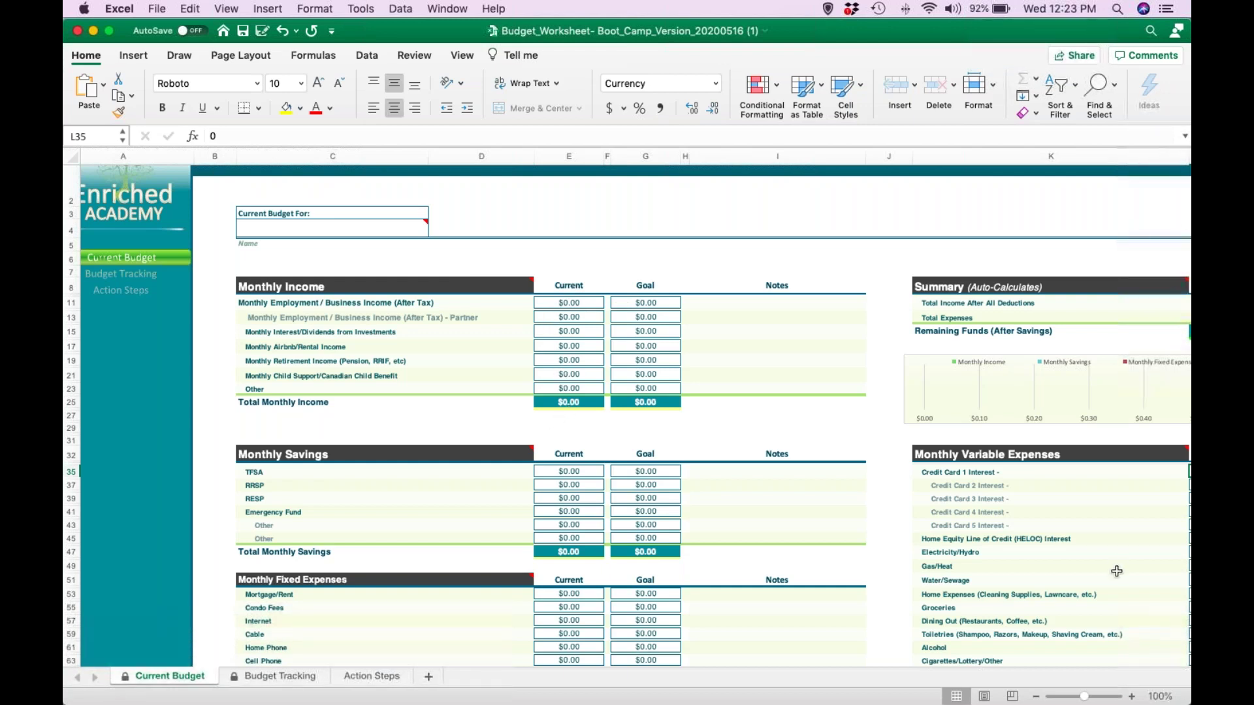
click(1132, 697)
click(1132, 696)
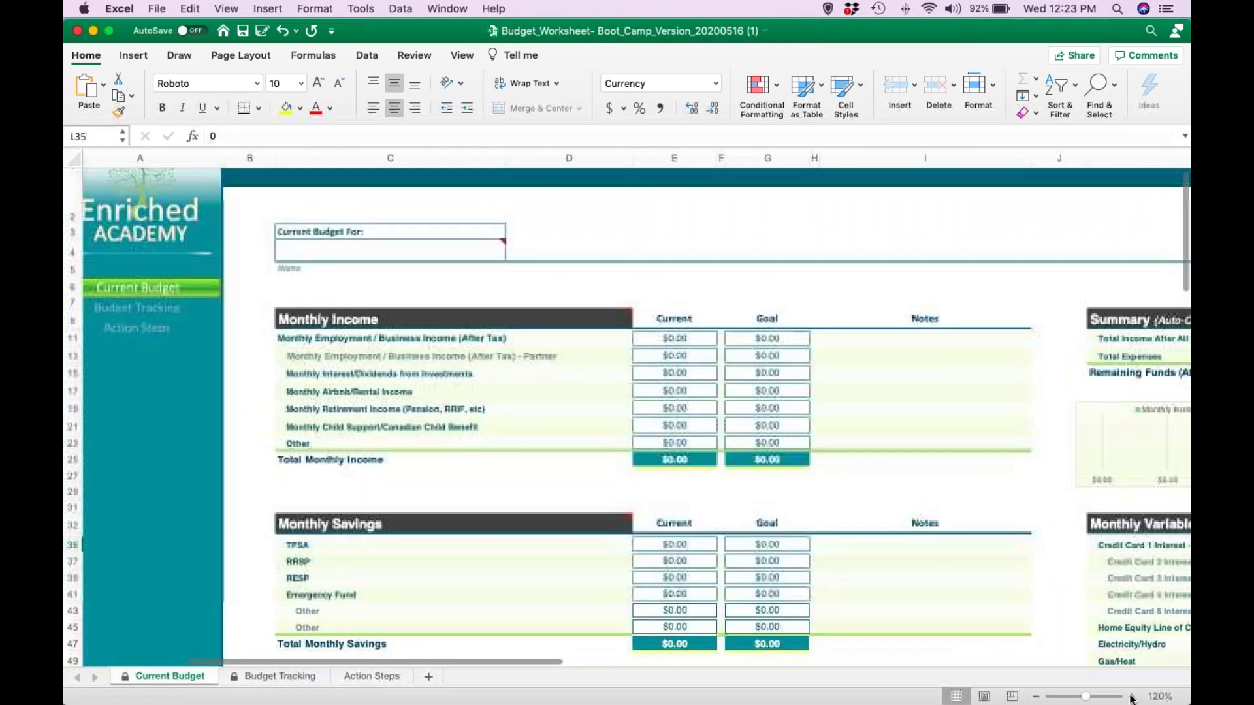
click(1132, 697)
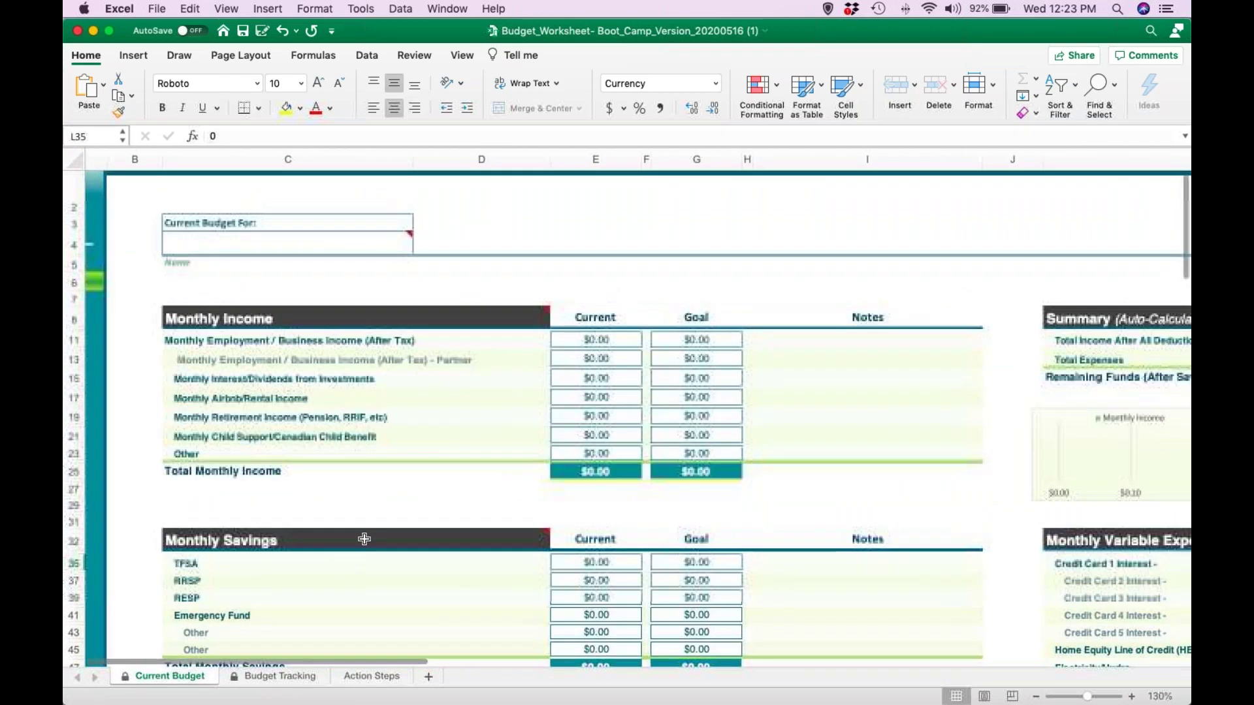
click(1132, 696)
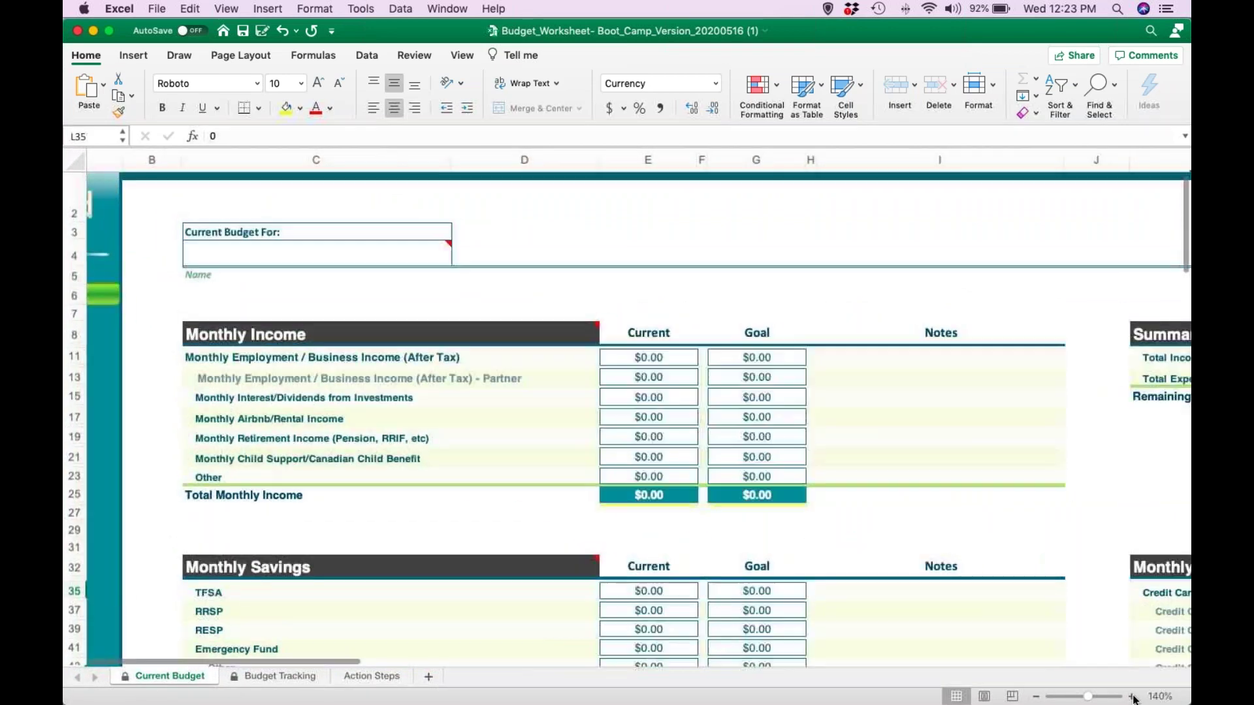
click(1132, 697)
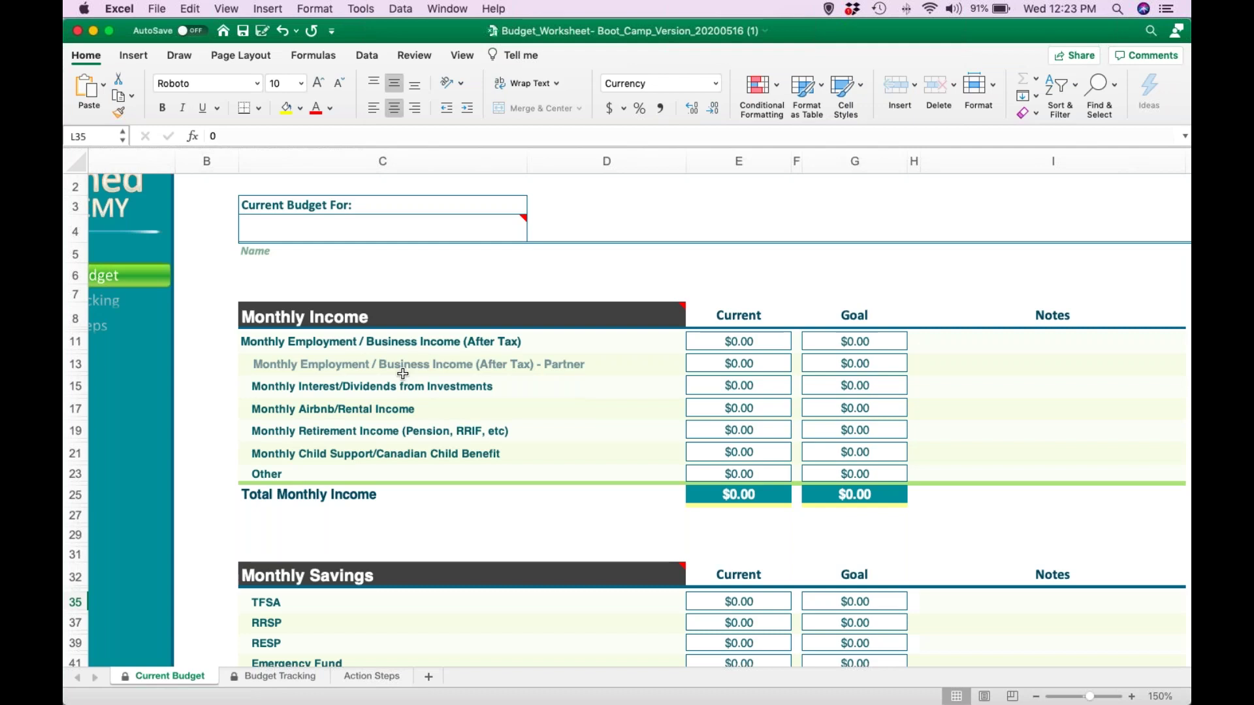
Enter current monthly employment income of 3450 and partner employment income of 1765, and check the Summary section.
click(769, 348)
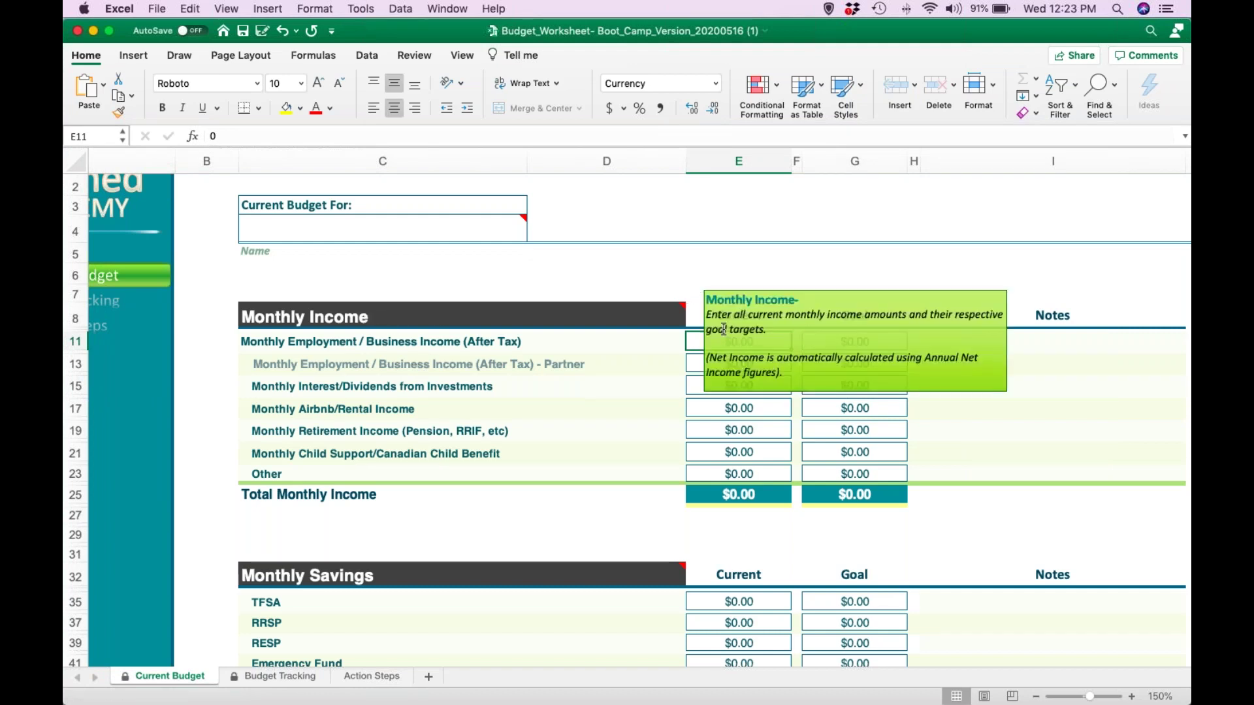
text(3450)
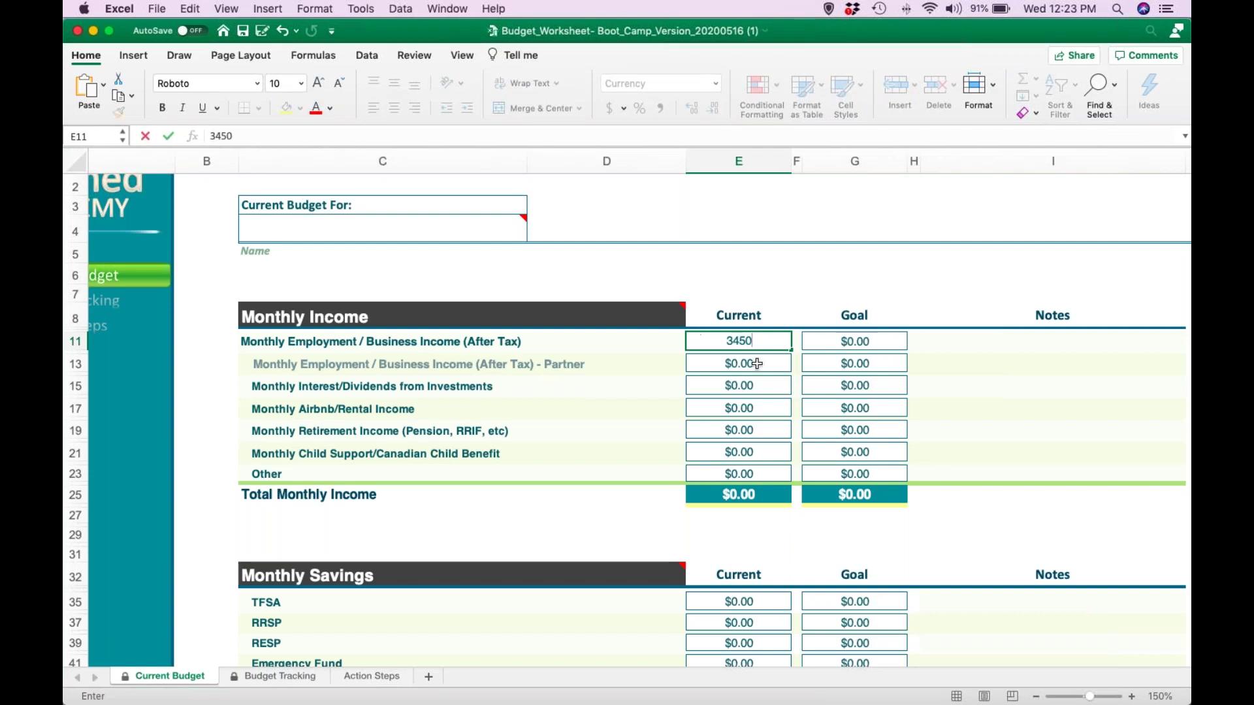
key(Return)
text(1765)
key(Return)
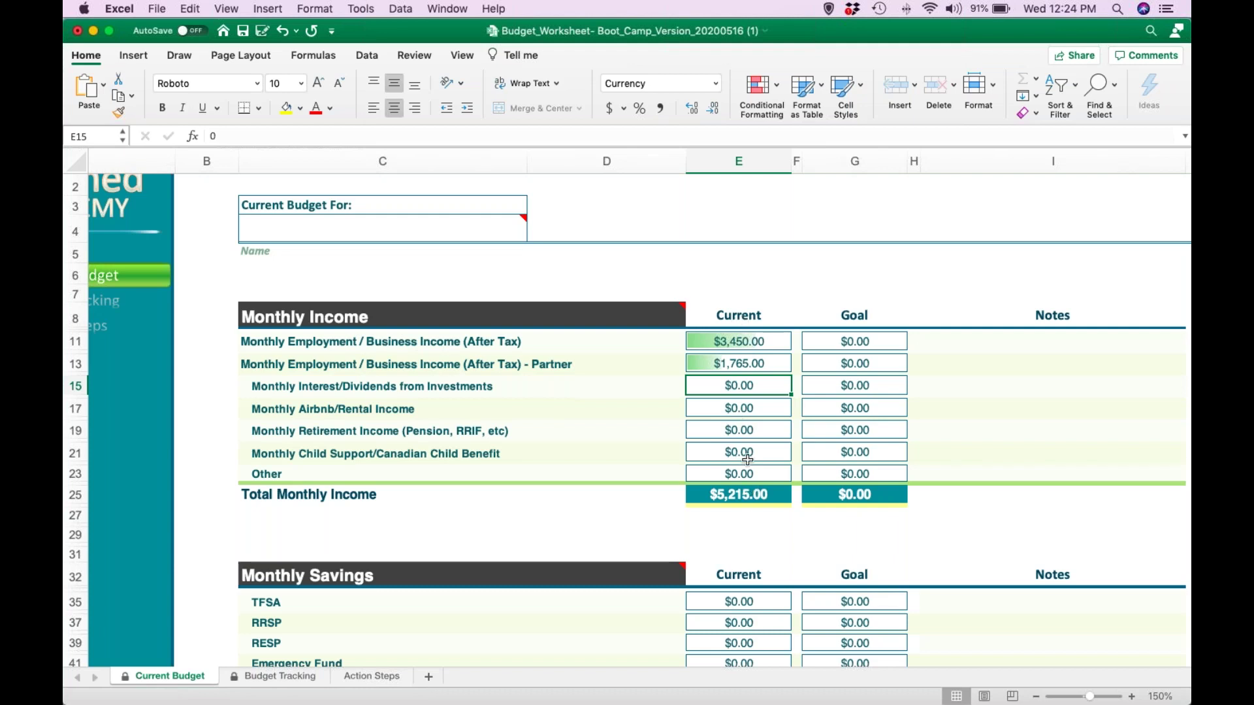
scroll(747, 372, right, 10)
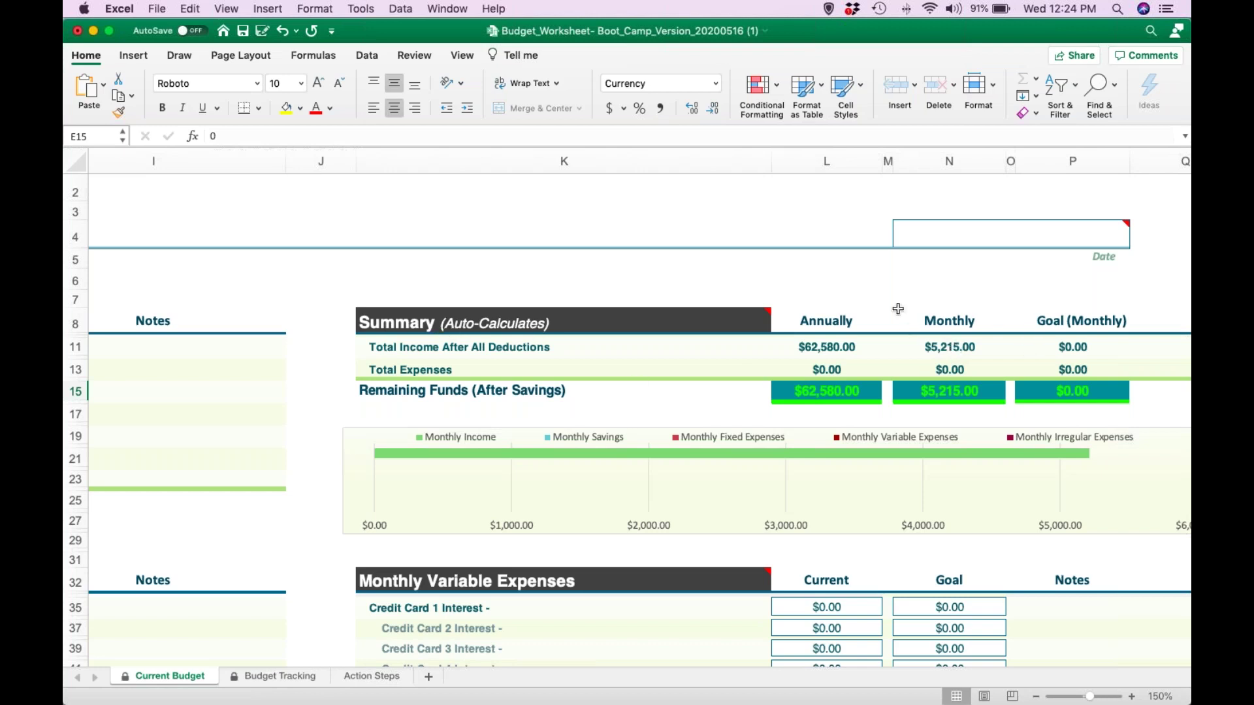
scroll(670, 419, left, 10)
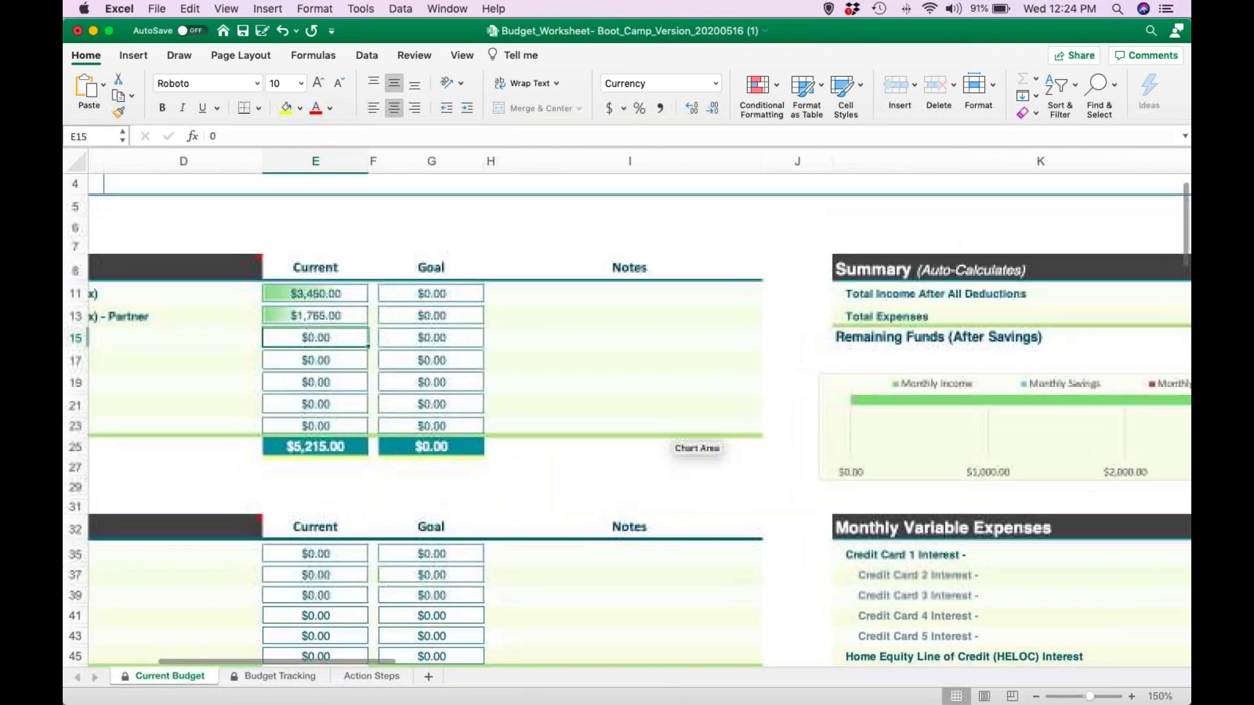
Enter current monthly savings of 100 for TFSA and 150 for RRSP.
scroll(692, 434, down, 1)
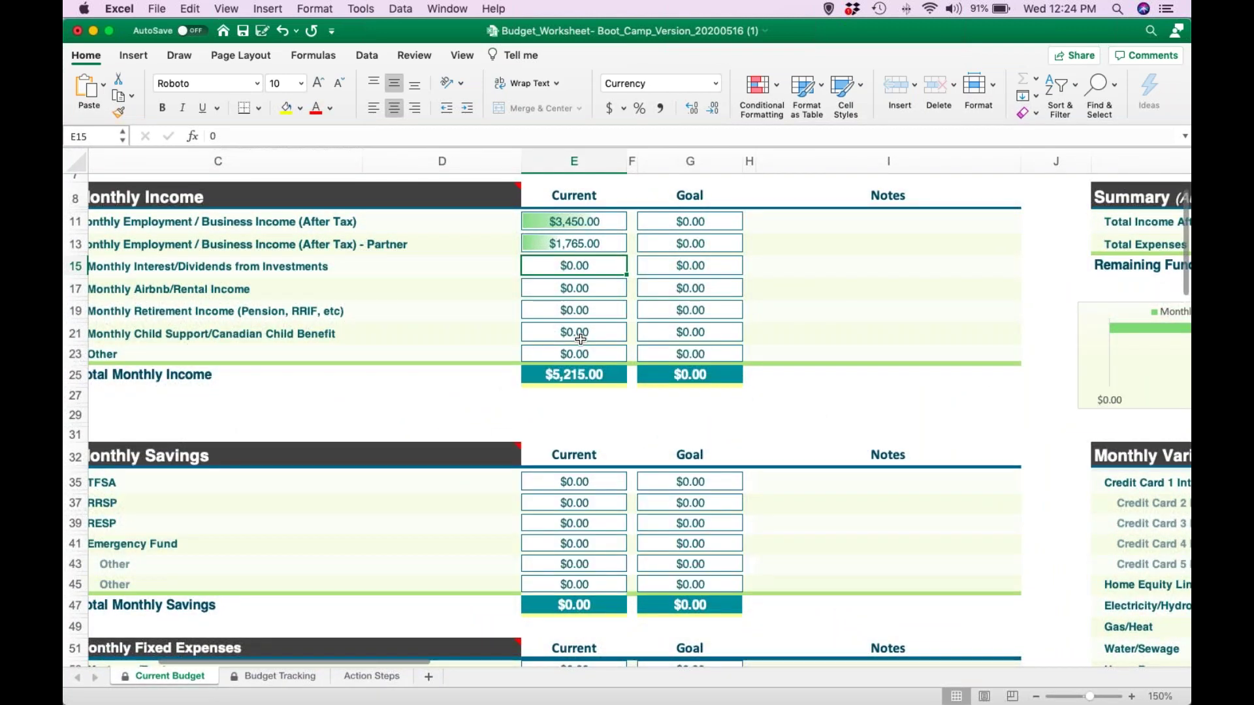
scroll(490, 244, left, 2)
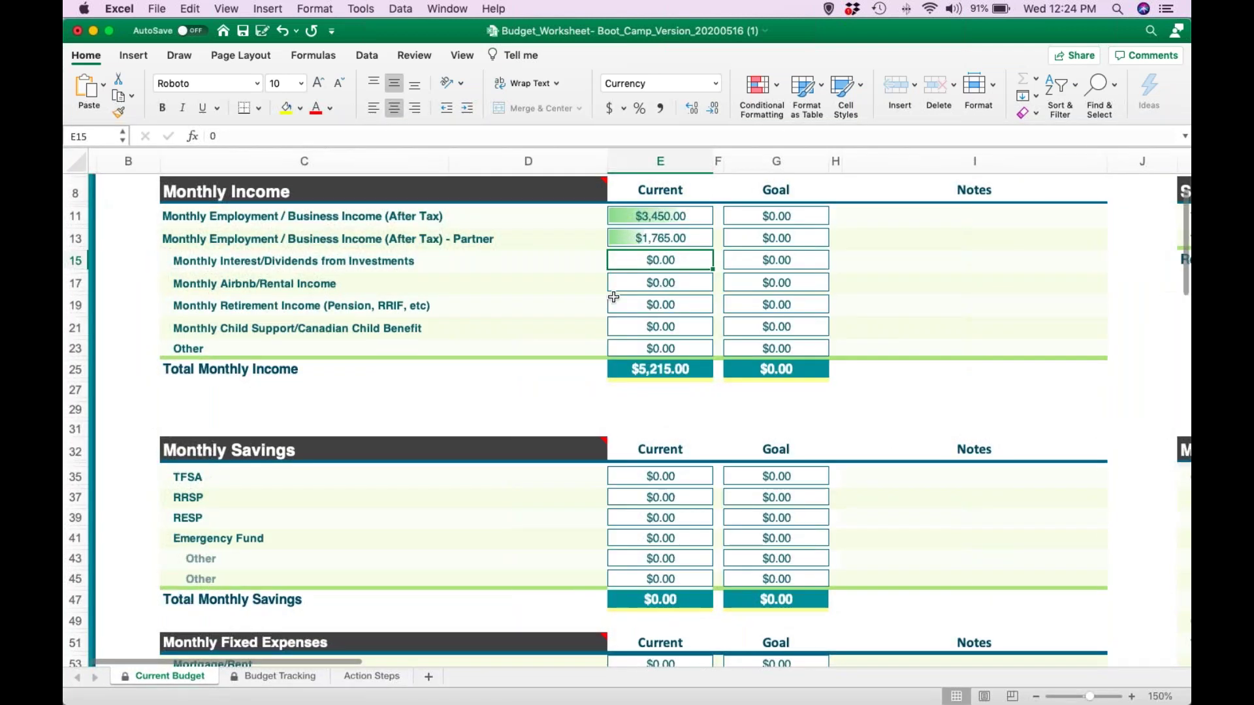
scroll(617, 303, down, 3)
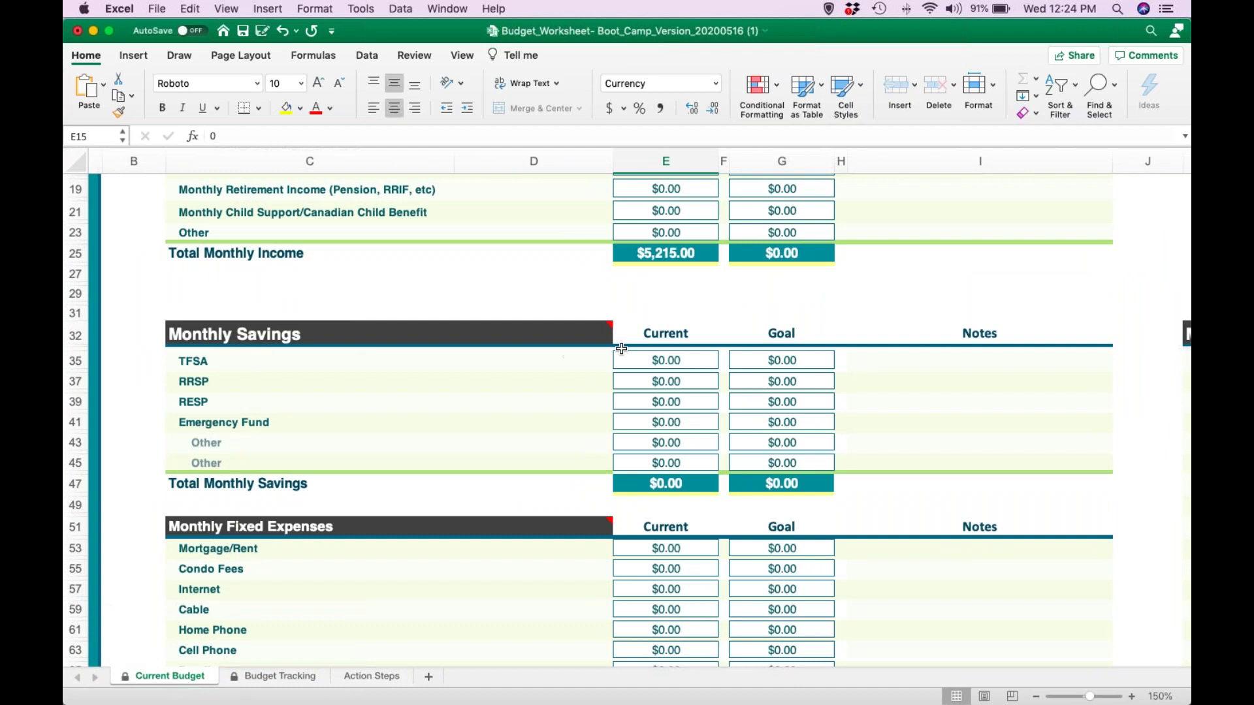
click(653, 365)
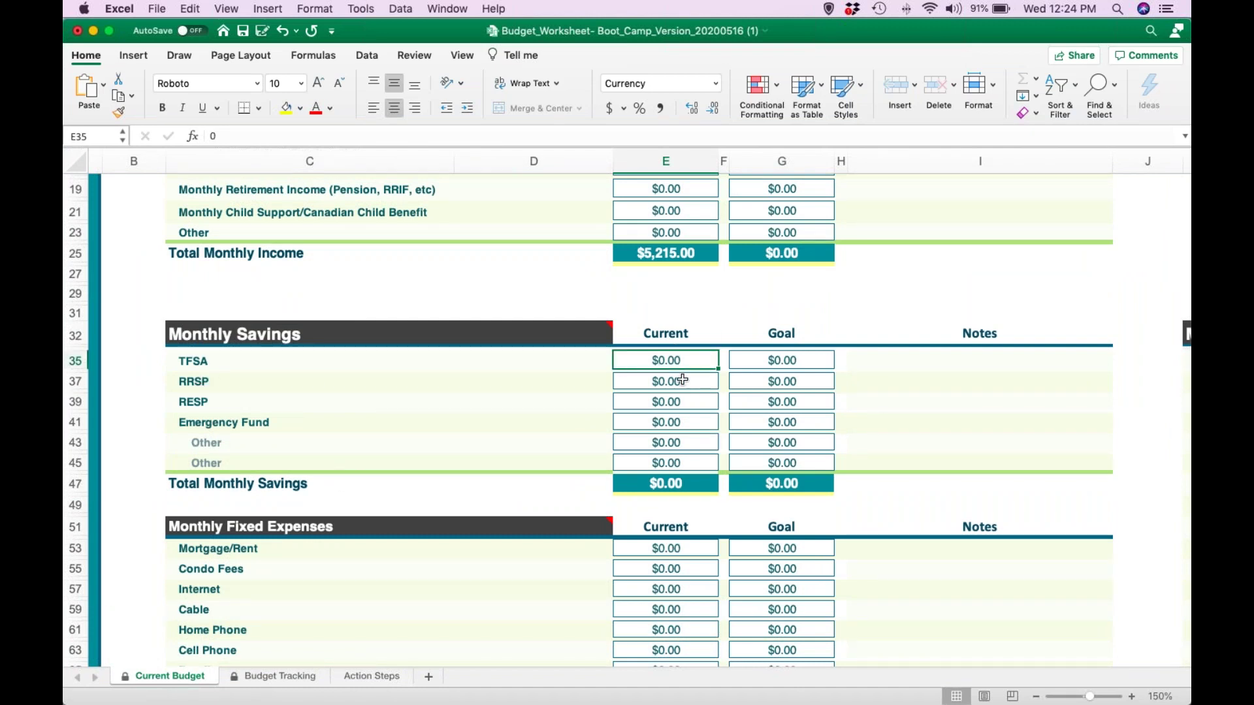
text(100)
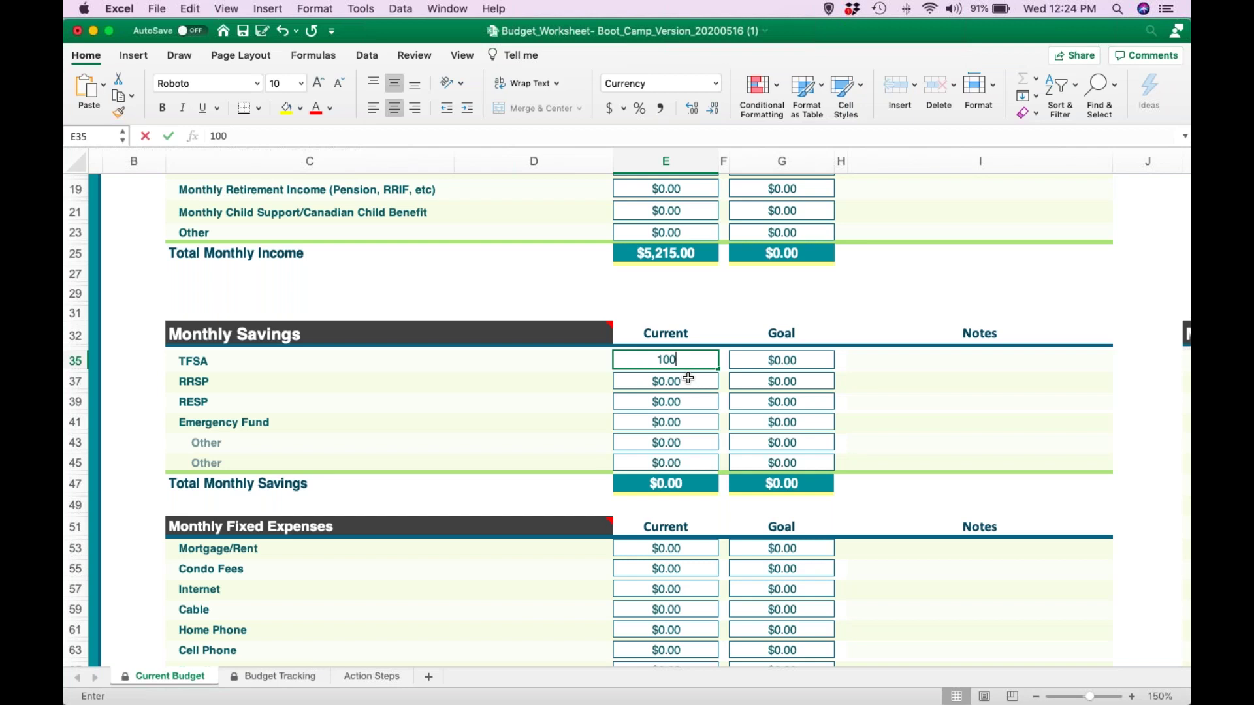
key(Return)
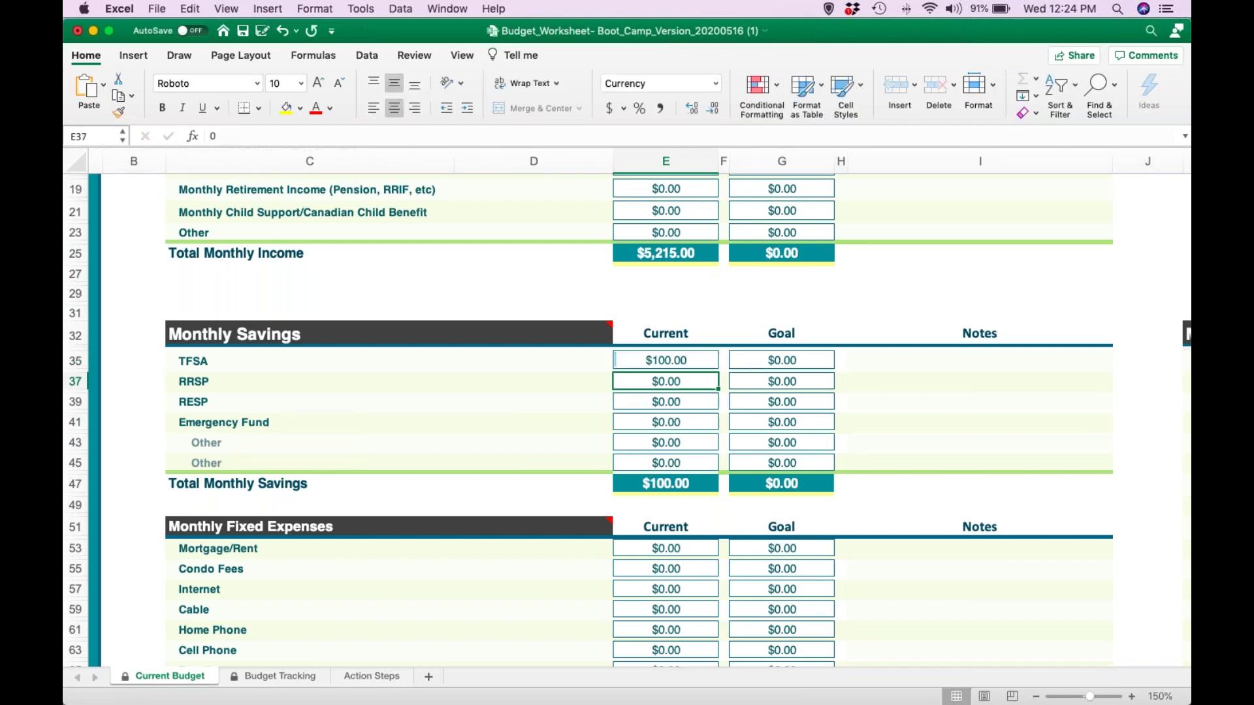
scroll(684, 314, up, 2)
scroll(683, 313, up, 1)
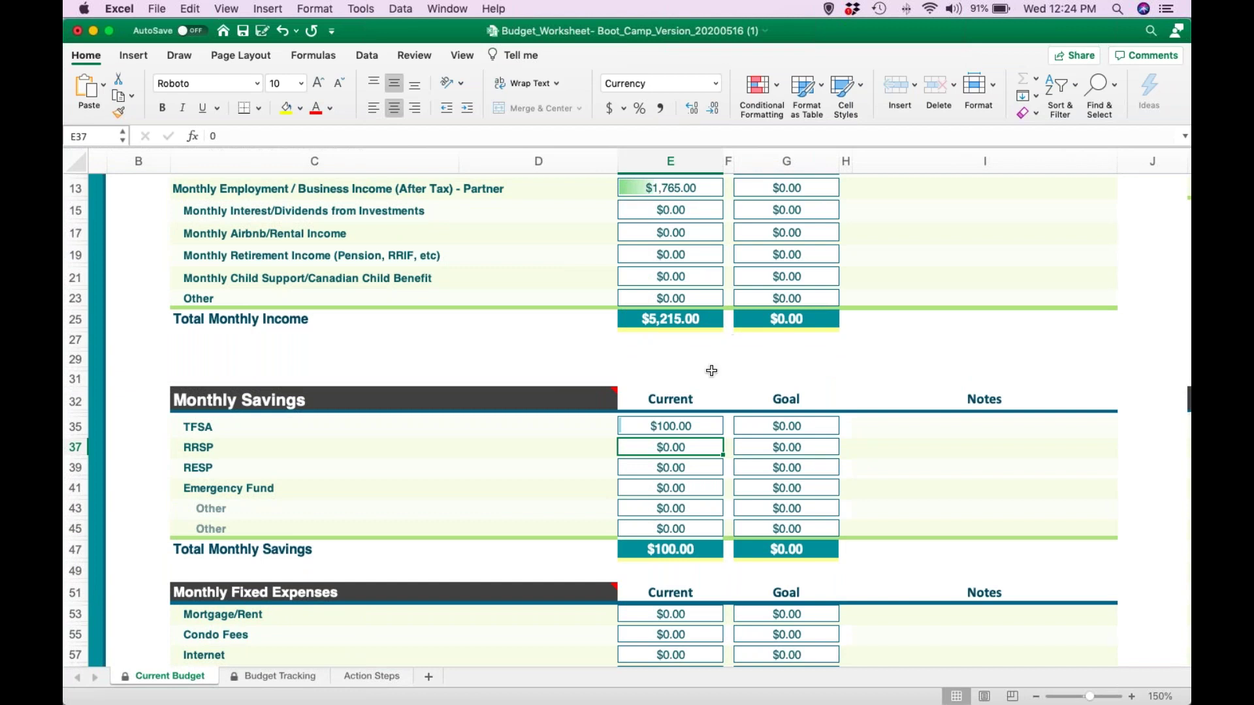
text(150)
key(Return)
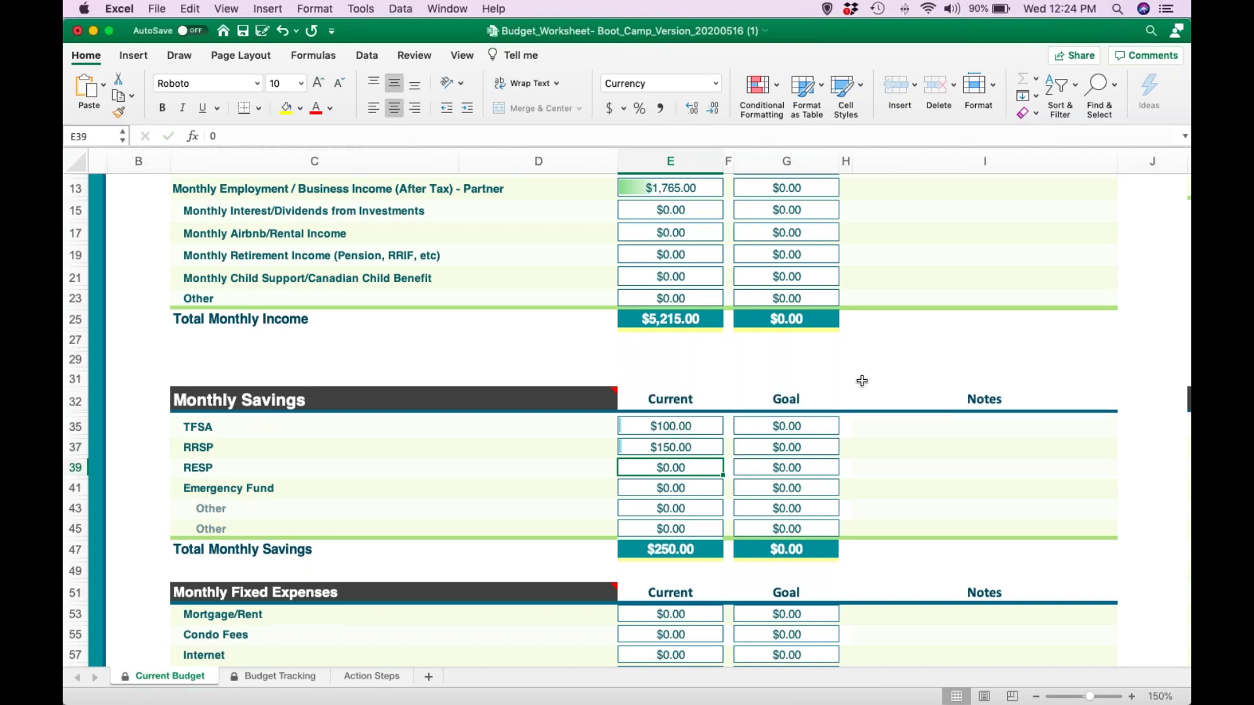
Compare the Summary section's income after deductions and remaining funds with the monthly income and savings entries.
scroll(861, 379, right, 10)
scroll(860, 377, up, 3)
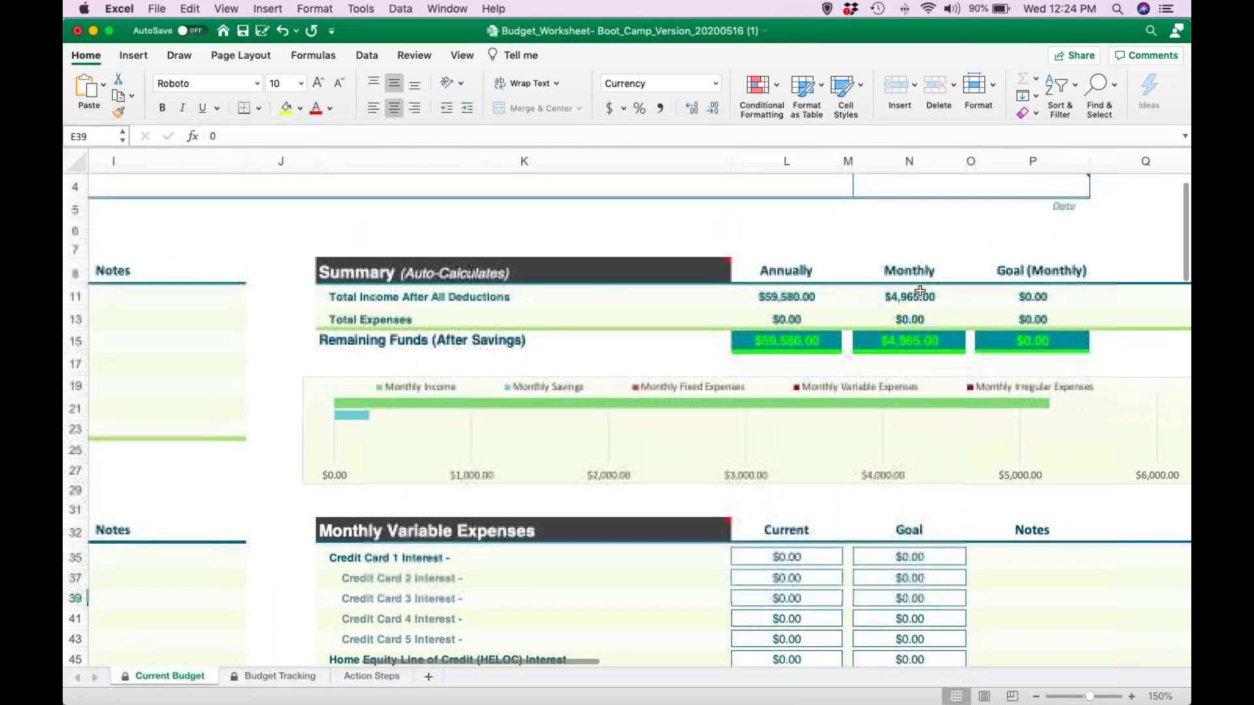
mouse_move(380, 275)
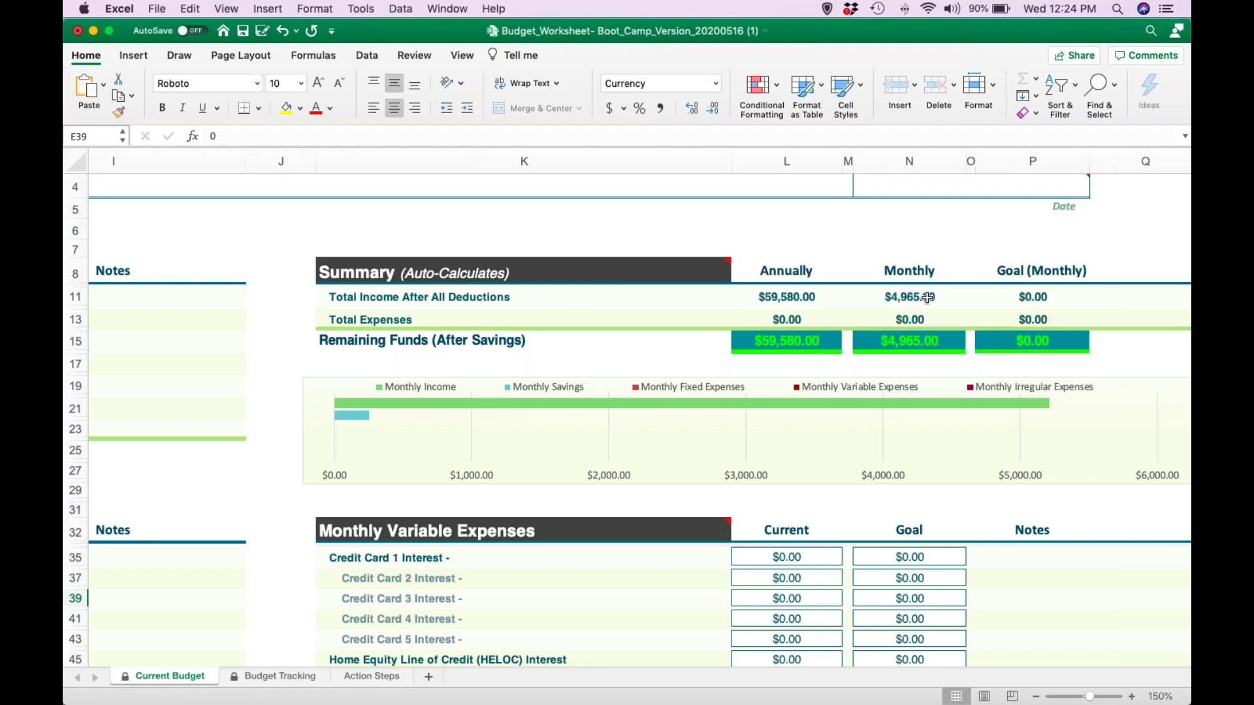
scroll(205, 372, left, 10)
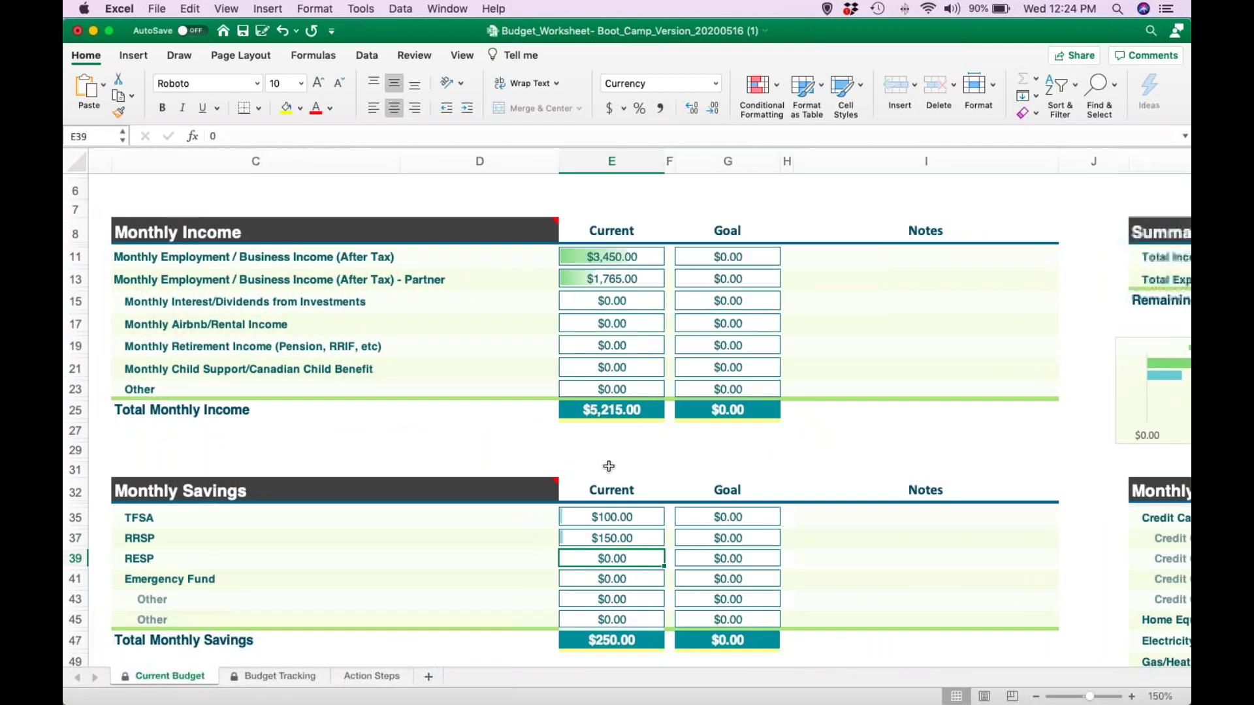
scroll(609, 466, right, 1)
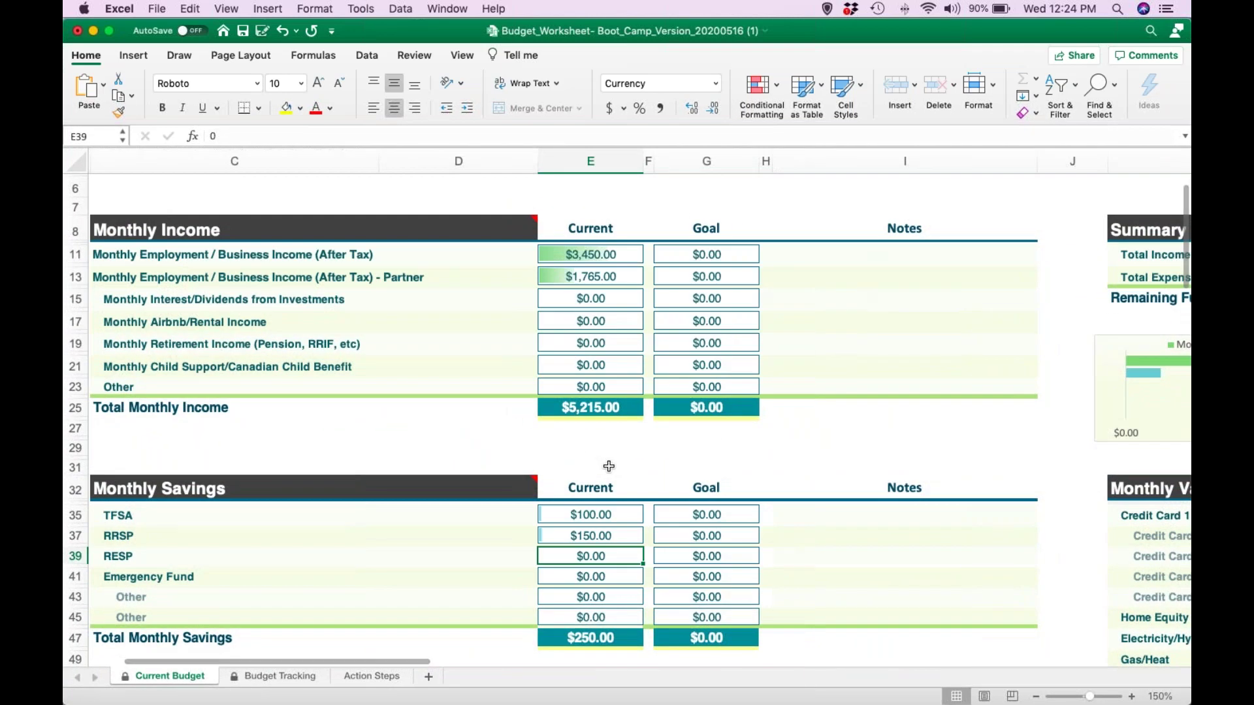
scroll(609, 466, right, 15)
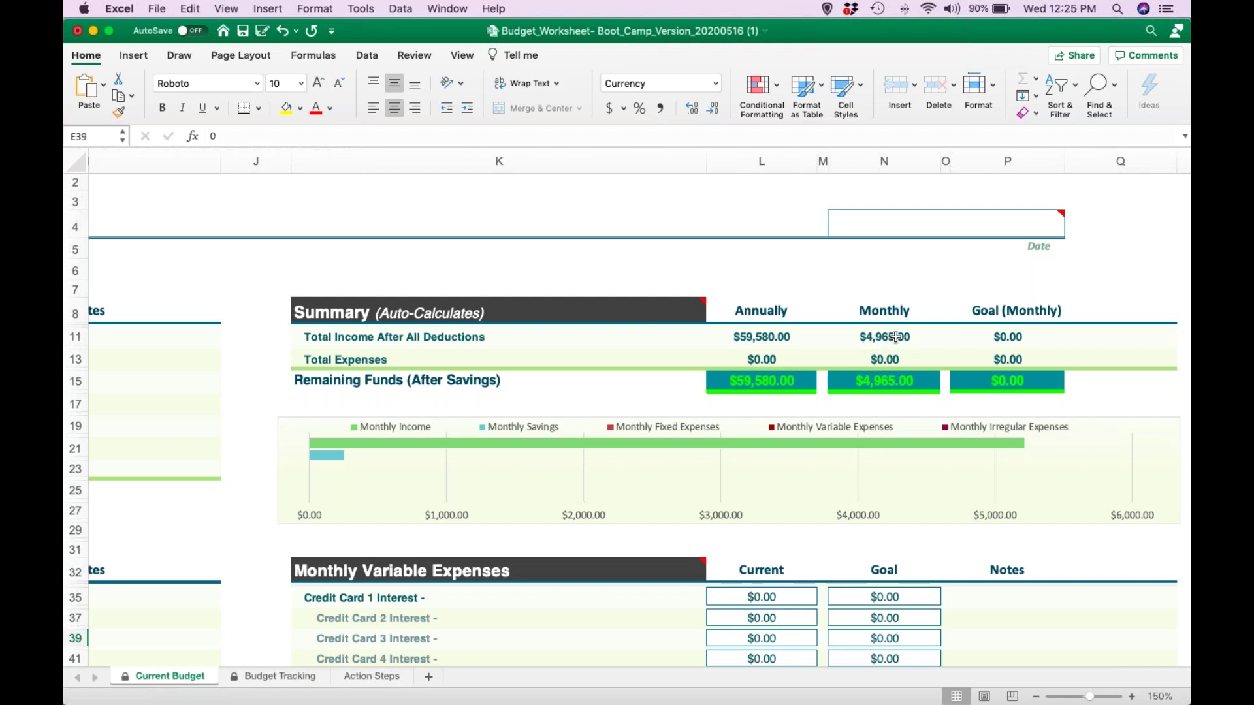
Enter 1950 as the current Mortgage/Rent amount under Monthly Fixed Expenses.
scroll(489, 397, left, 10)
scroll(489, 396, down, 5)
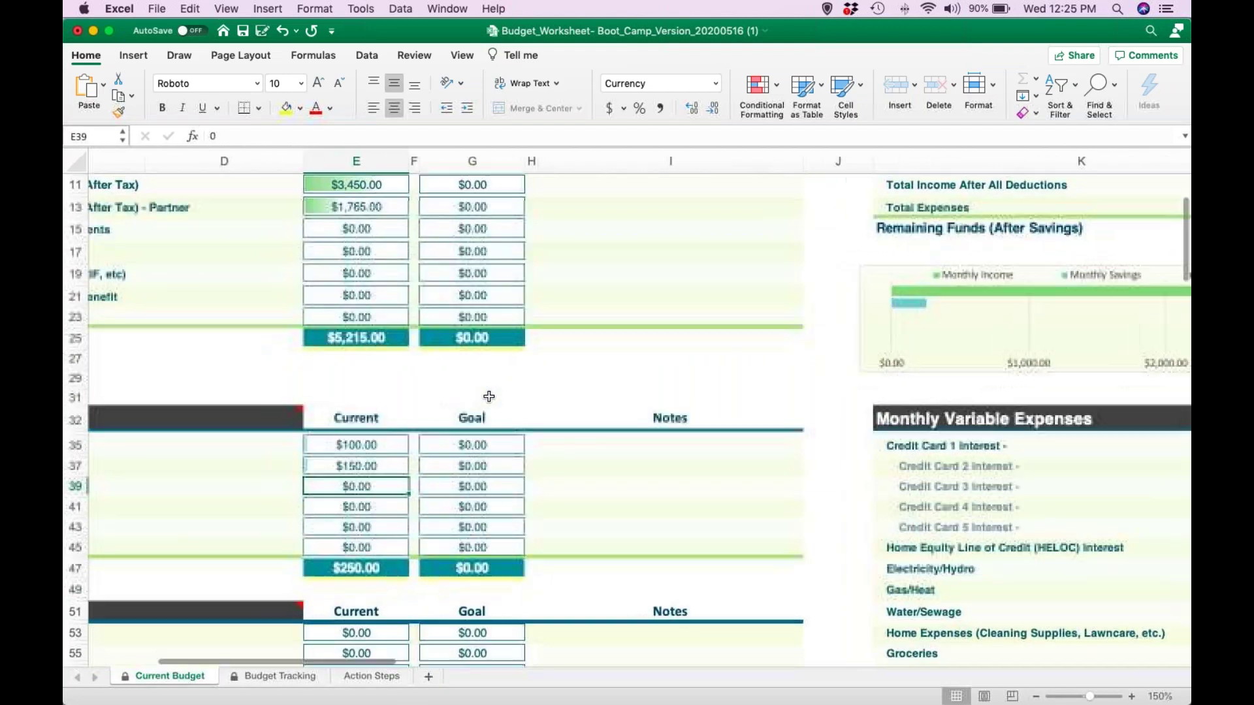
scroll(489, 397, left, 5)
scroll(489, 396, down, 3)
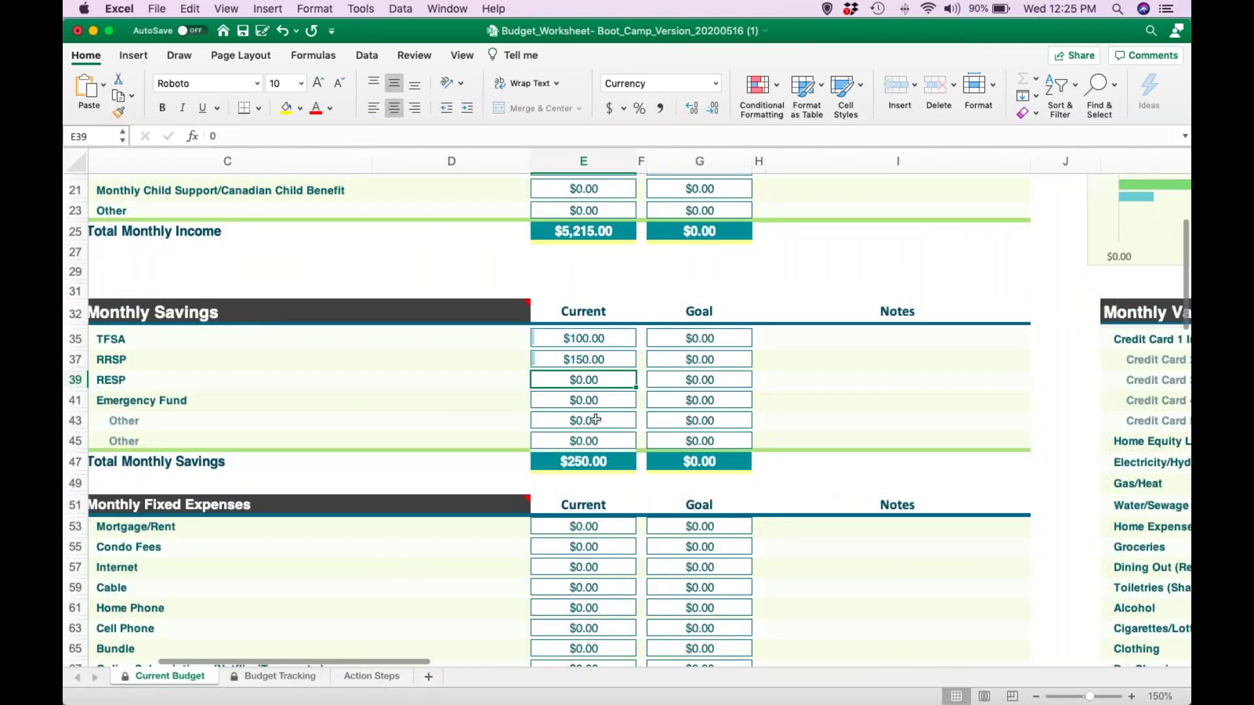
scroll(595, 419, down, 1)
scroll(595, 419, left, 1)
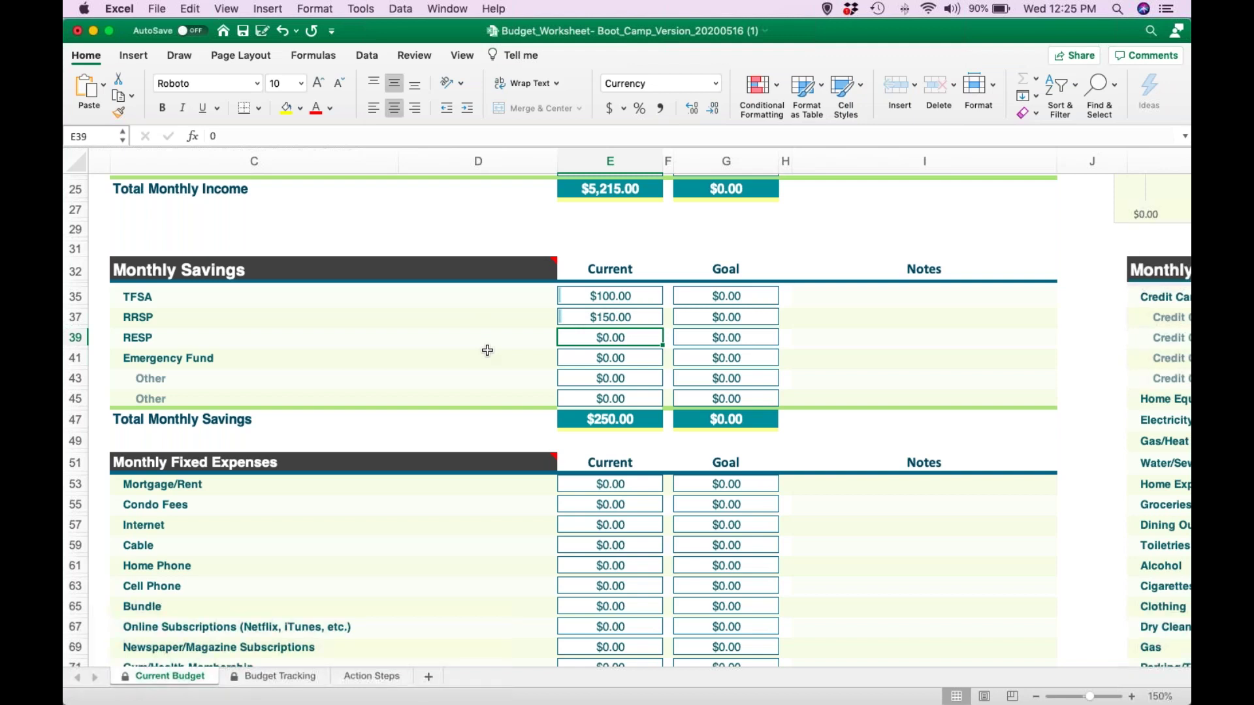
scroll(488, 351, down, 5)
scroll(487, 351, right, 1)
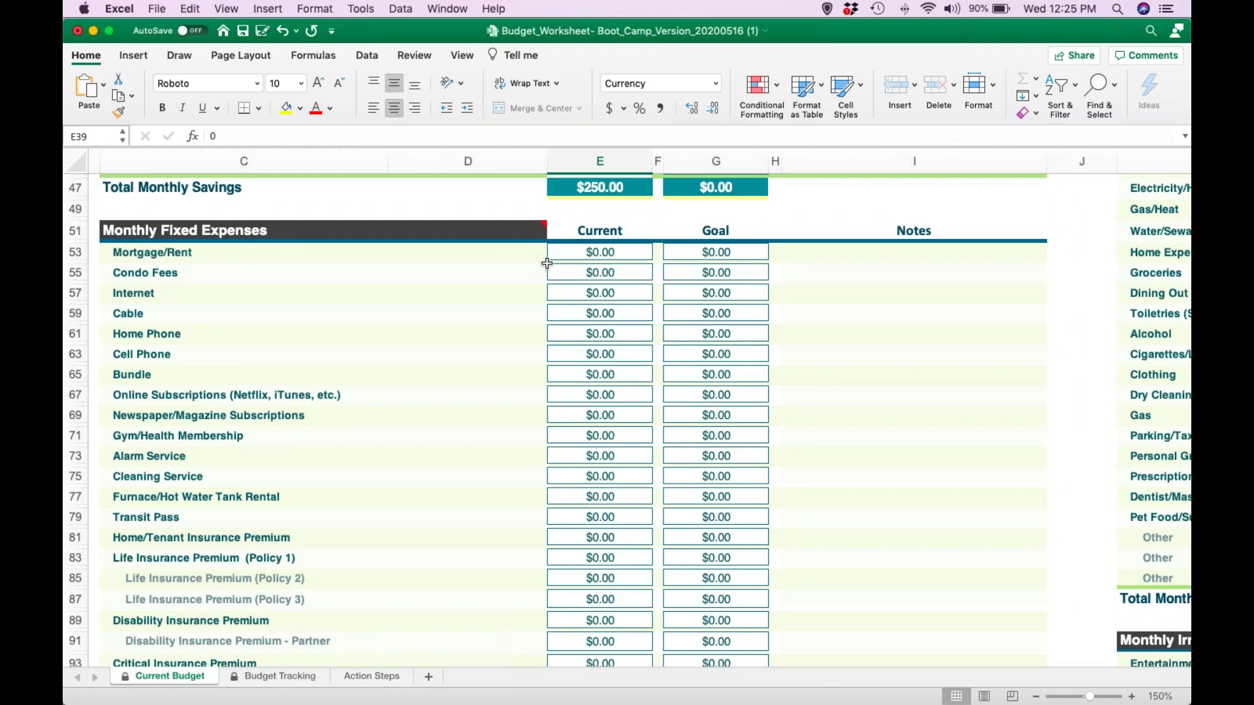
click(591, 255)
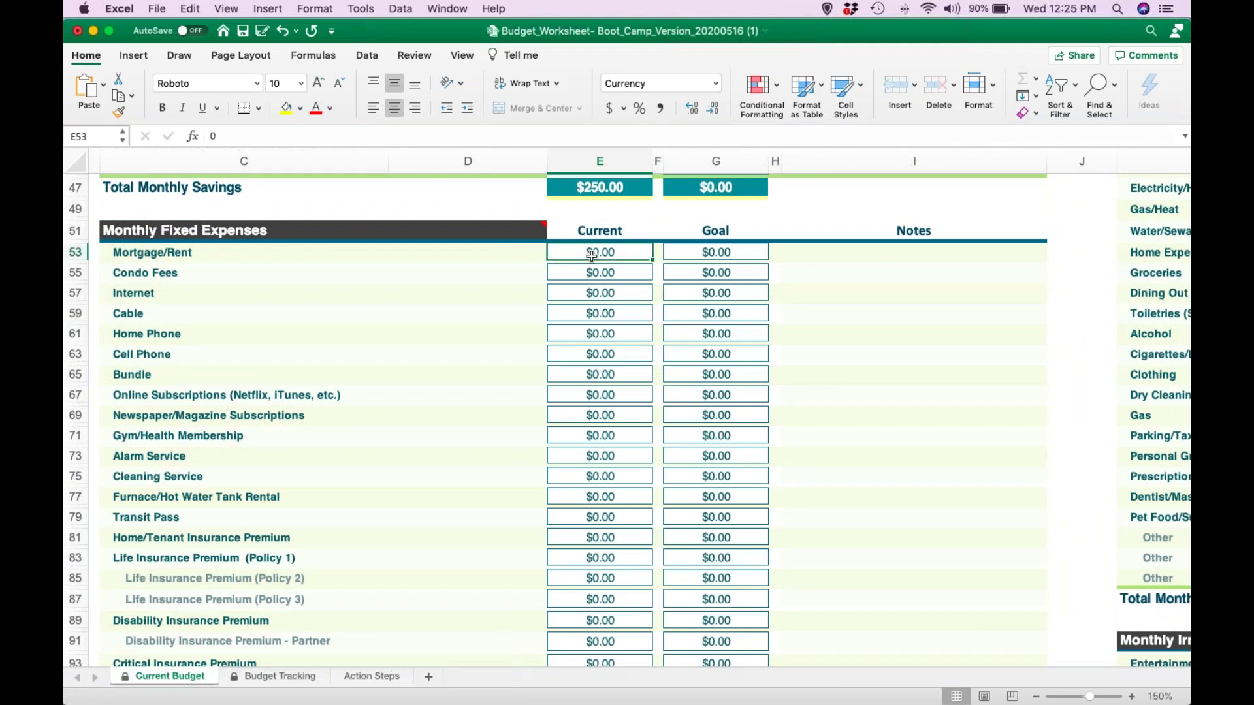
text(1950)
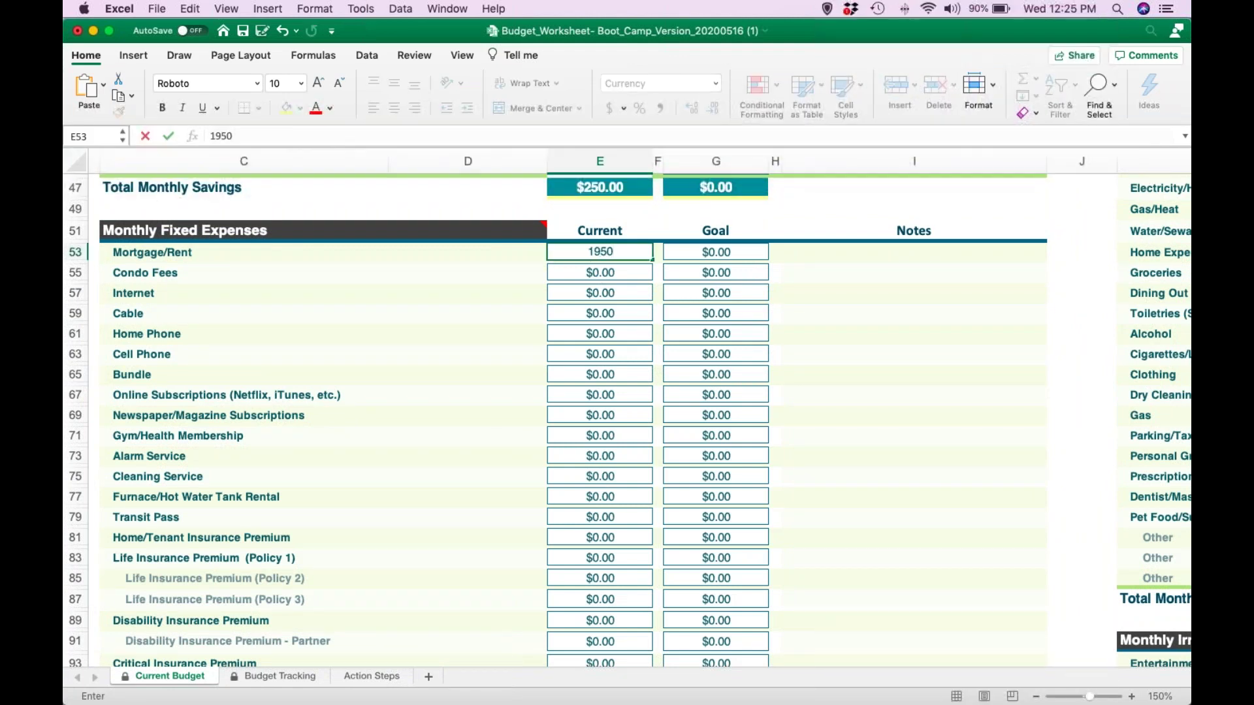
key(Return)
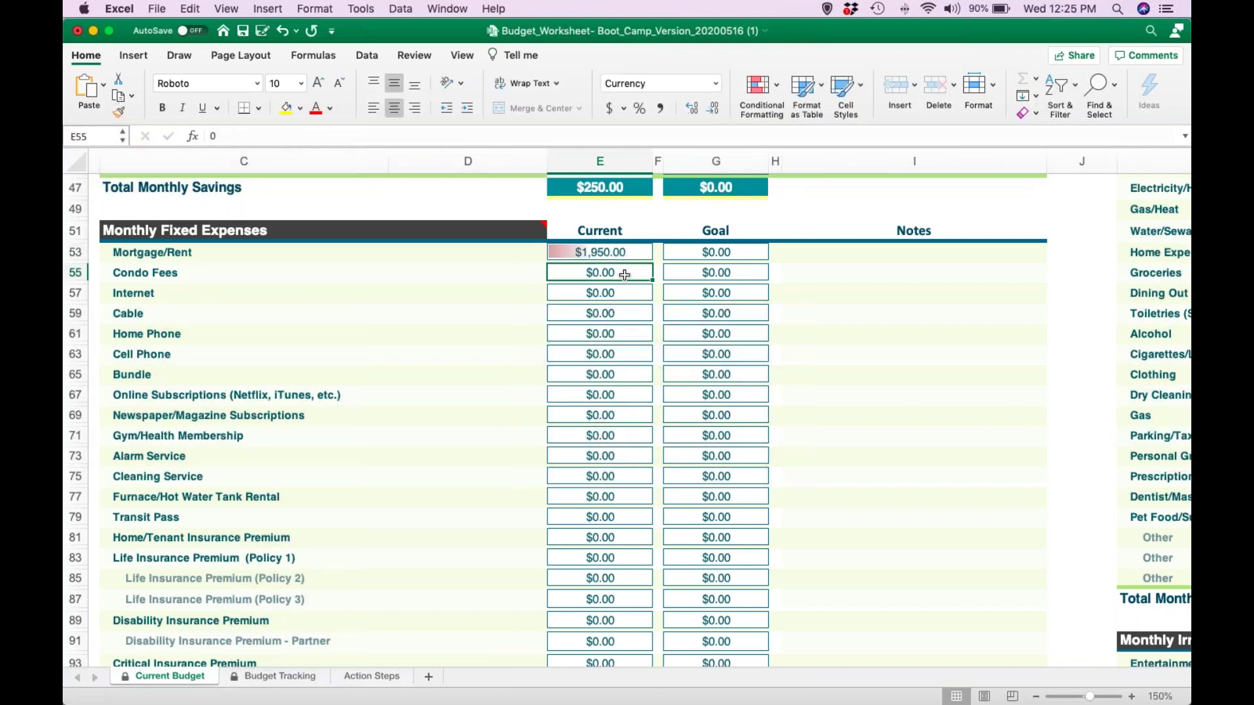
Enter current fixed expenses of 33.90 for Internet and 80.75 for Cell Phone.
click(610, 295)
text(33.90)
key(Return)
click(607, 357)
text(80)
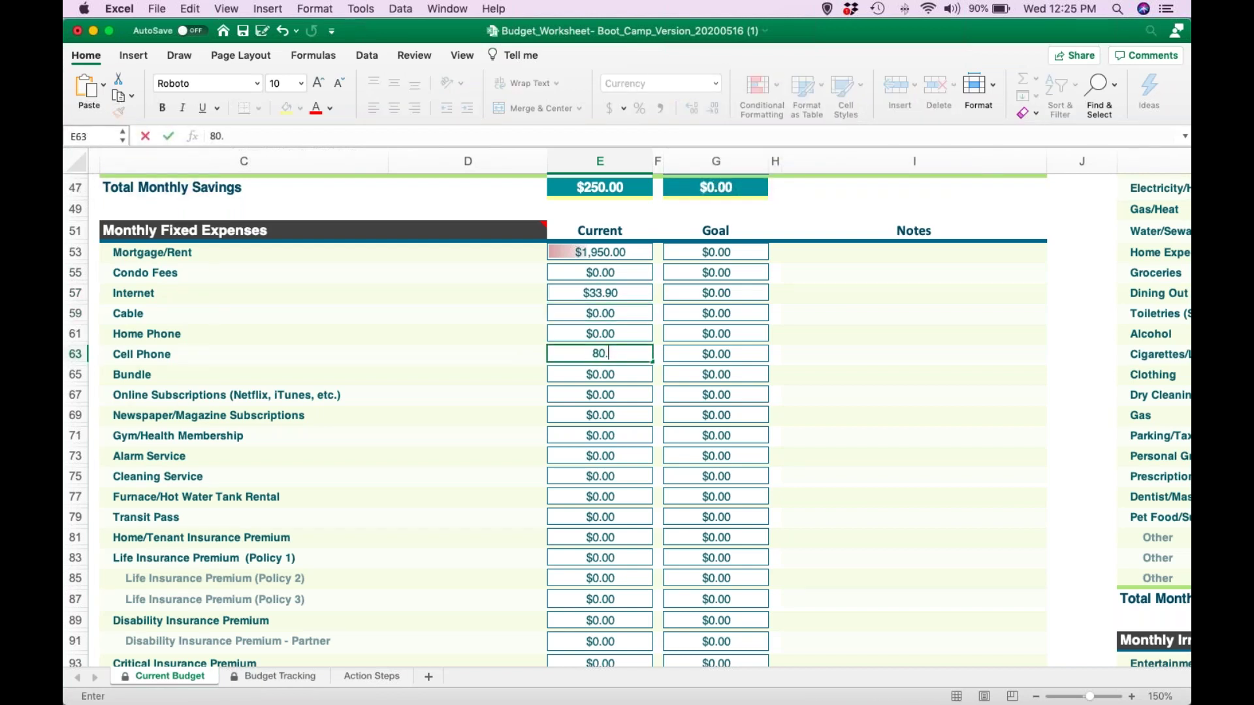
text(.75)
click(608, 370)
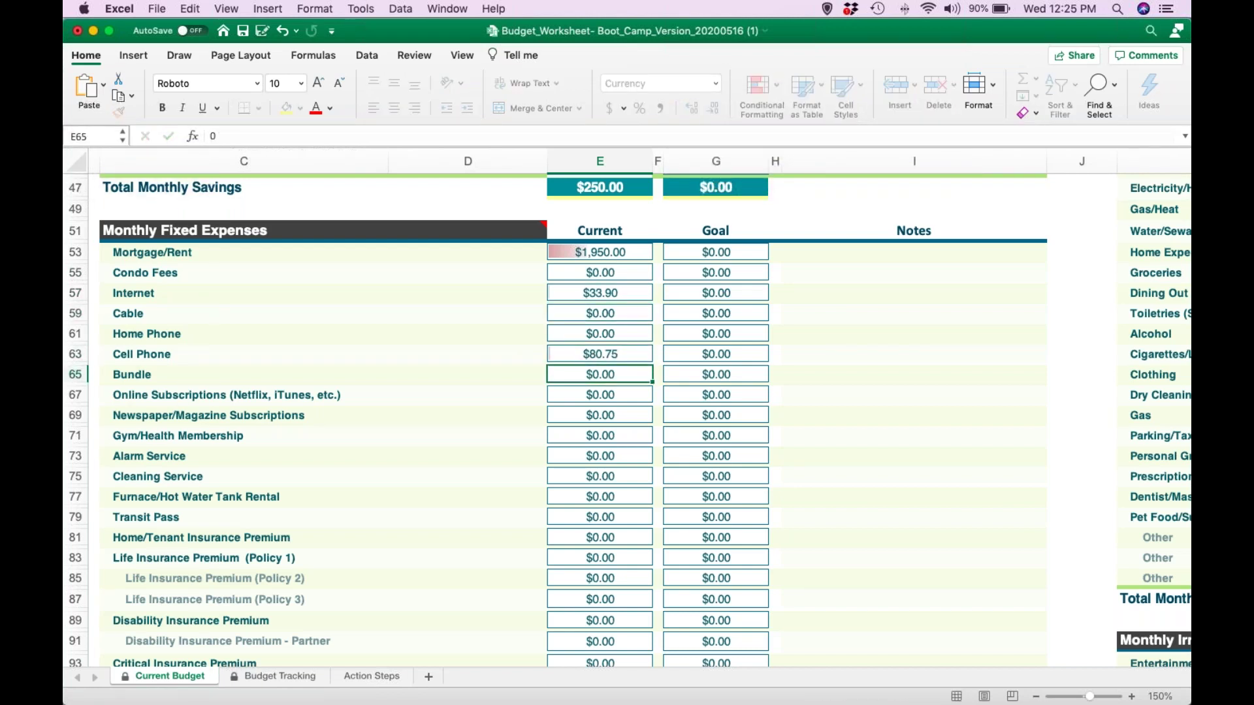
Enter the sum =13.99+7.99+5 as the current Online Subscriptions amount under Monthly Fixed Expenses.
click(613, 400)
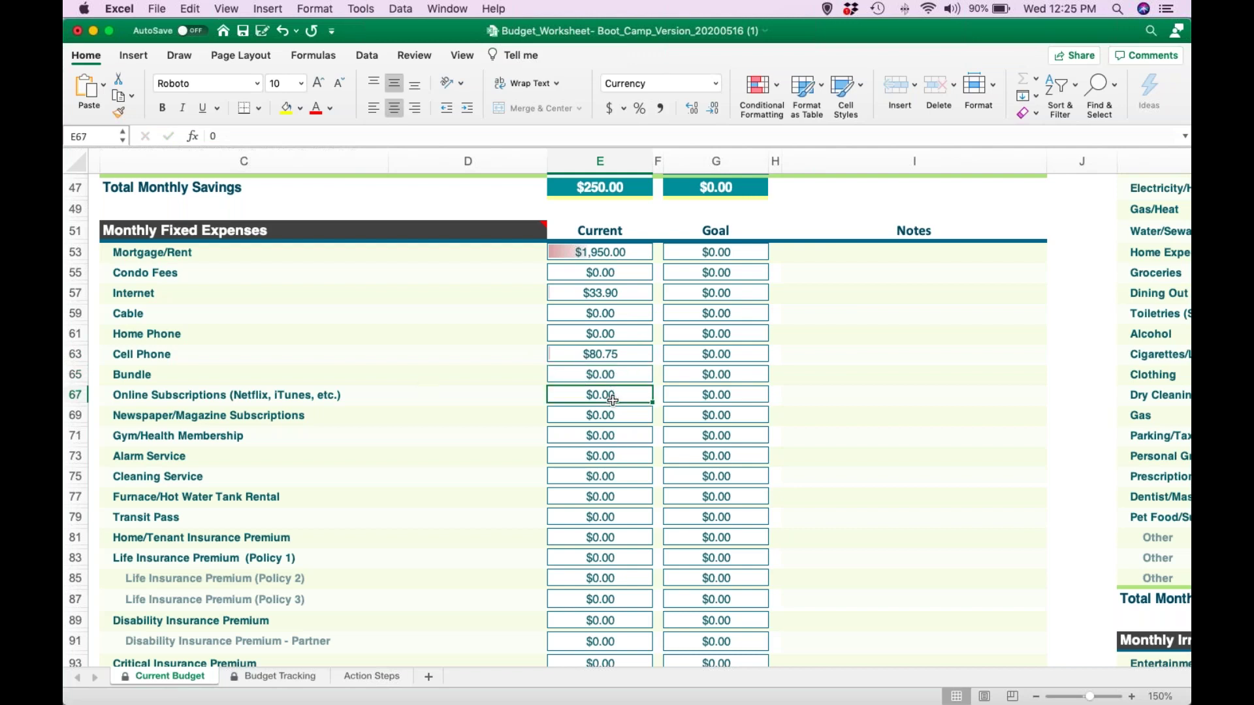
text(=)
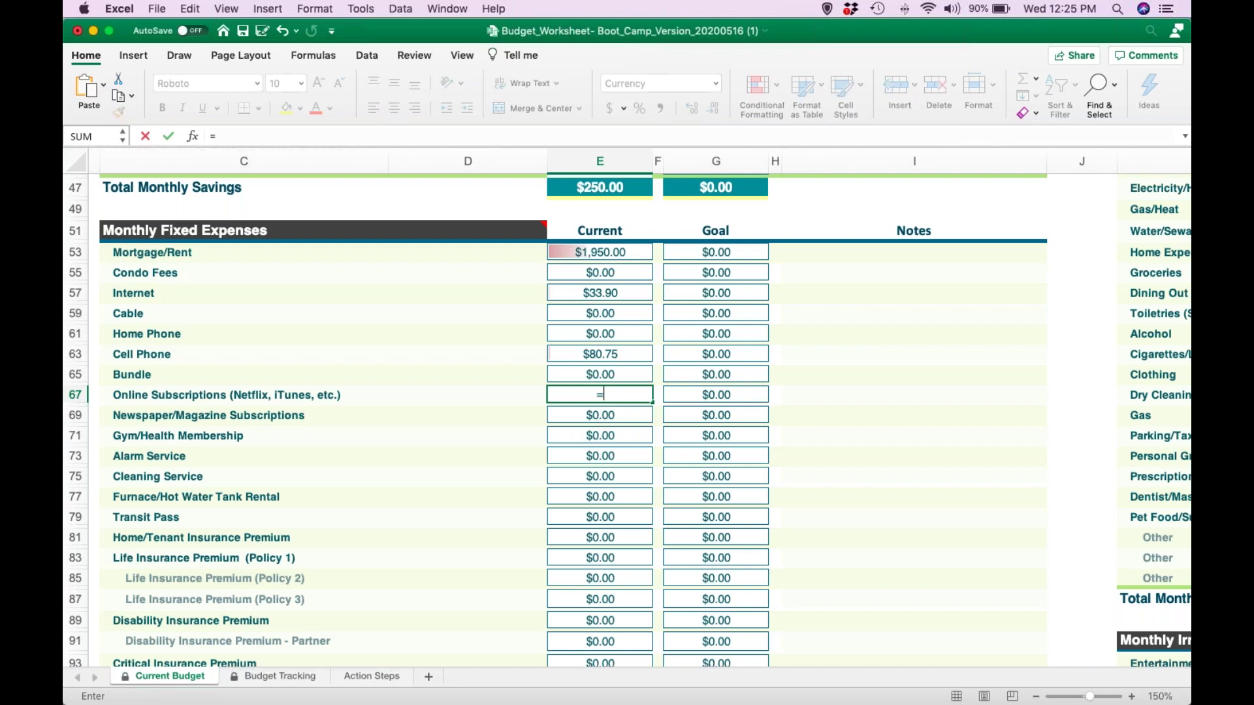
text(13.99+7.99+)
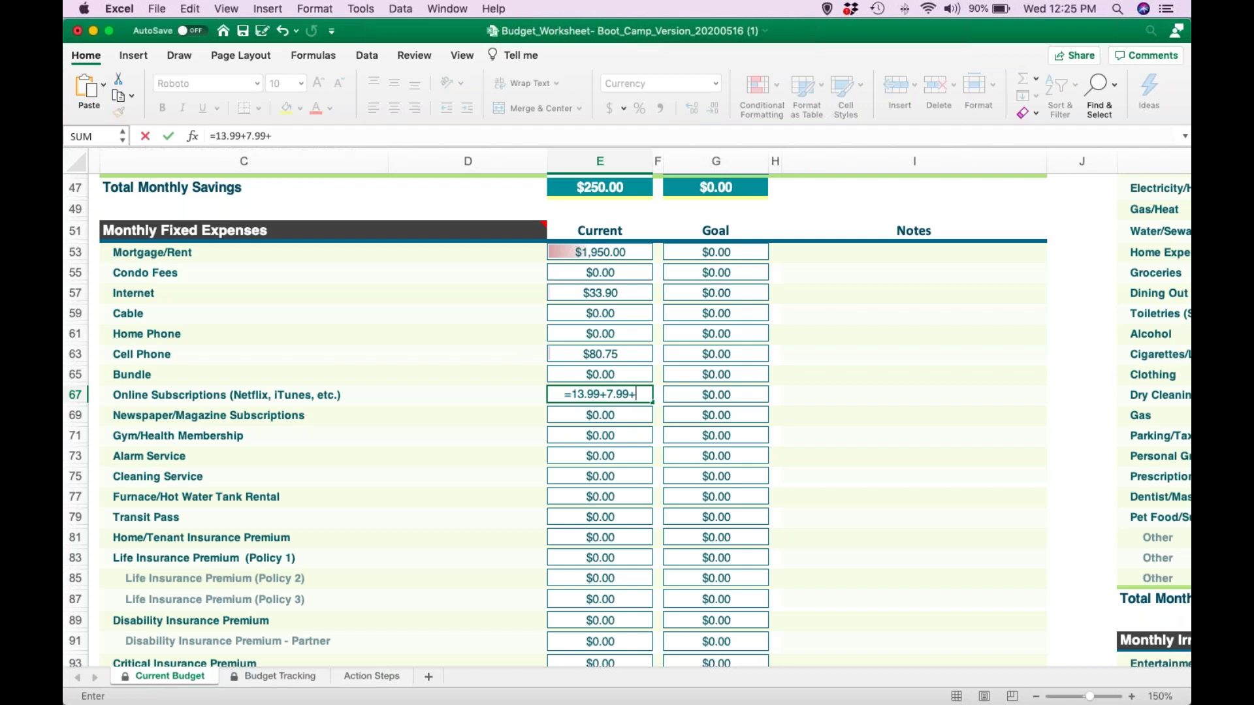
text(5)
key(Return)
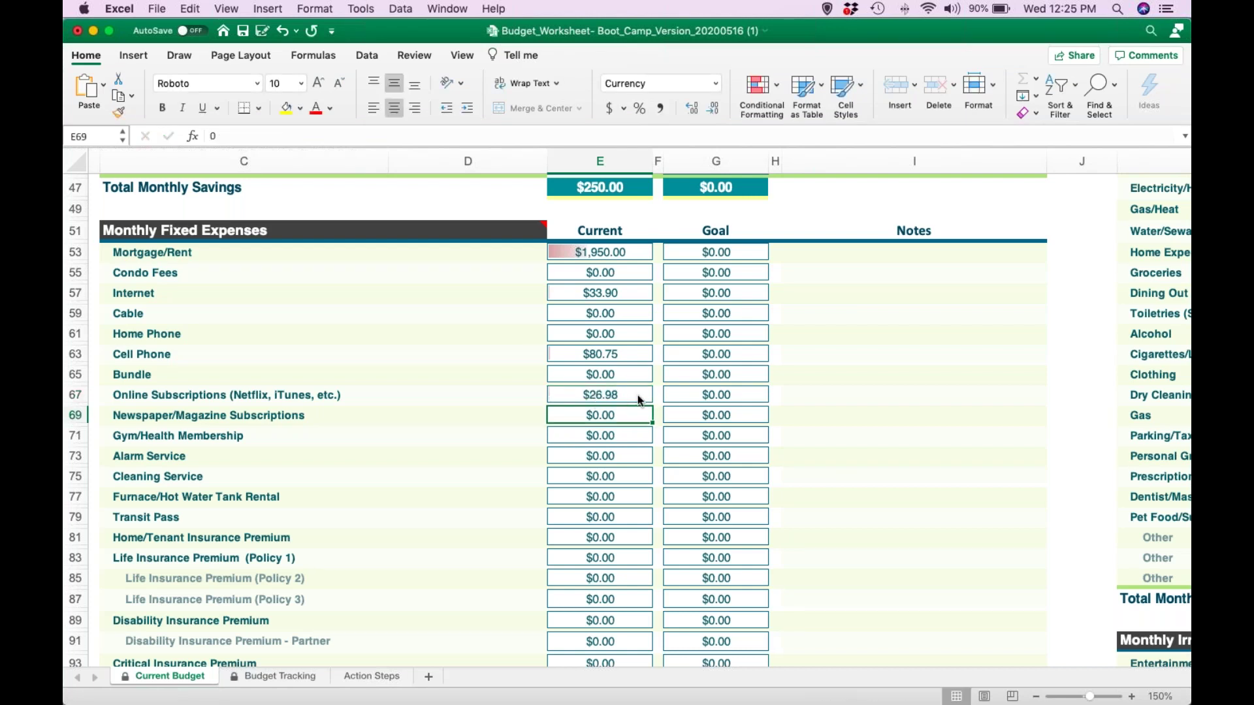
Enter current fixed expenses of 150 for Disability Insurance Premium and 10.99 for Bank Fees.
scroll(638, 399, down, 2)
scroll(637, 395, down, 1)
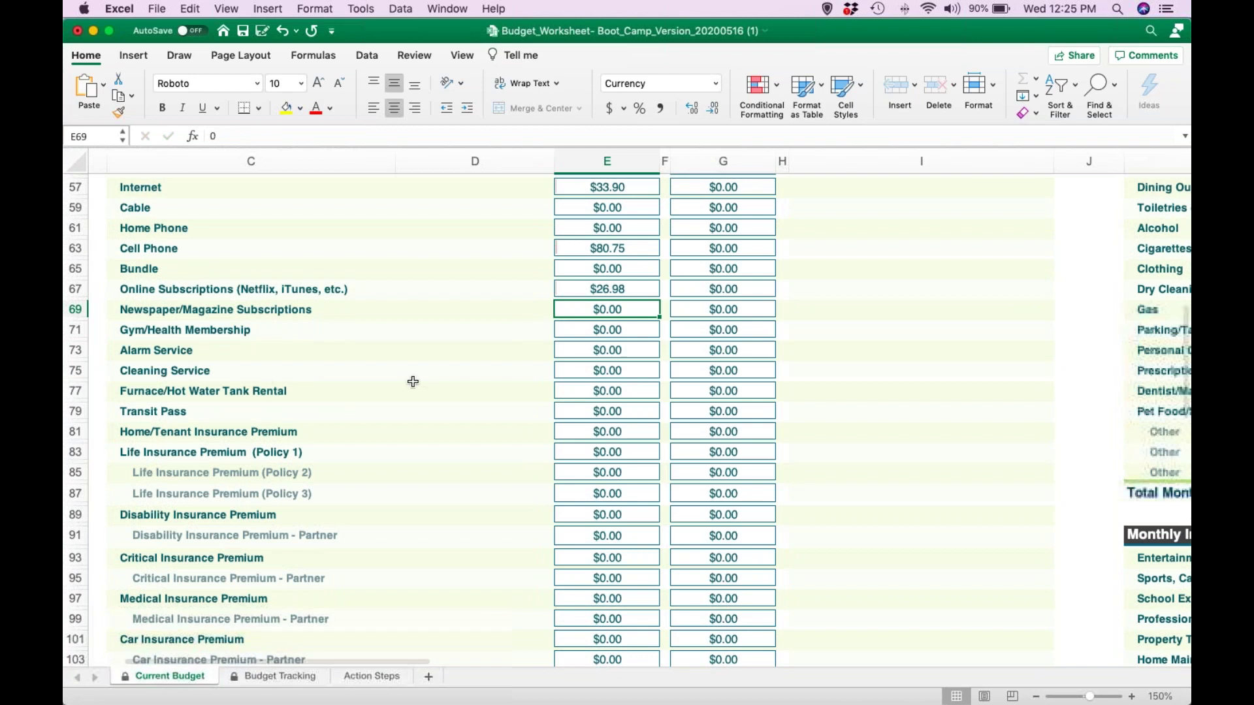
scroll(418, 431, down, 5)
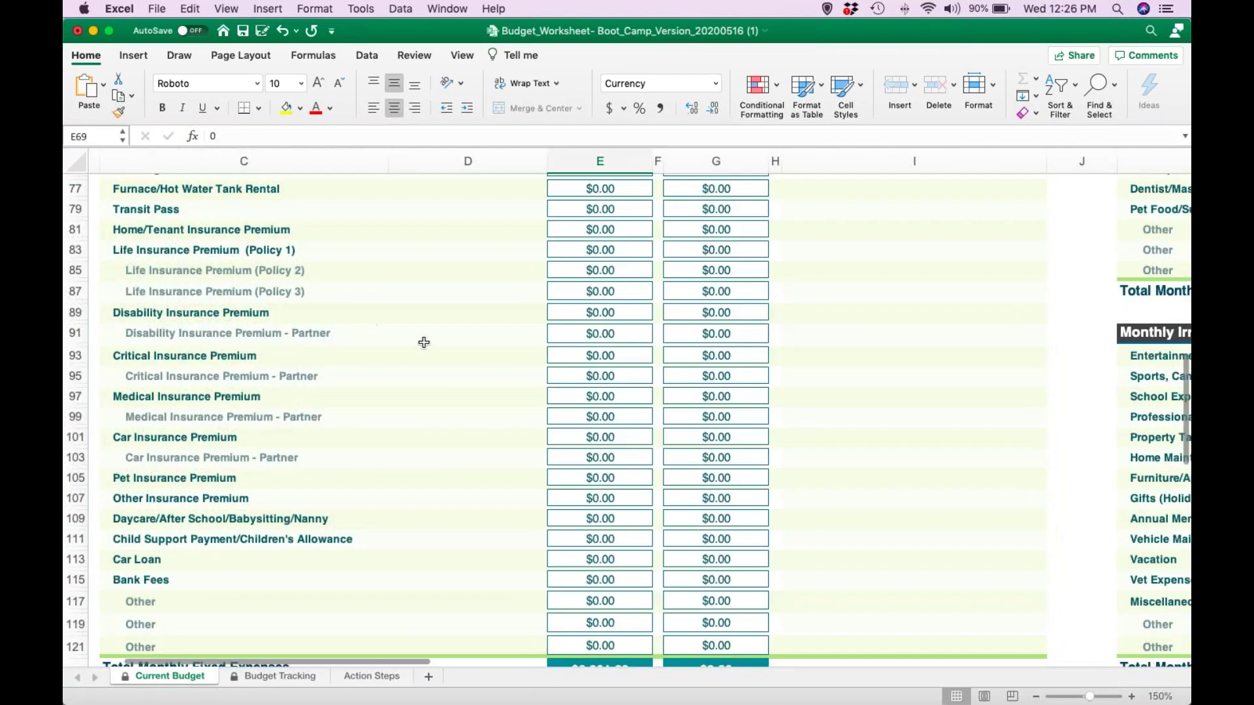
click(629, 314)
text(150)
key(Return)
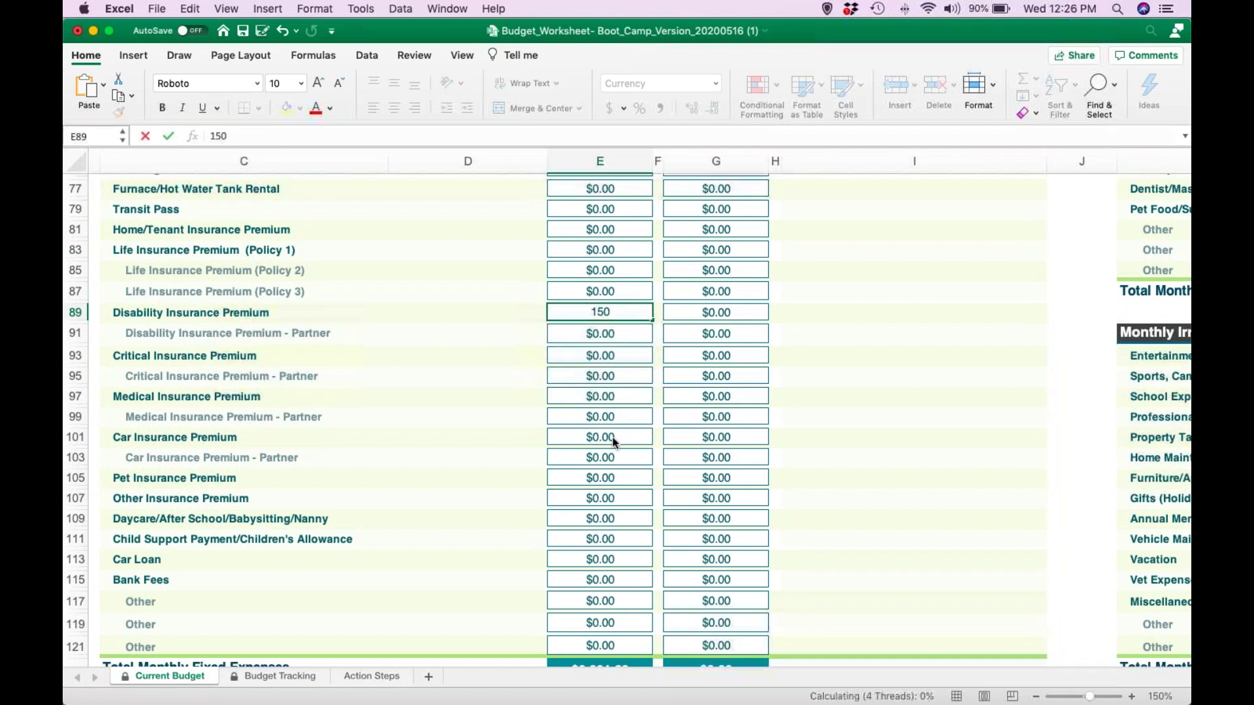
click(609, 459)
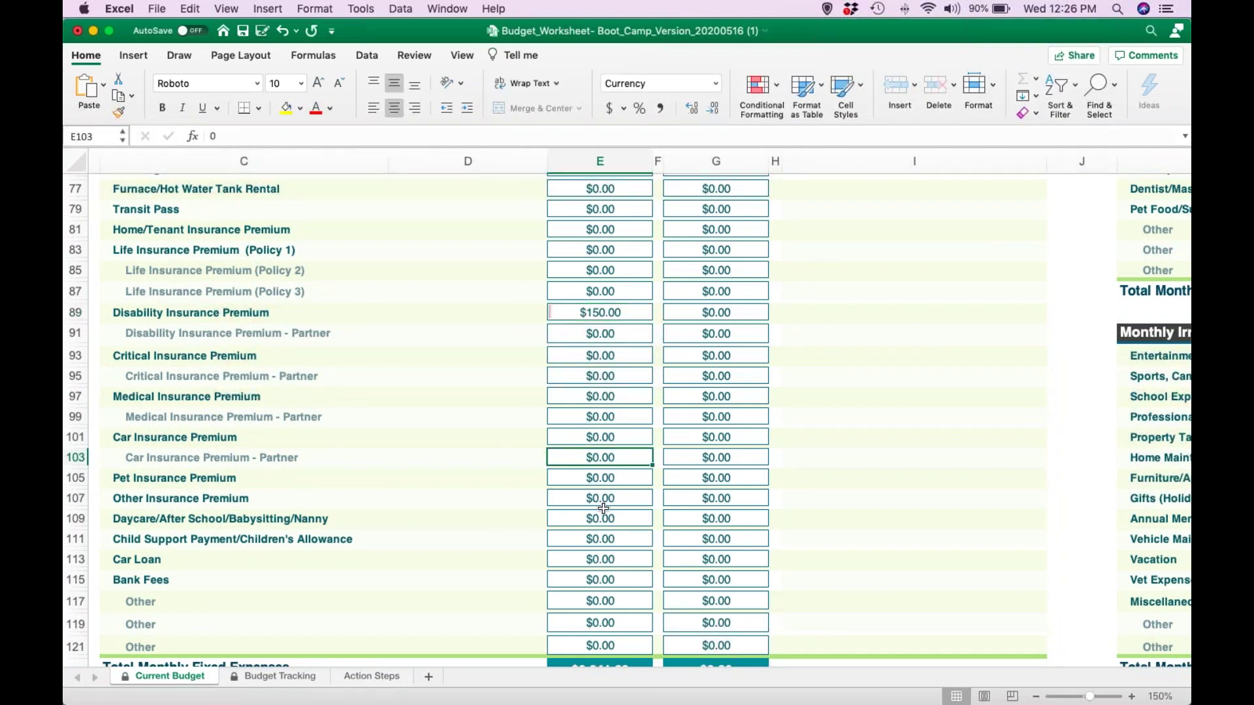
click(603, 578)
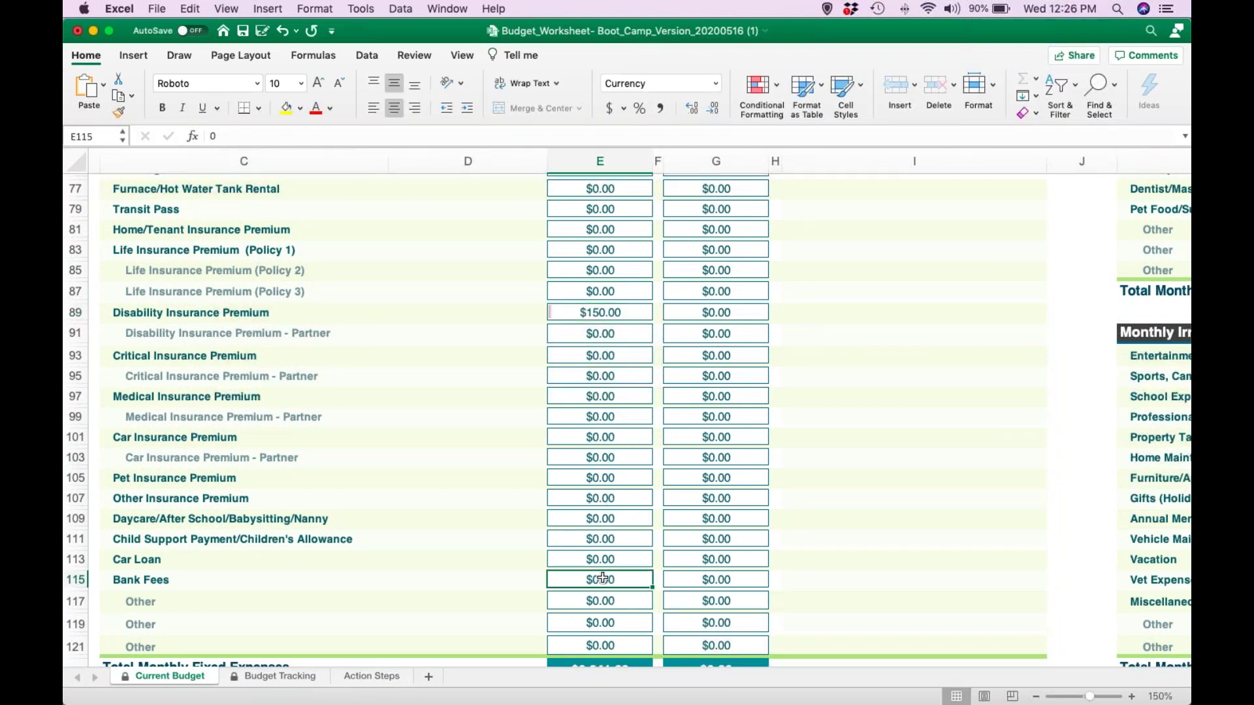
text(10.99)
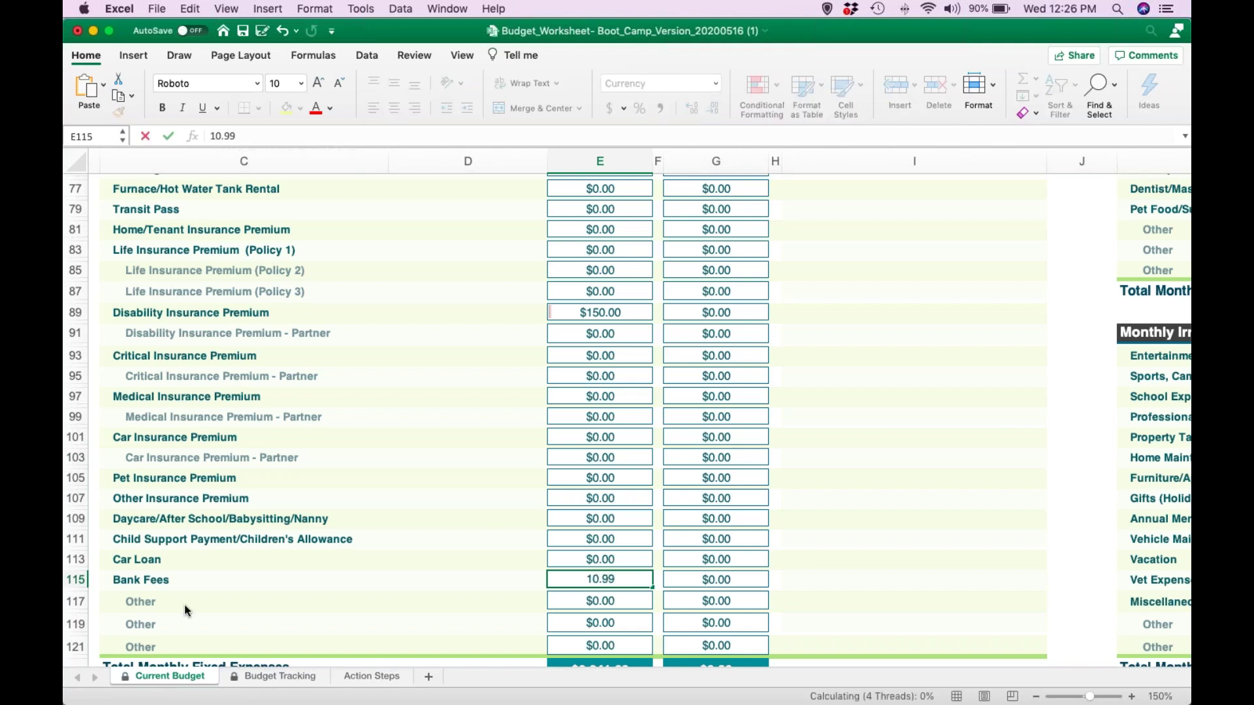
key(Return)
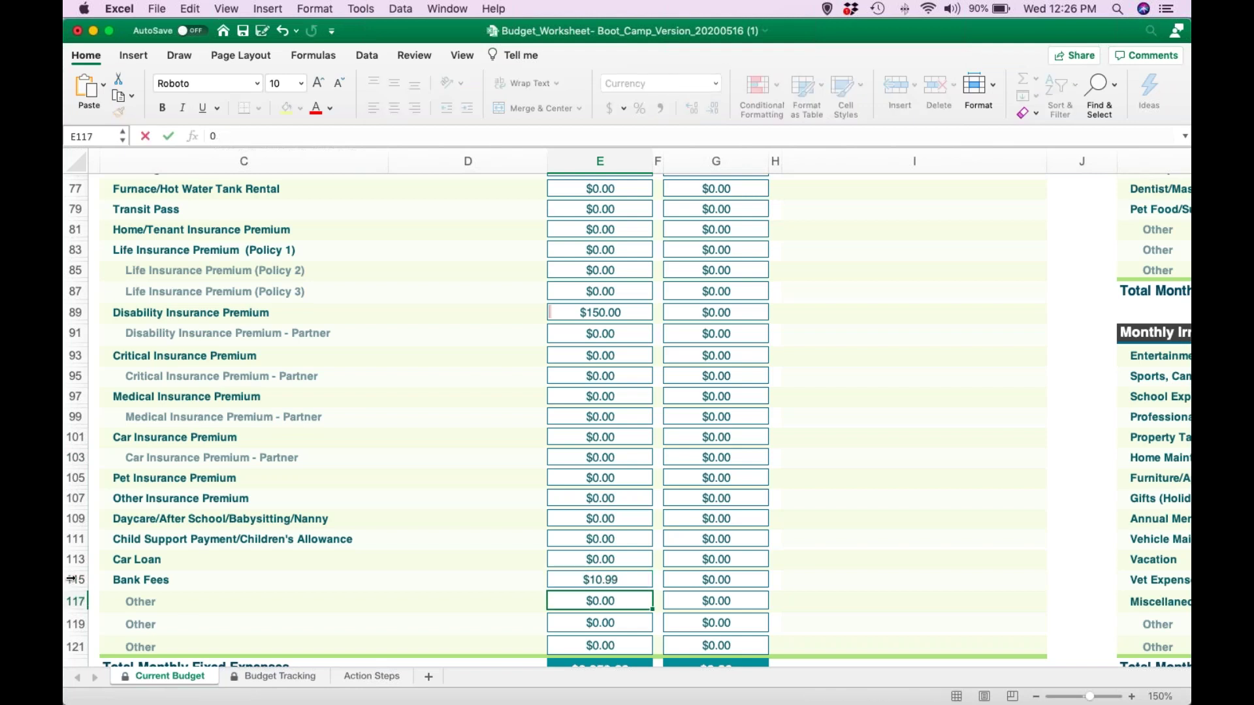
Replace the Car Loan label with "Loan to a Friend" and enter 500 as its current amount.
click(169, 579)
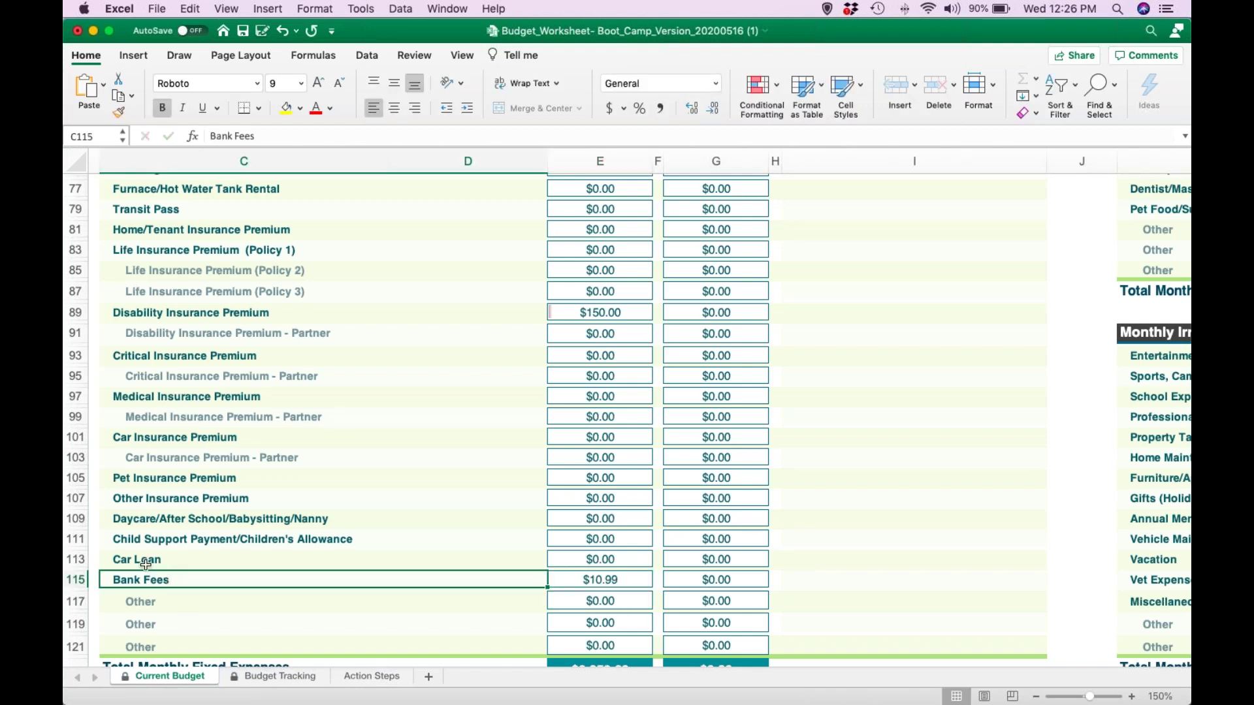
click(163, 558)
text(Loan to a Friend)
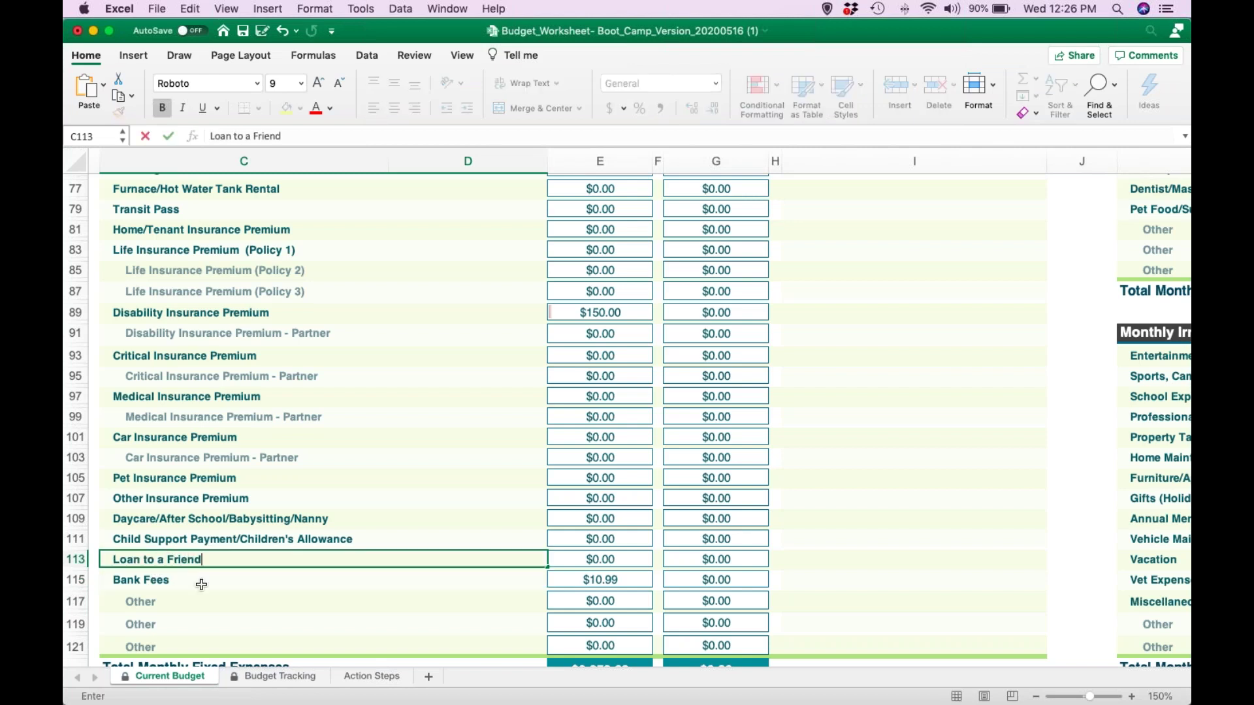
triple_click(174, 561)
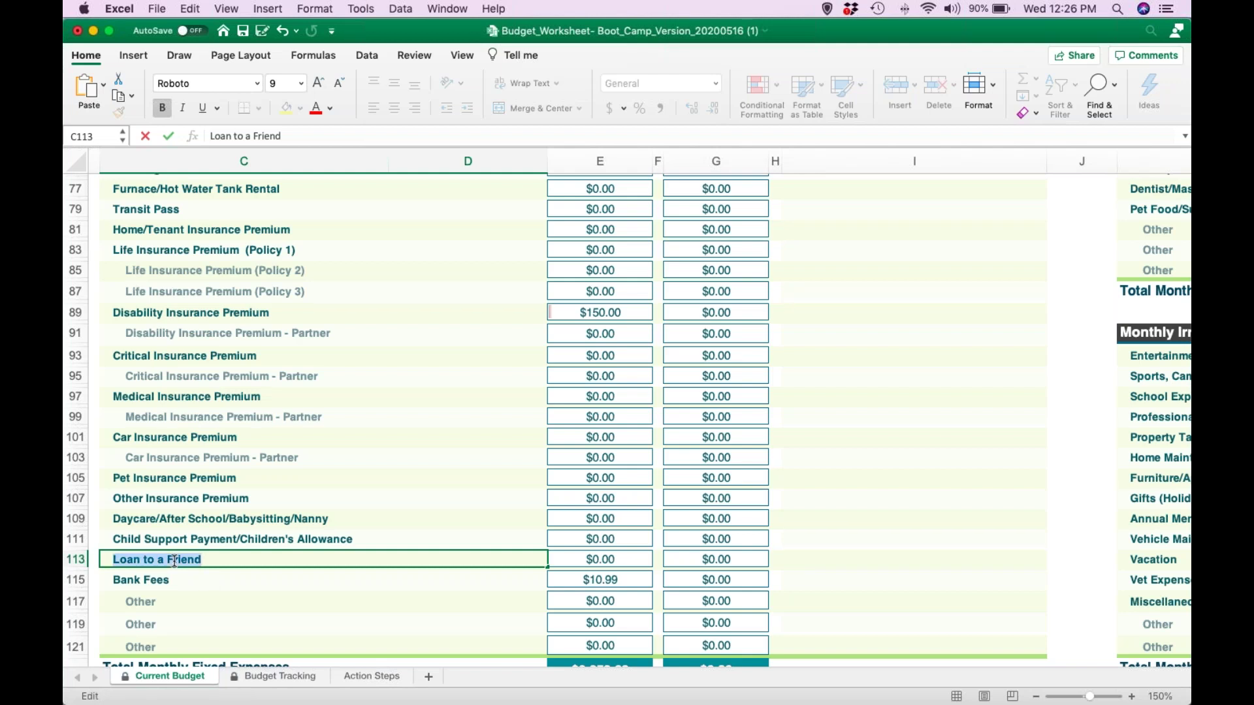
click(599, 559)
text(500)
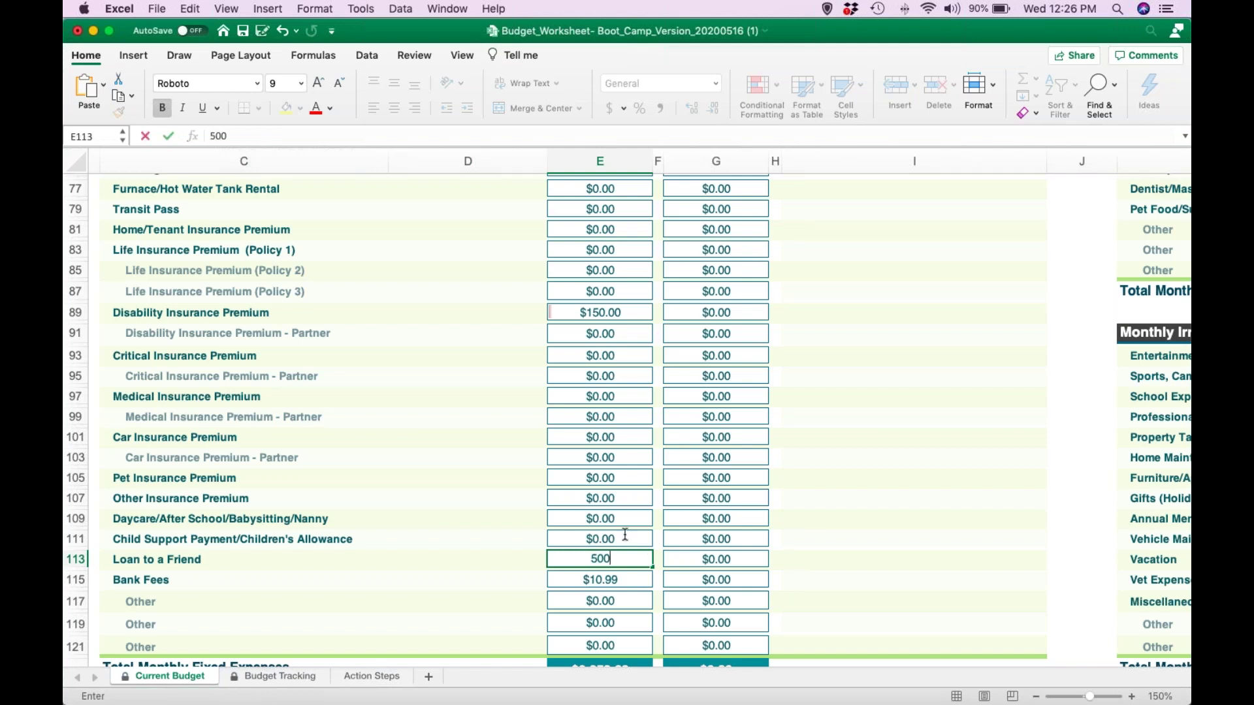
key(Up)
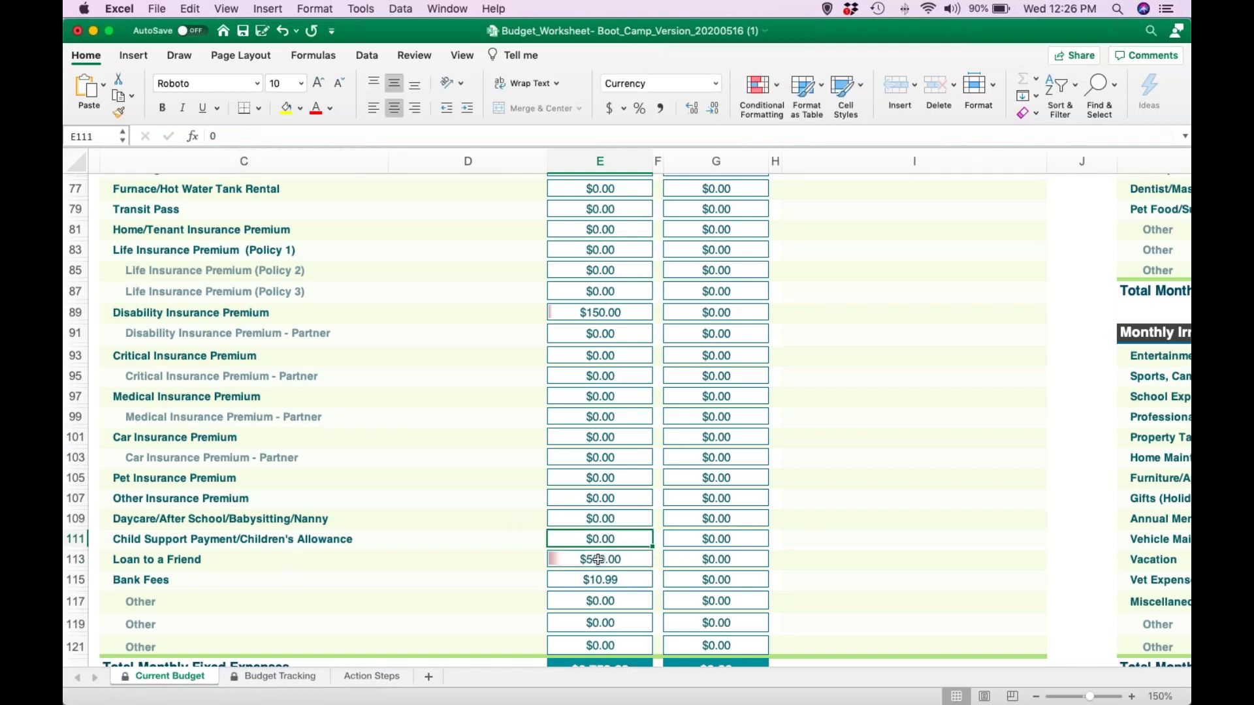
Compare Total Monthly Fixed Expenses with the Summary section's total expenses, remaining funds and bar chart.
scroll(596, 557, down, 5)
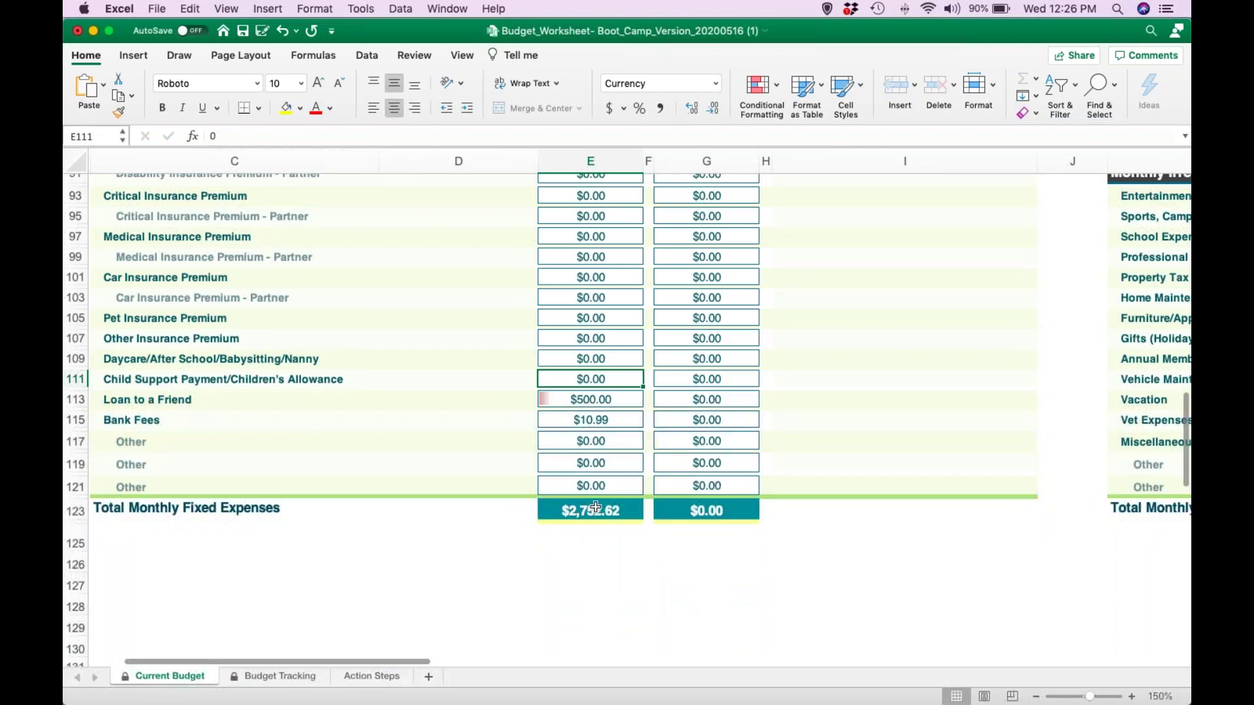
scroll(594, 512, up, 15)
scroll(594, 513, right, 5)
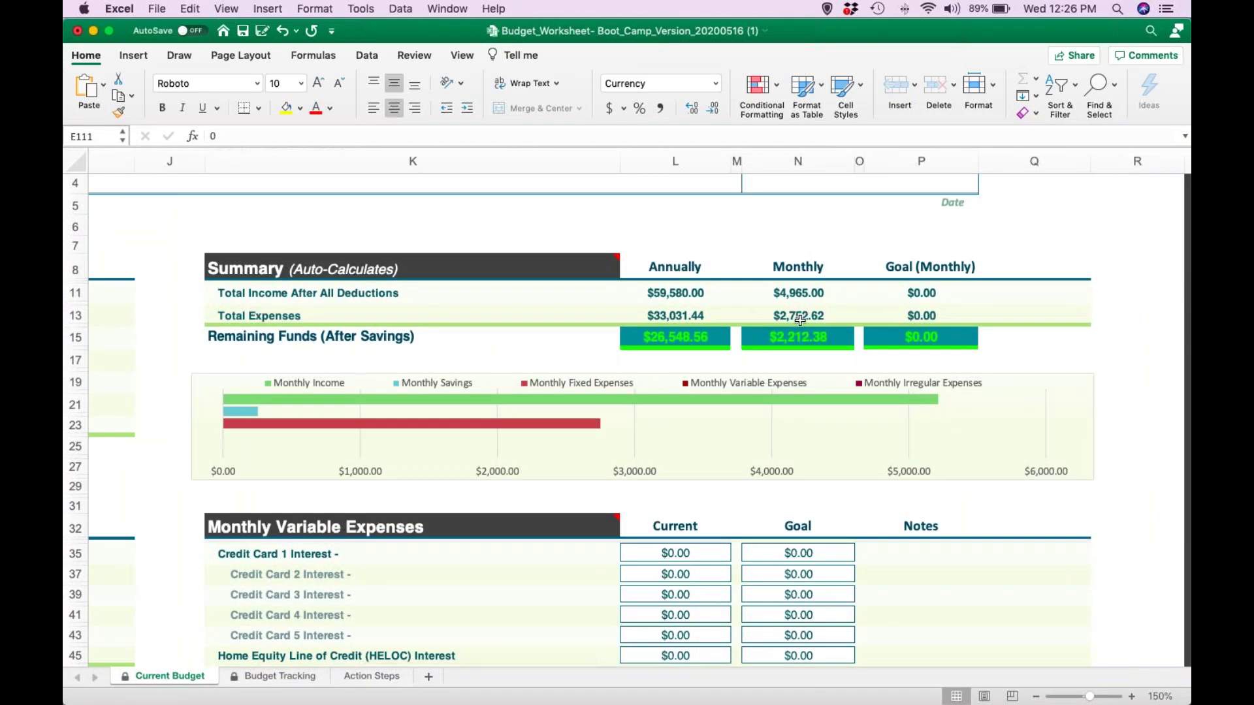
scroll(648, 361, down, 3)
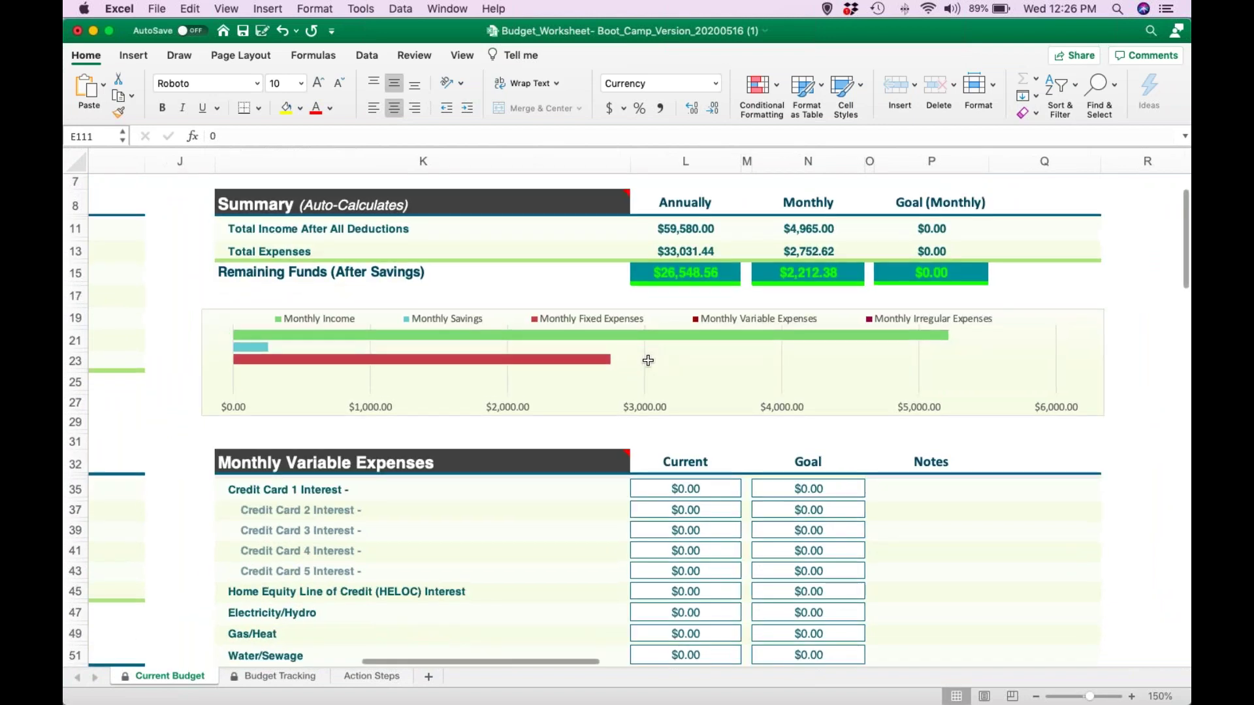
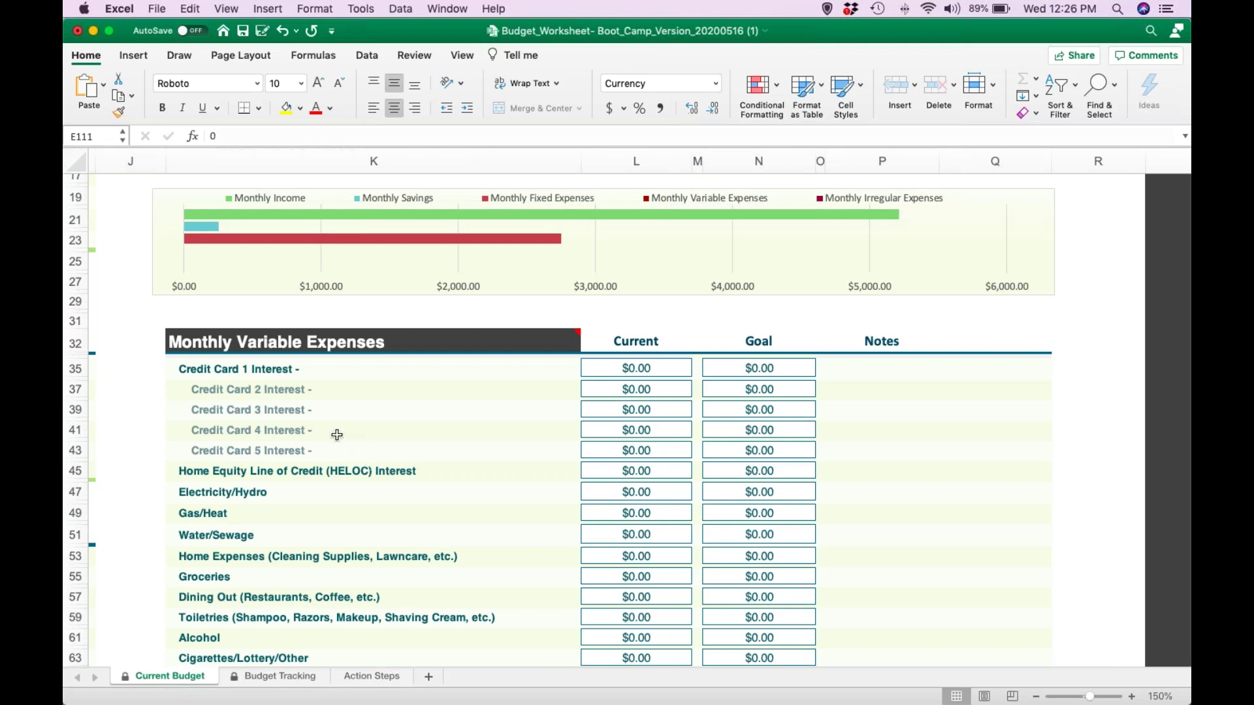
Enter 45.35 as the current Credit Card 1 Interest under Monthly Variable Expenses and append "BMO MC" to its label.
scroll(346, 415, down, 2)
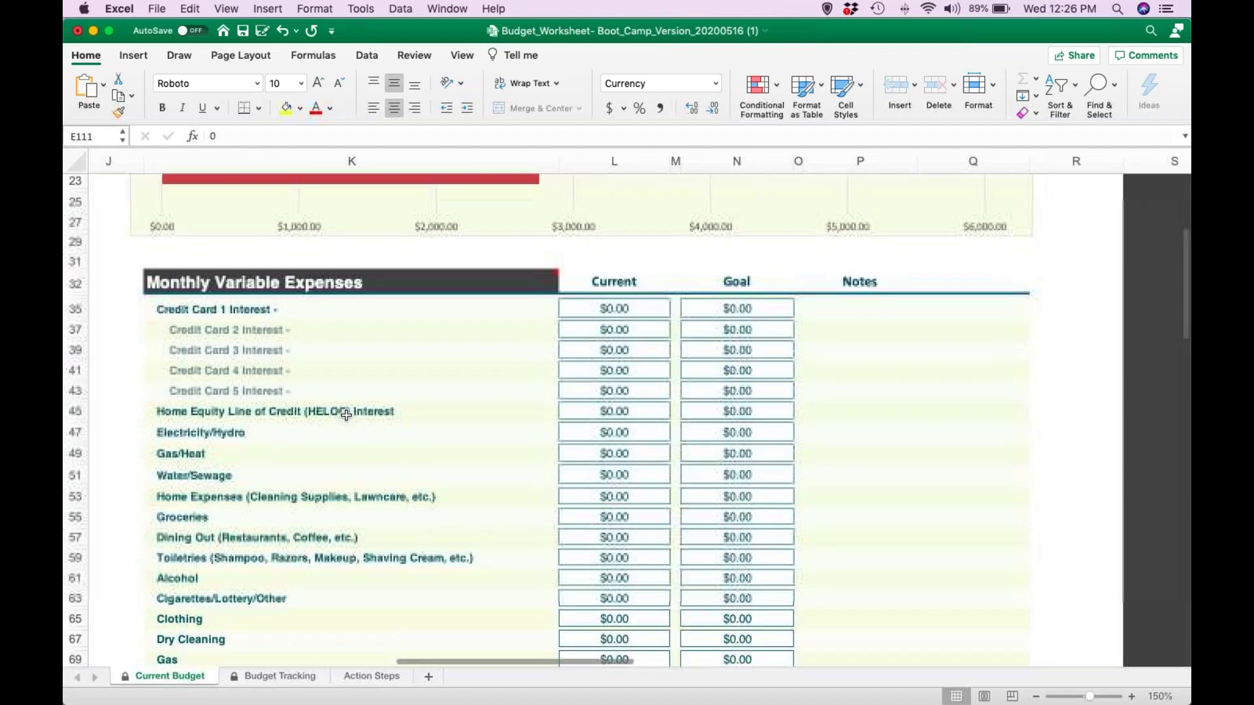
click(639, 307)
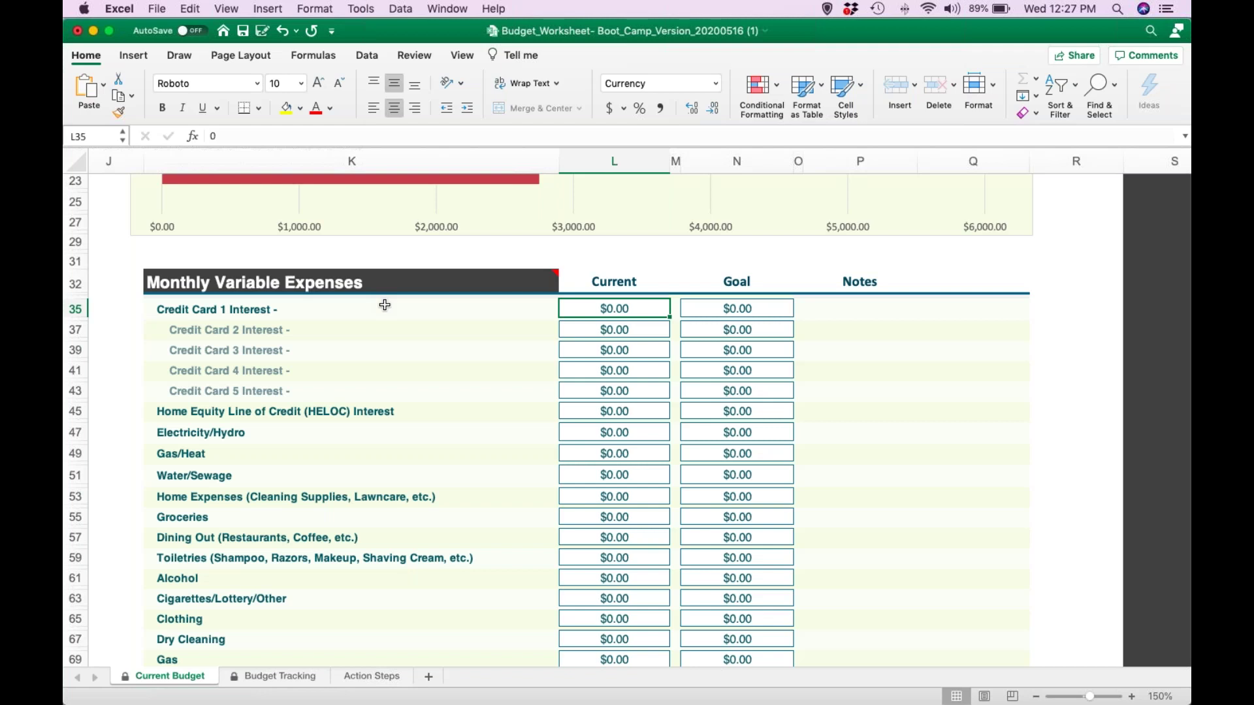
text(45.35)
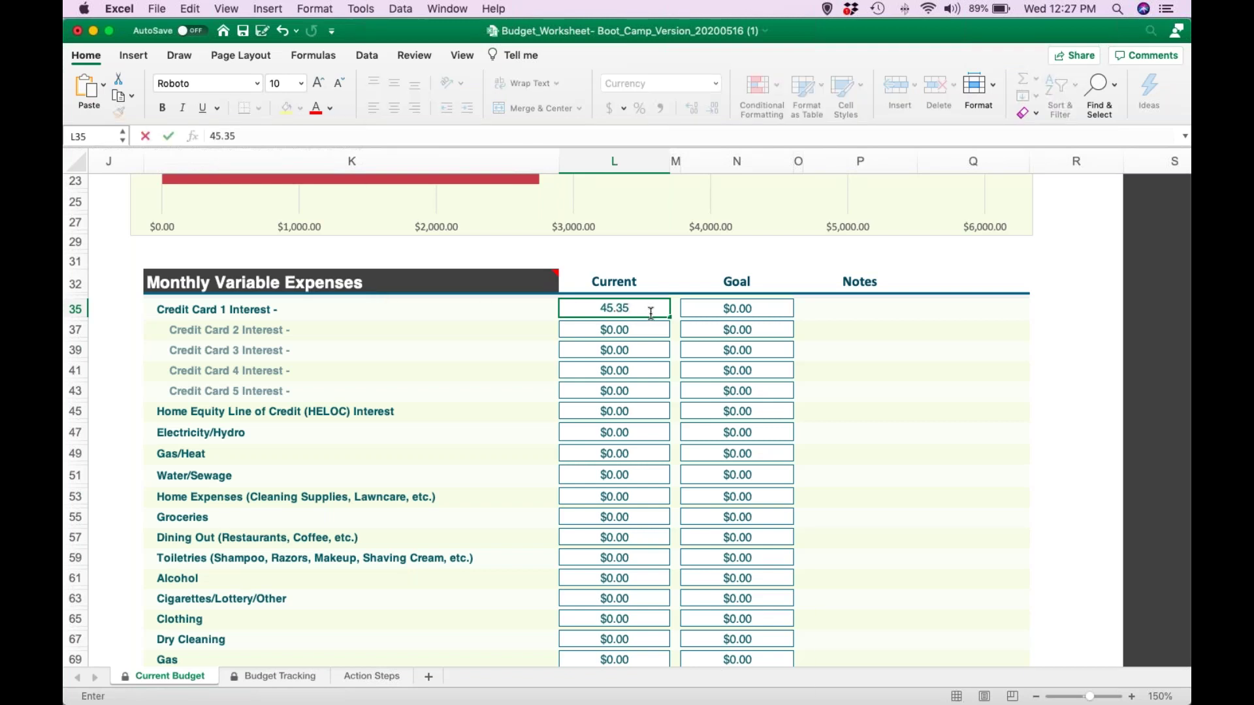
click(615, 370)
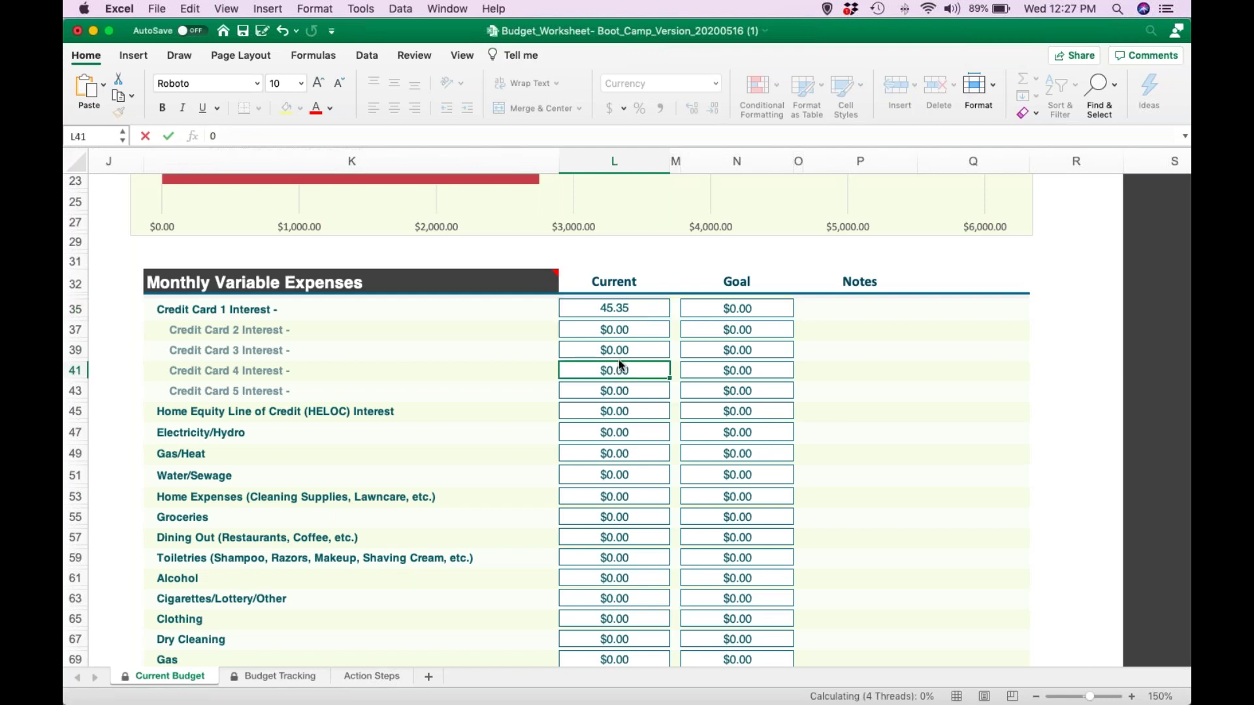
double_click(335, 310)
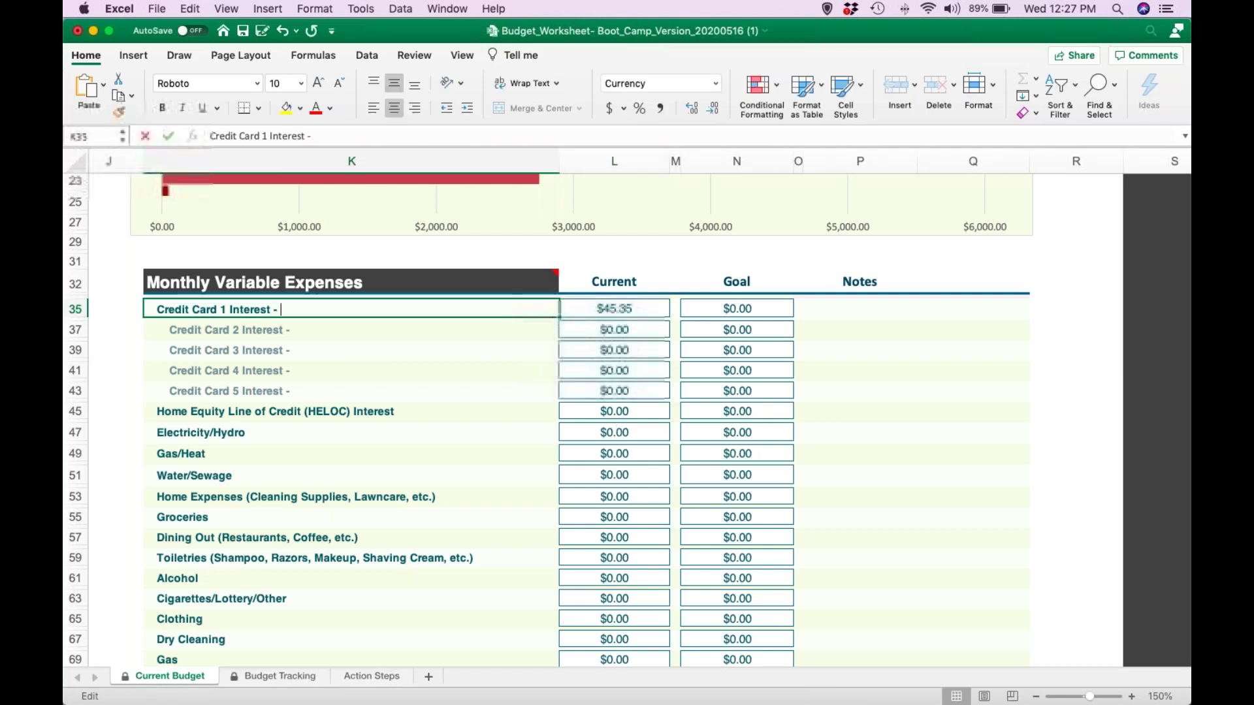
text(N)
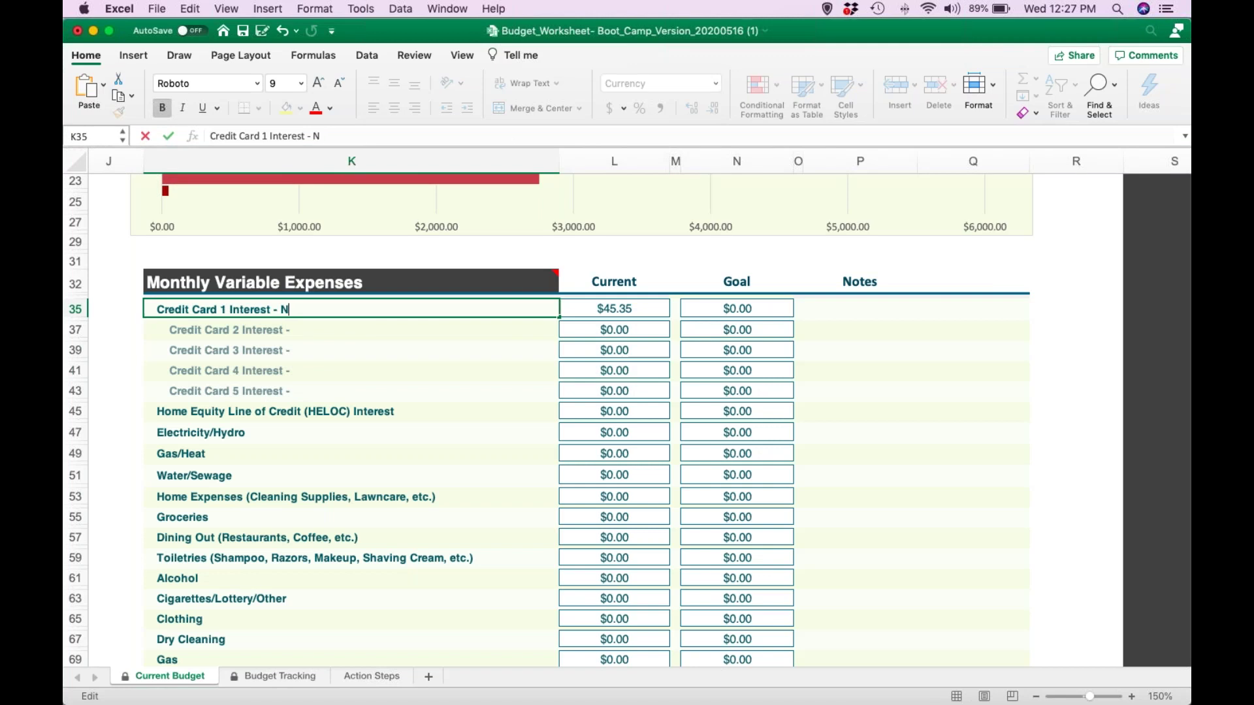
key(BackSpace)
text(BMO MC)
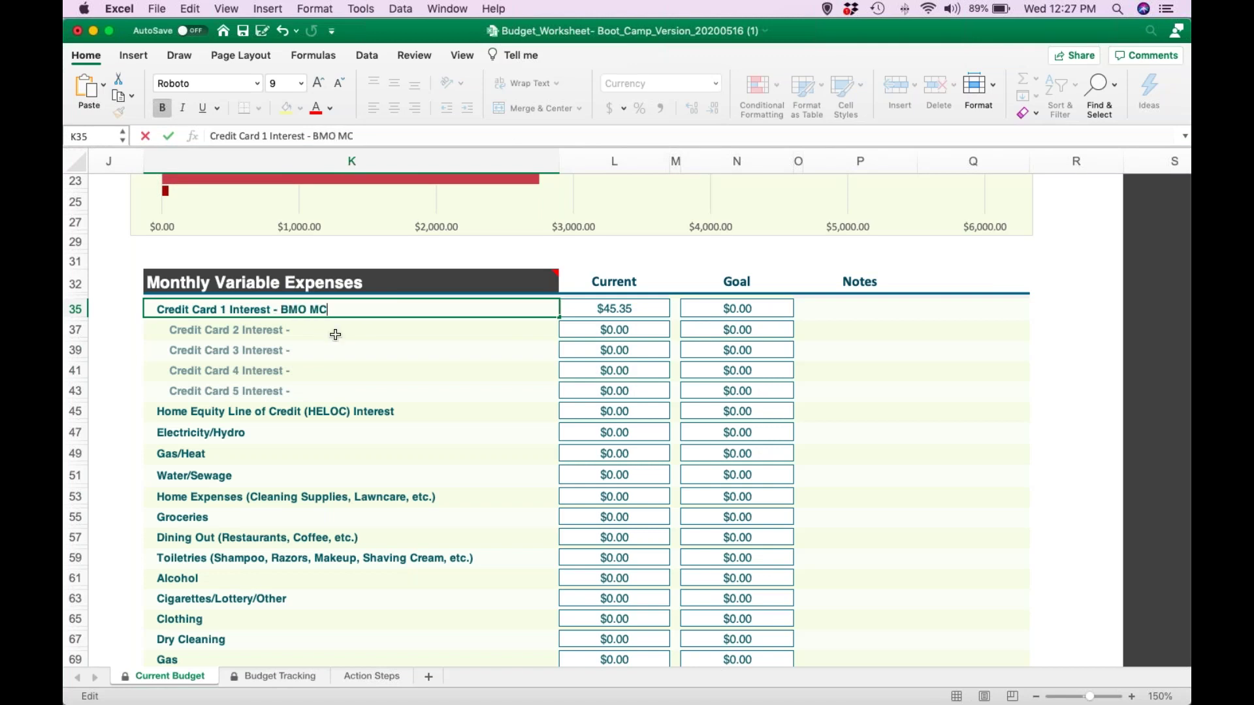
Append "PC MC" to the Credit Card 2 Interest label and enter 12.90 as its current amount.
click(335, 334)
double_click(324, 330)
text(PC MC)
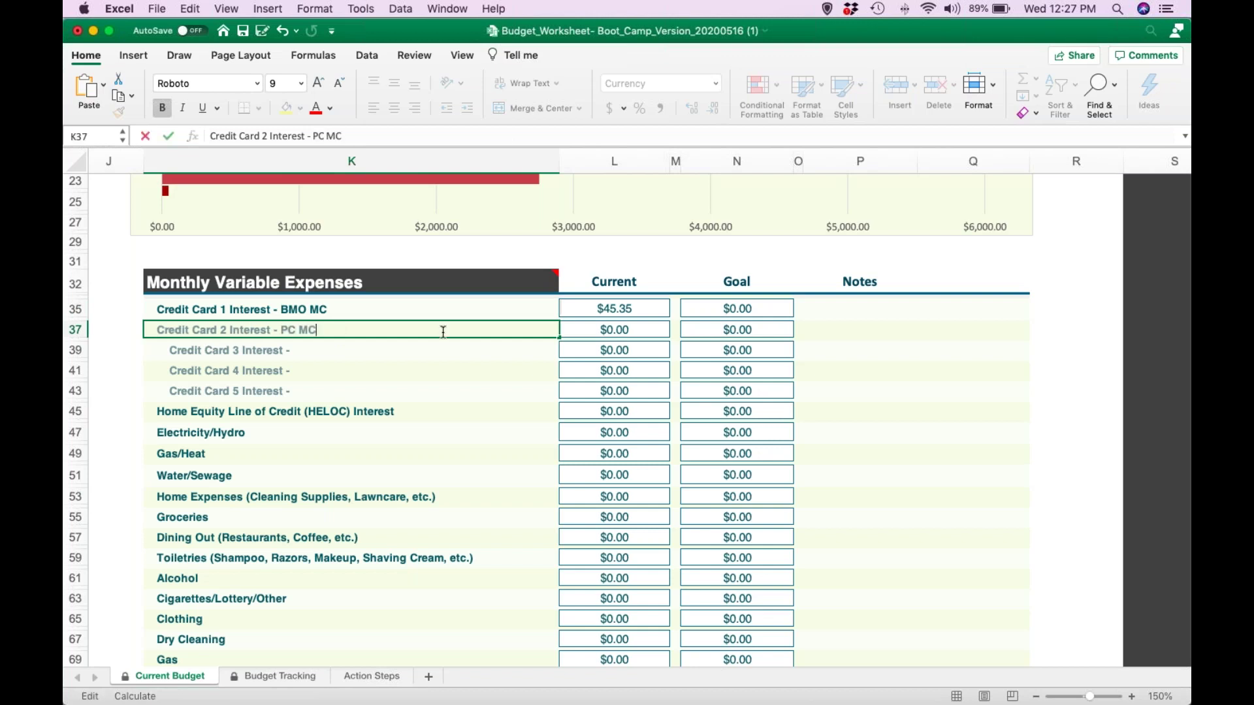
click(632, 328)
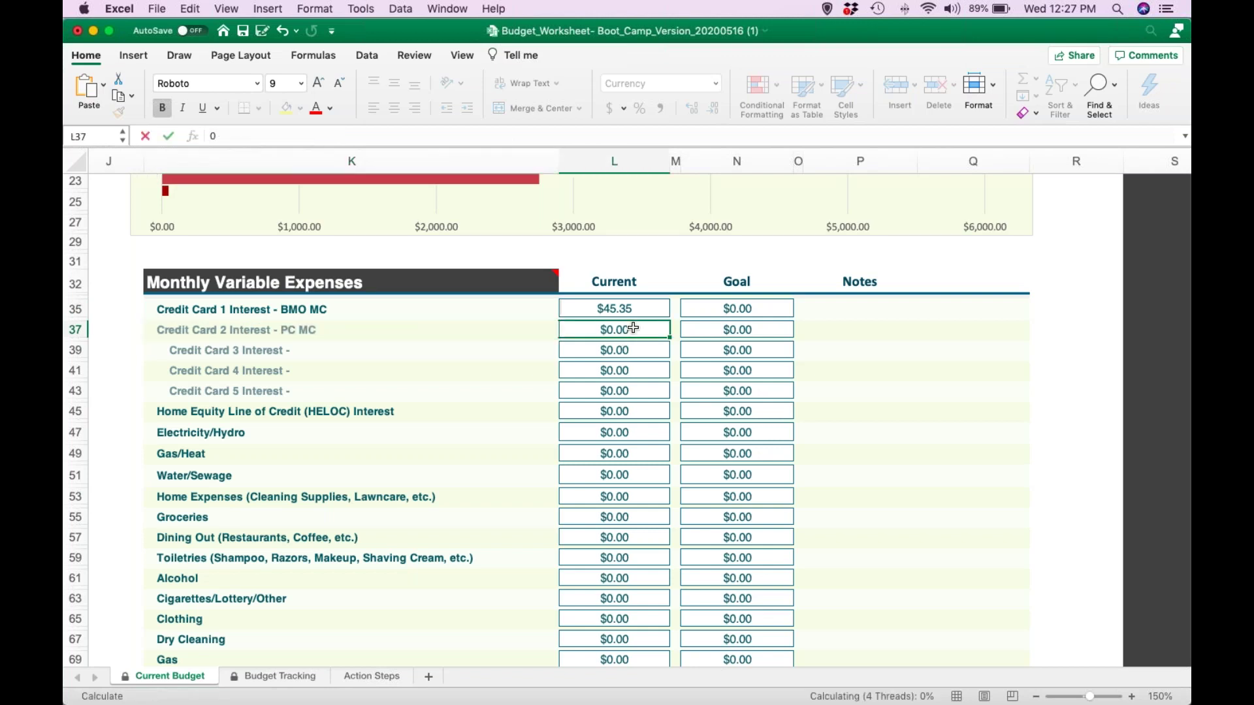
text(12.90)
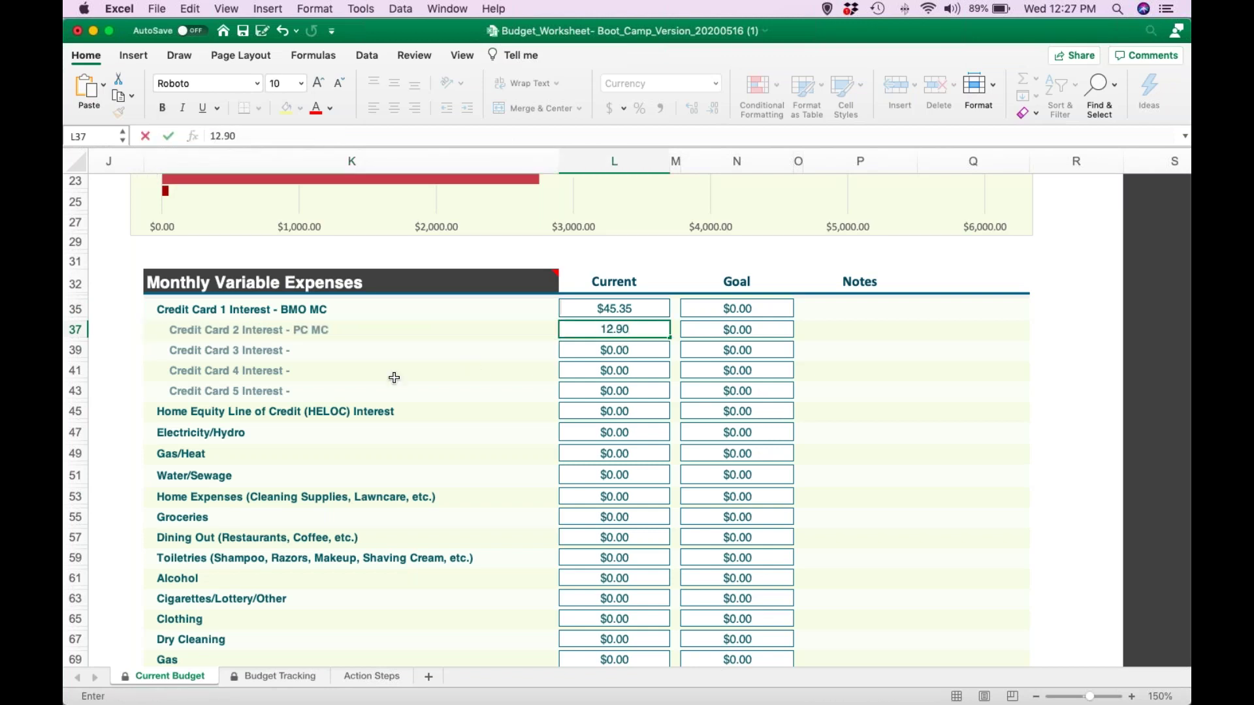
click(599, 412)
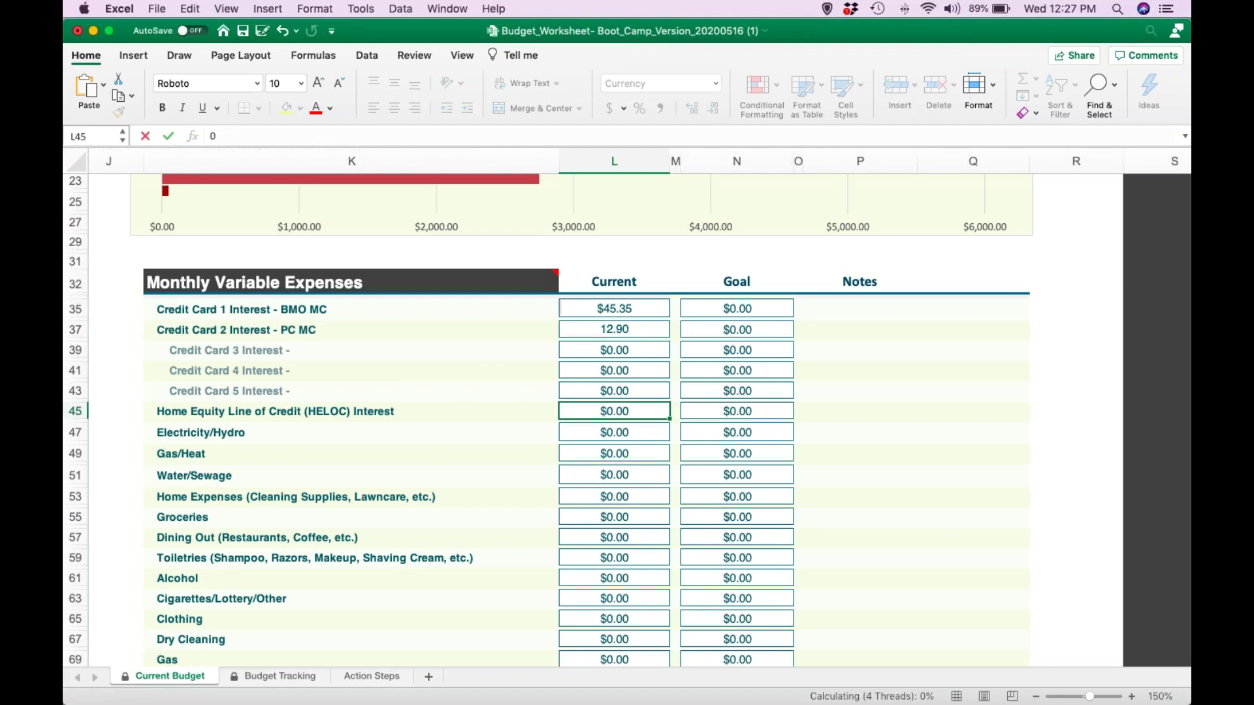
Replace the Credit Card 5 Interest label with "Personal Line of Credit" and enter 25.67 as its current amount.
click(260, 388)
text(Persona)
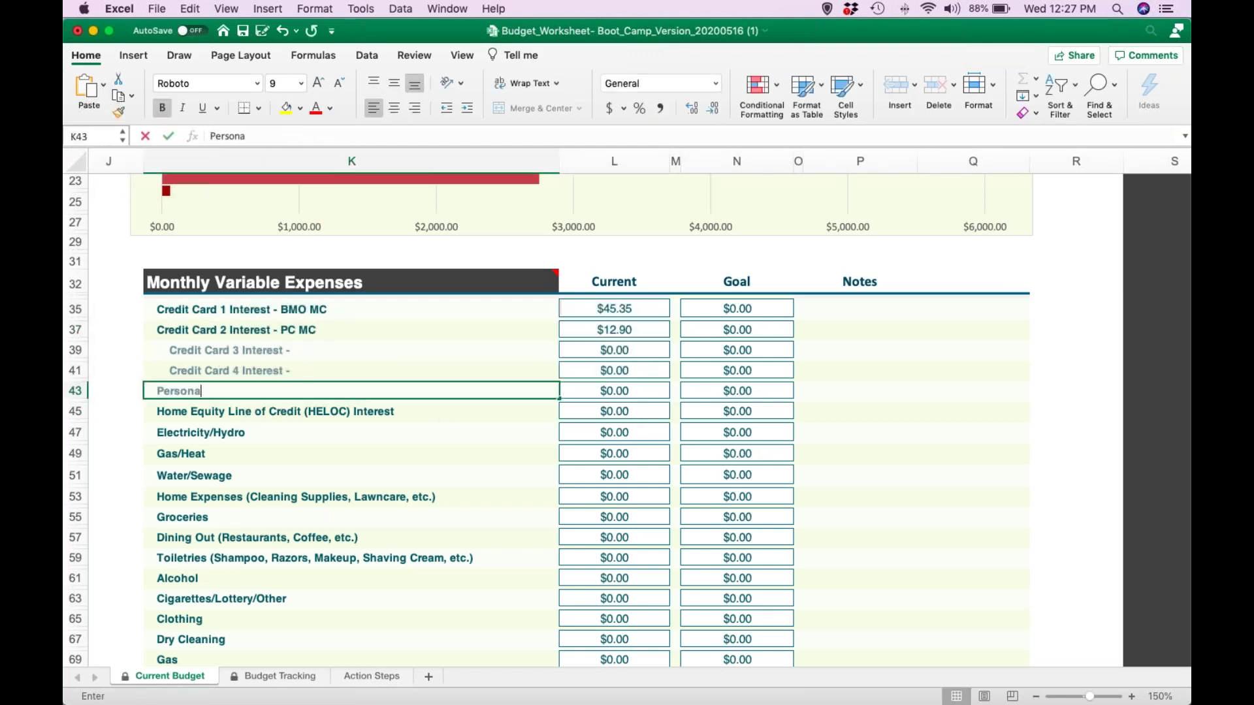
text(l Line of Credit)
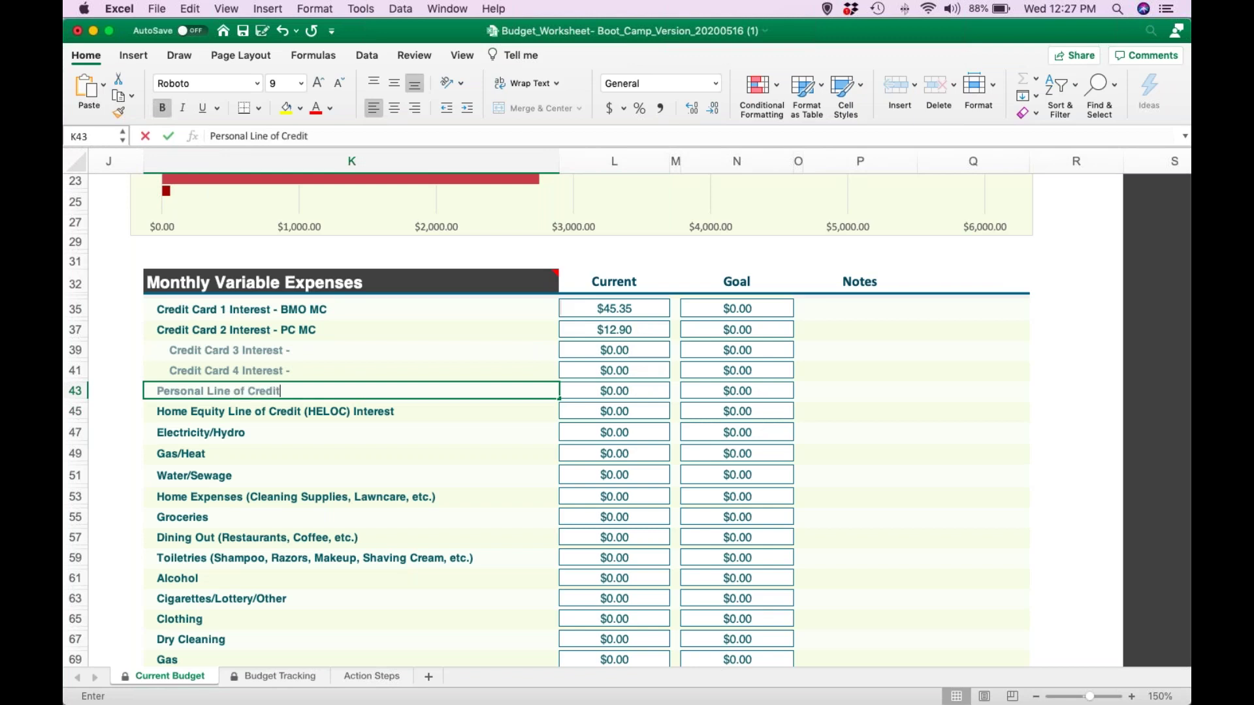
key(Return)
click(614, 390)
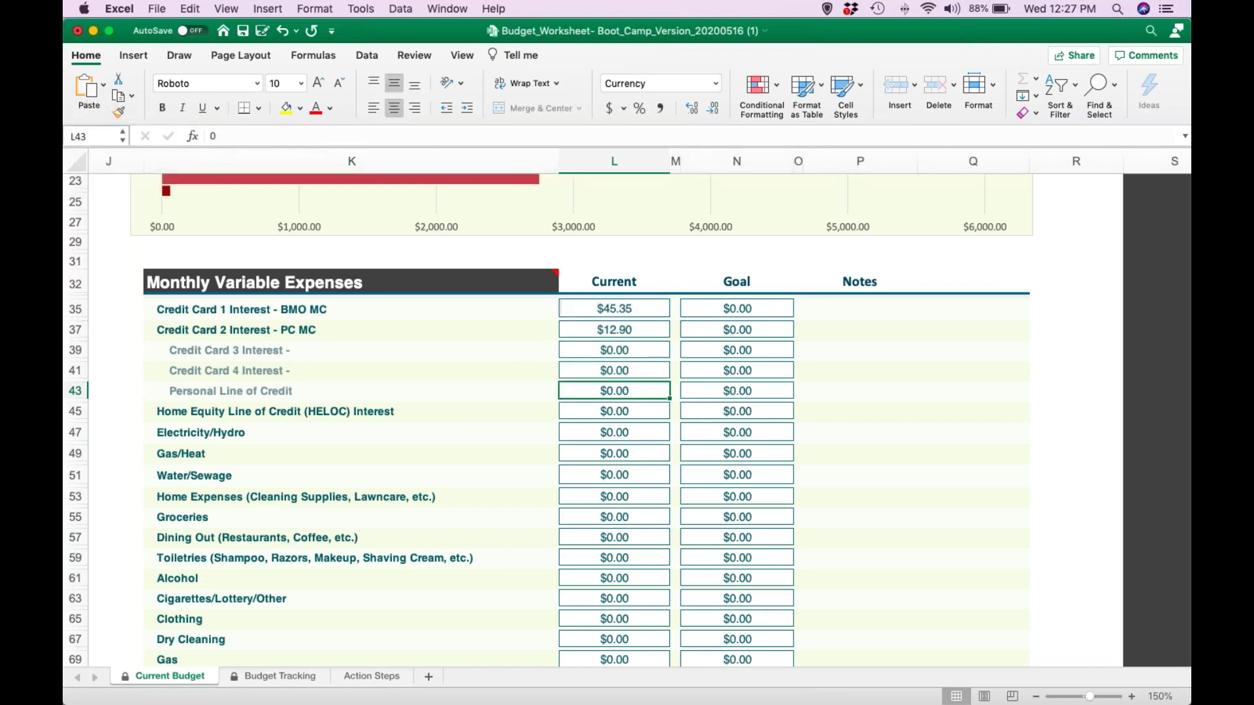
text(25.67)
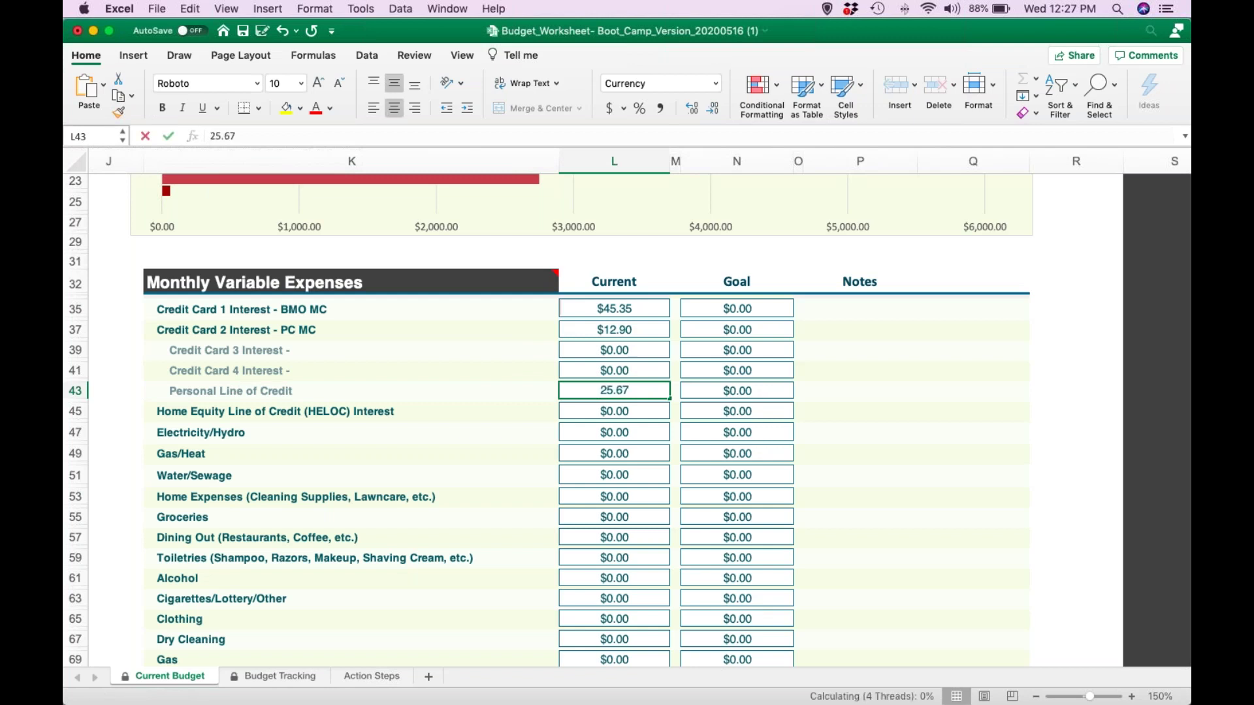
Add the note "Balance Owing = $4200 @ 6.95%" to the Personal Line of Credit row.
key(Return)
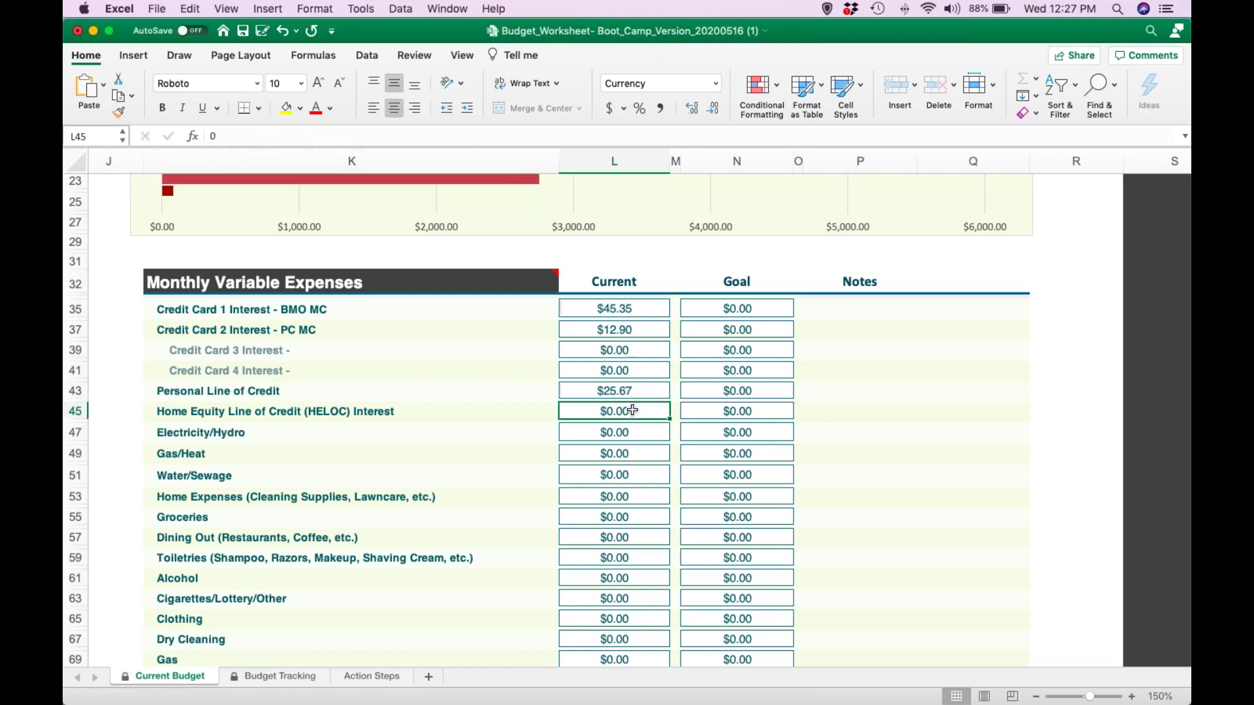
click(826, 390)
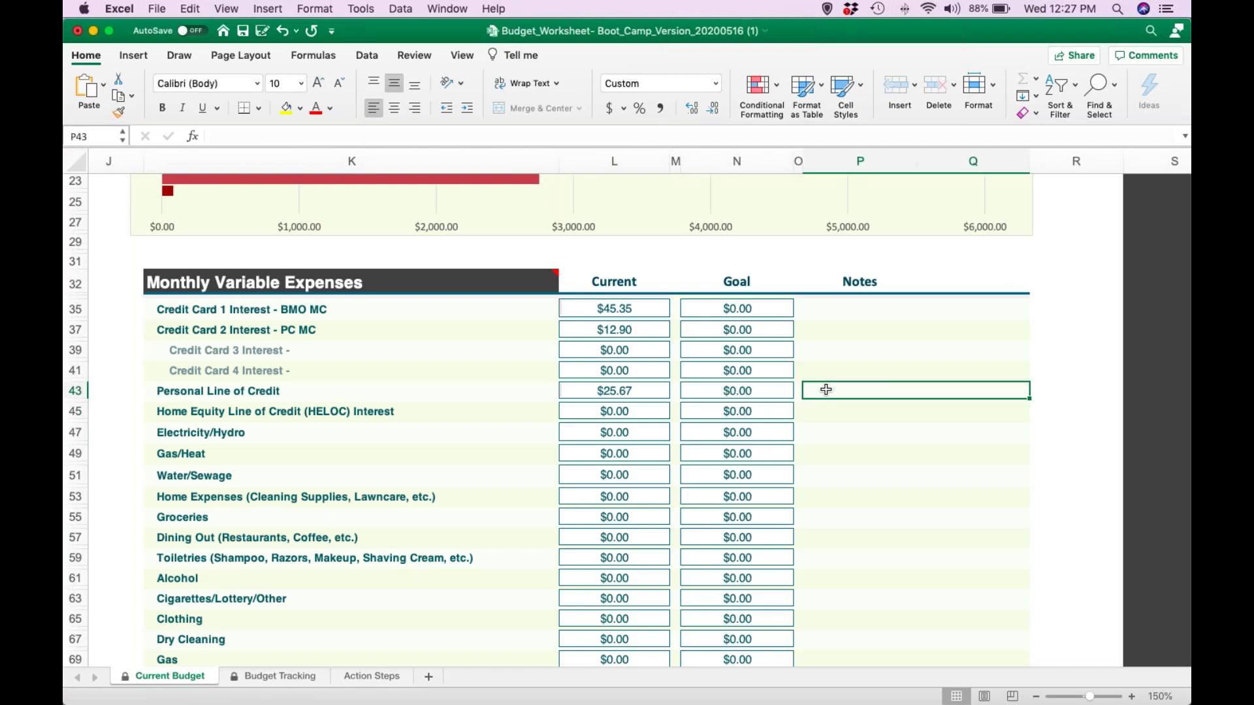
text(Balance Owing = $4200 @ 6.95%)
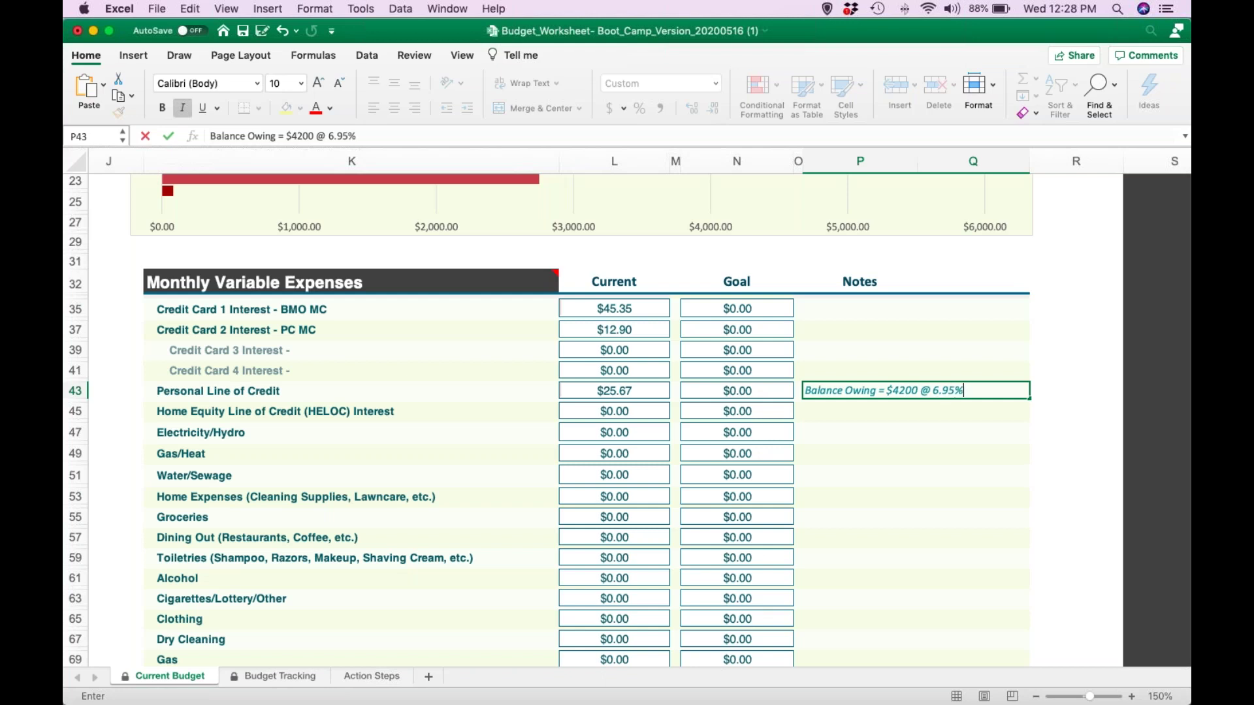
click(859, 412)
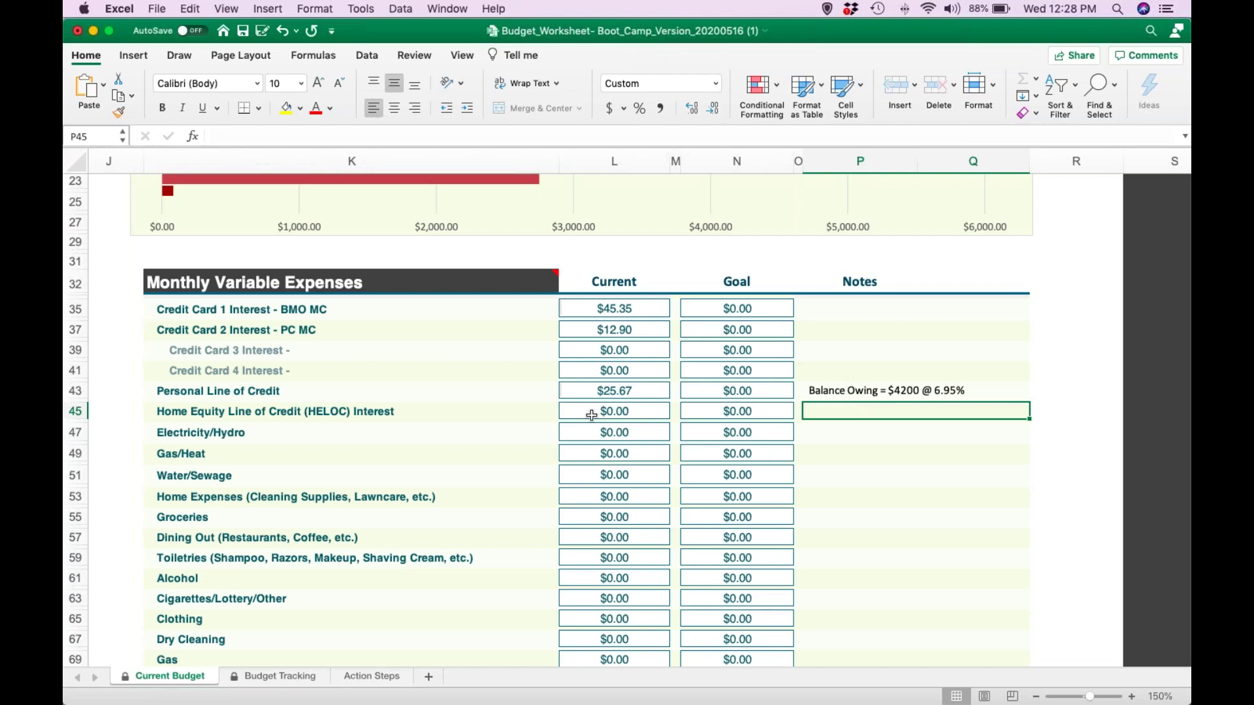
Enter current monthly amounts of 500 for Groceries and 800 for Dining Out under Monthly Variable Expenses.
scroll(591, 415, down, 3)
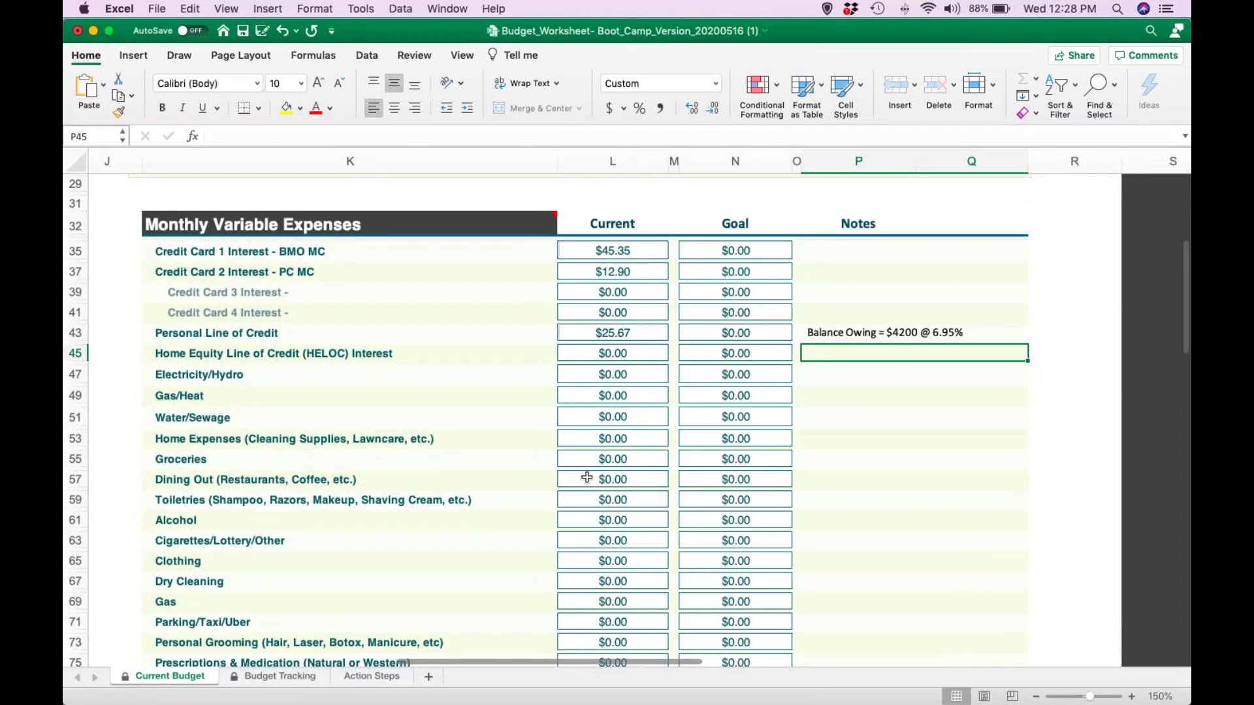
click(600, 461)
text(500)
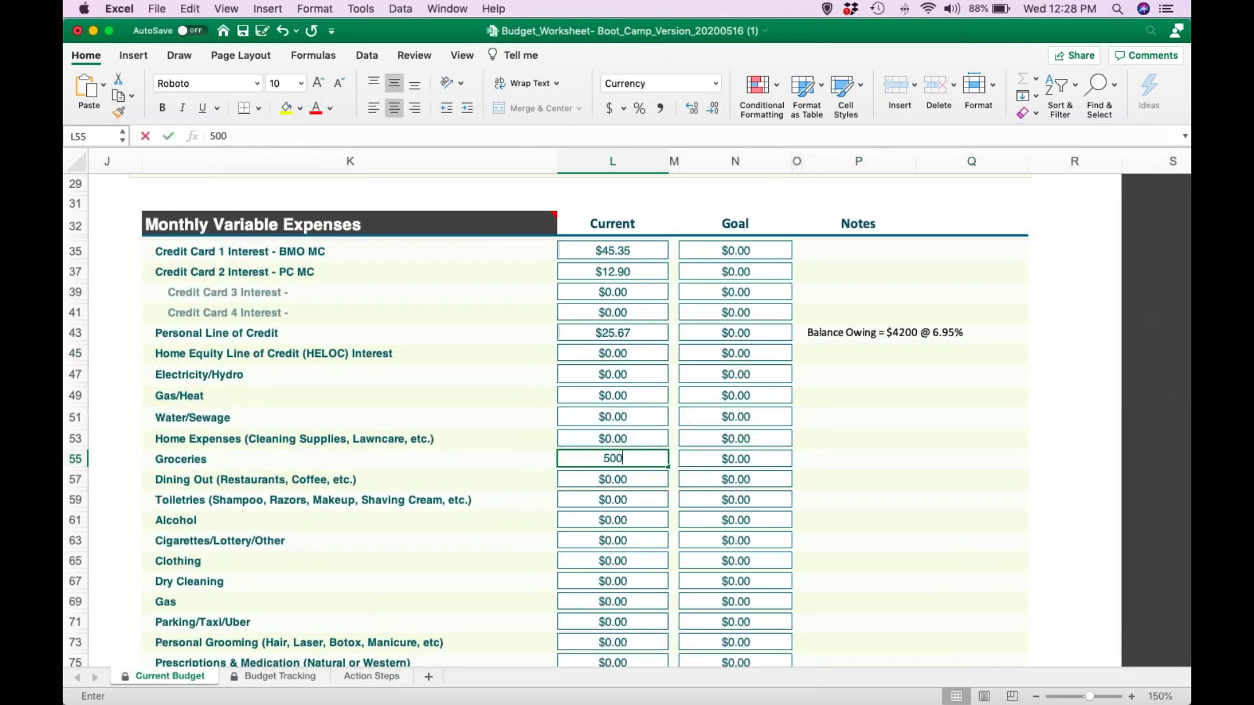
key(Return)
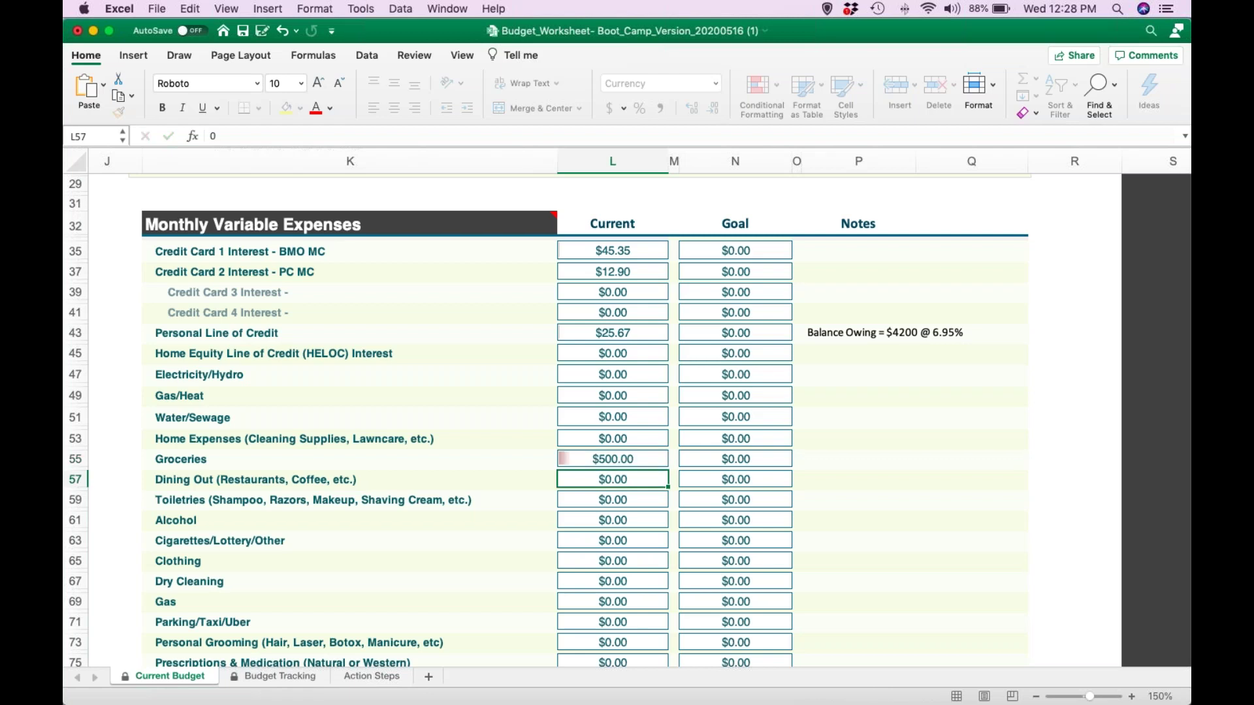
text(800)
Enter current monthly amounts of 100 for Alcohol and 50 for Prescriptions & Medication.
click(634, 518)
scroll(637, 503, down, 3)
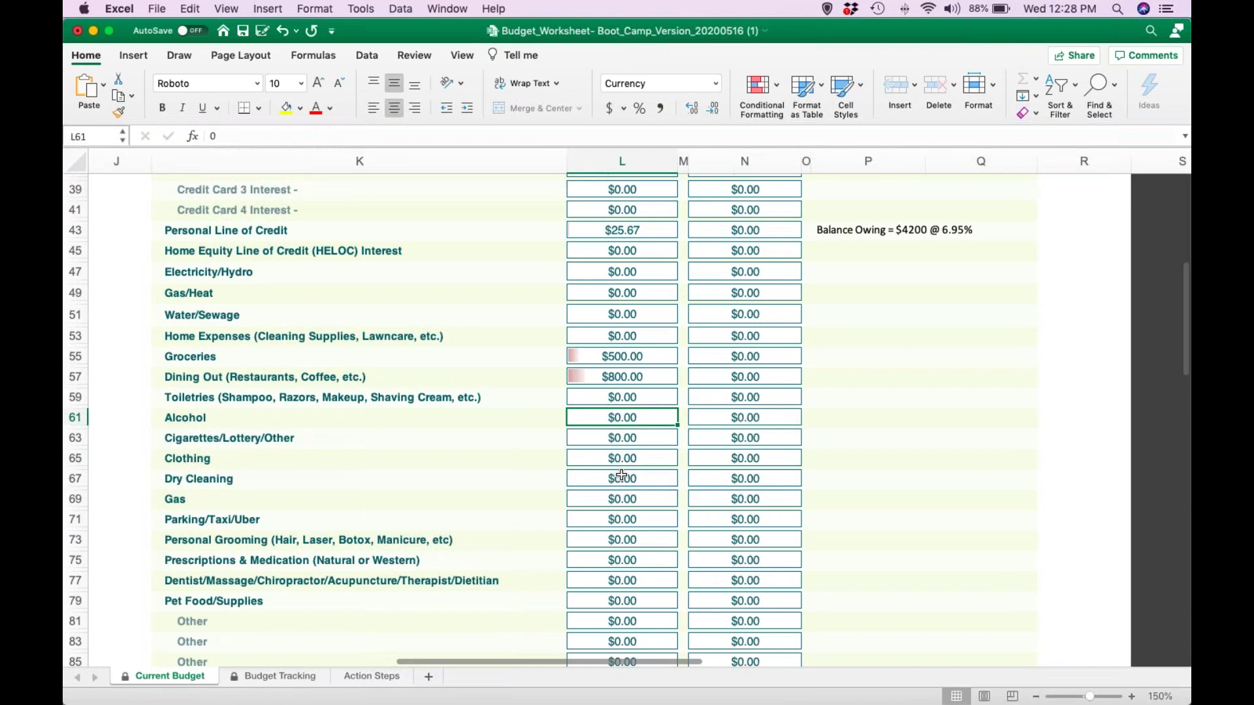
text(100)
scroll(621, 450, down, 4)
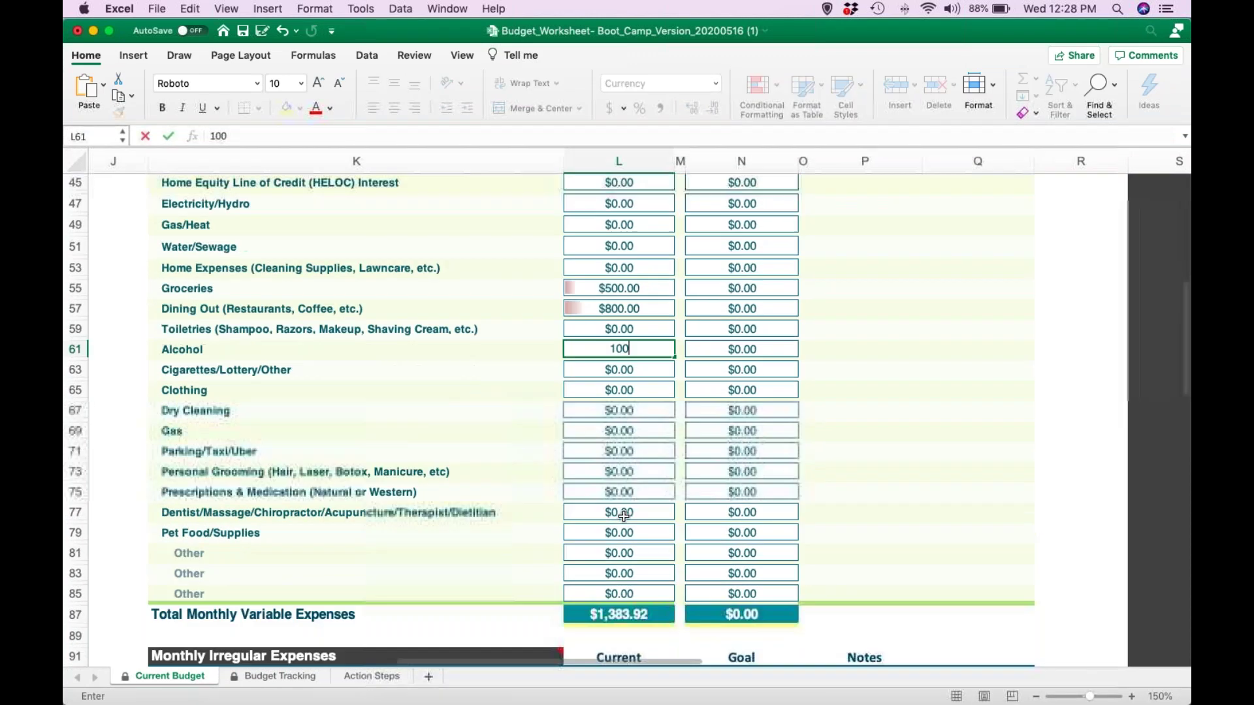
click(620, 426)
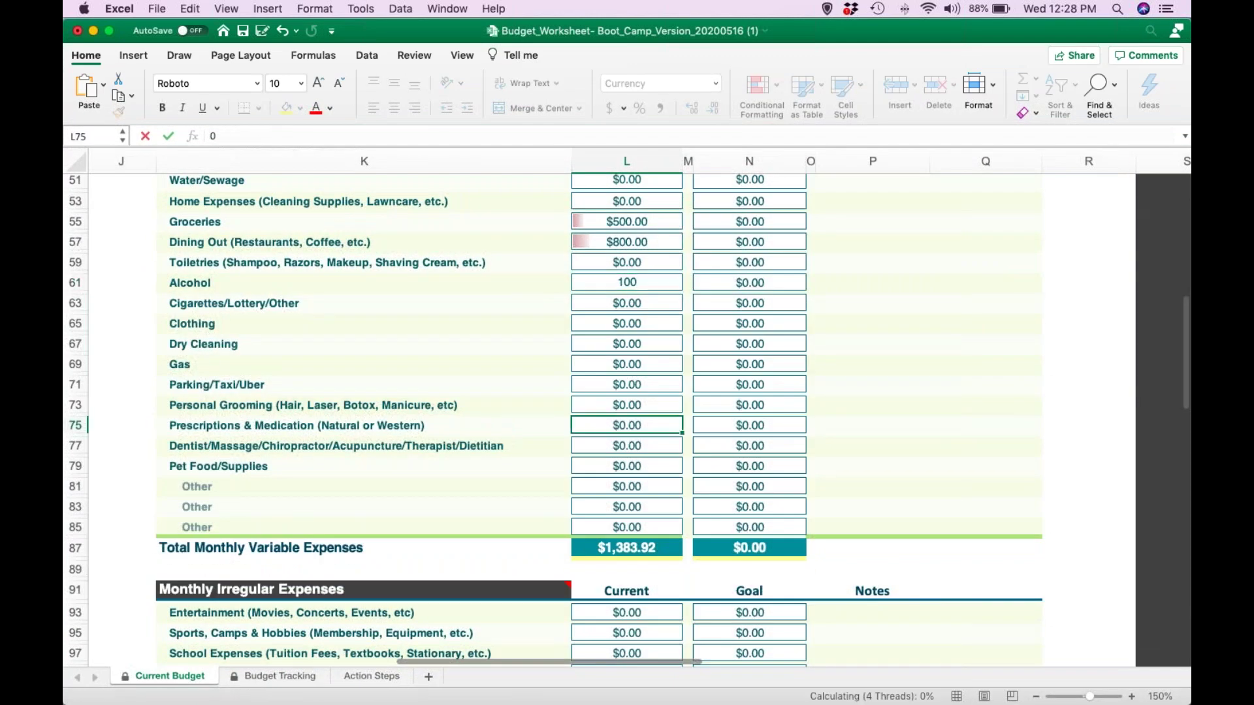
text(5)
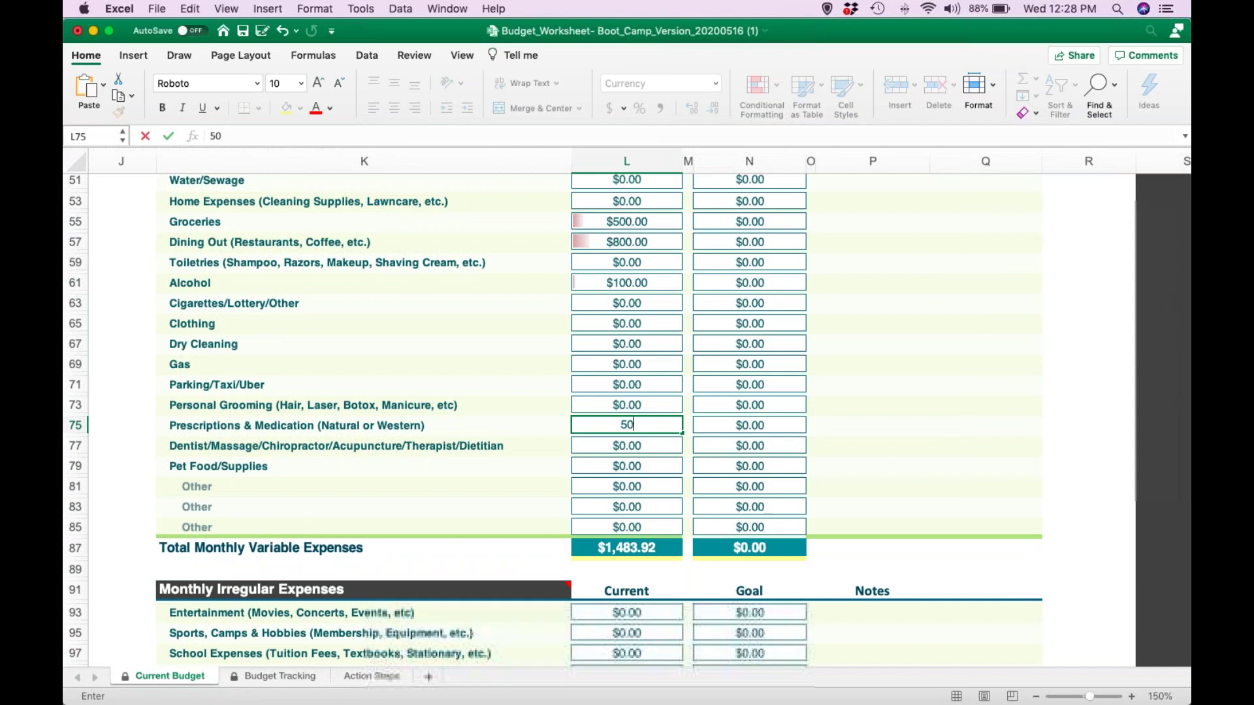
text(0)
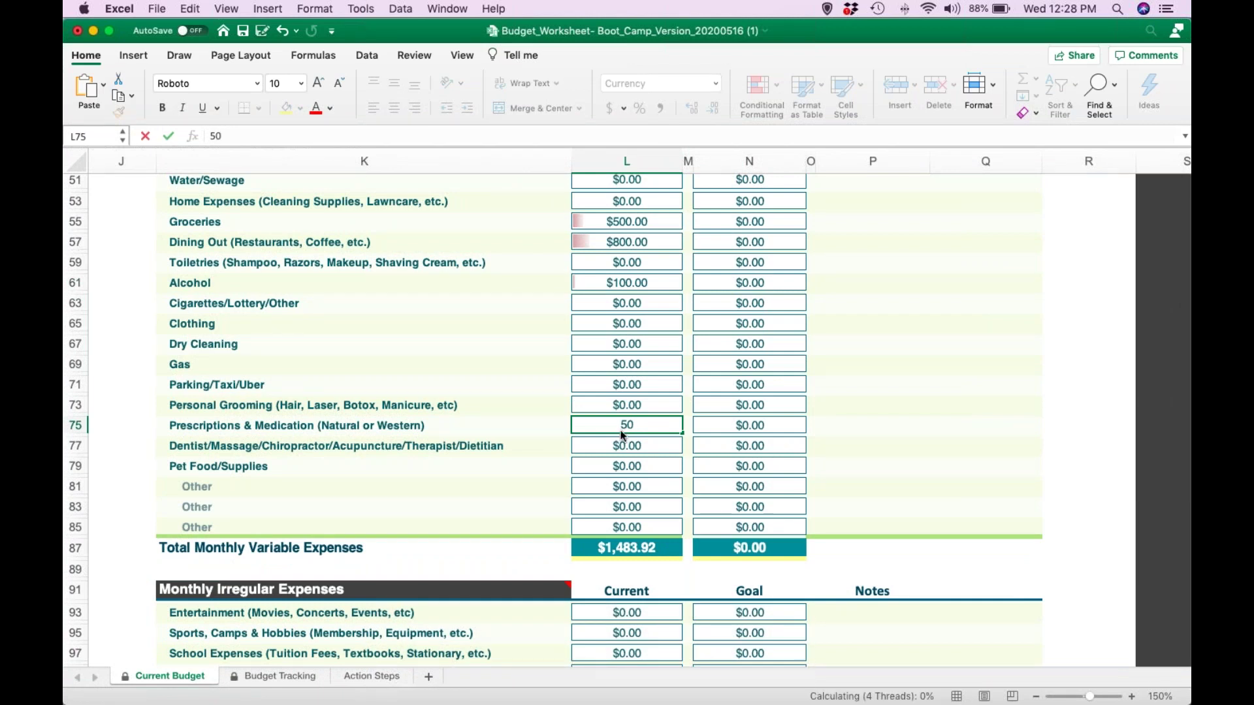
key(Return)
Enter 150 as the current monthly amount for Pet Food/Supplies.
click(620, 469)
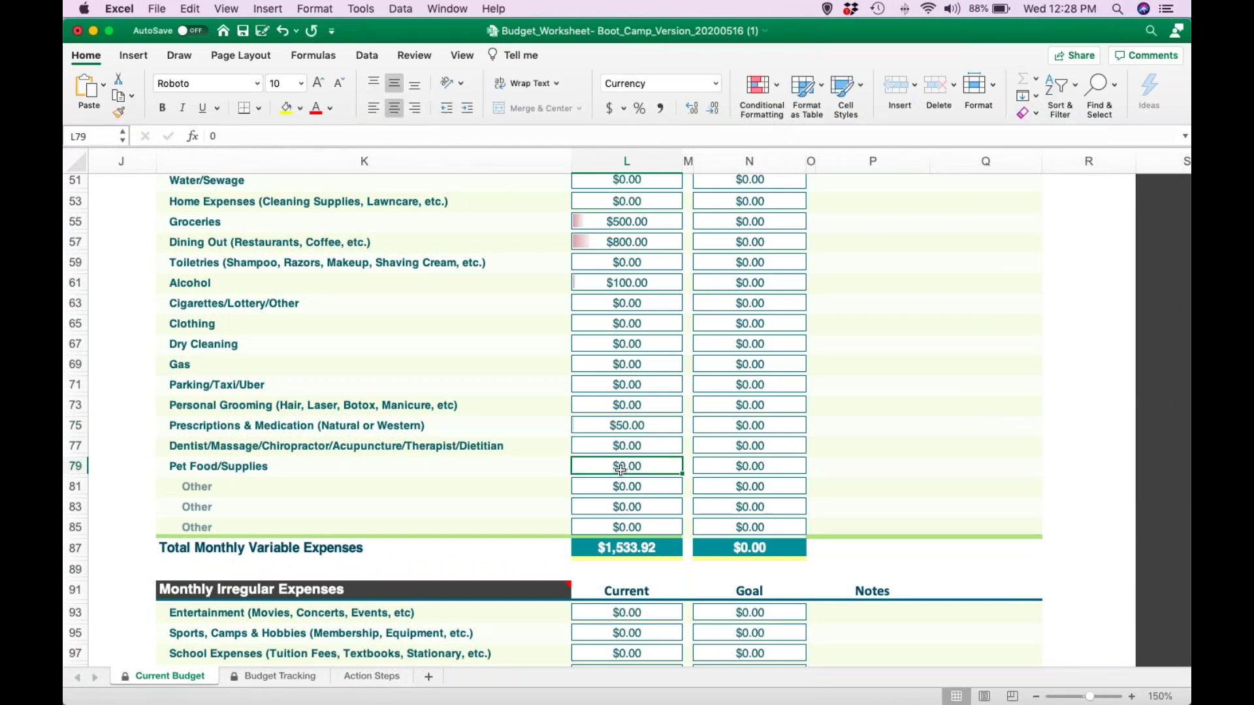
text(150)
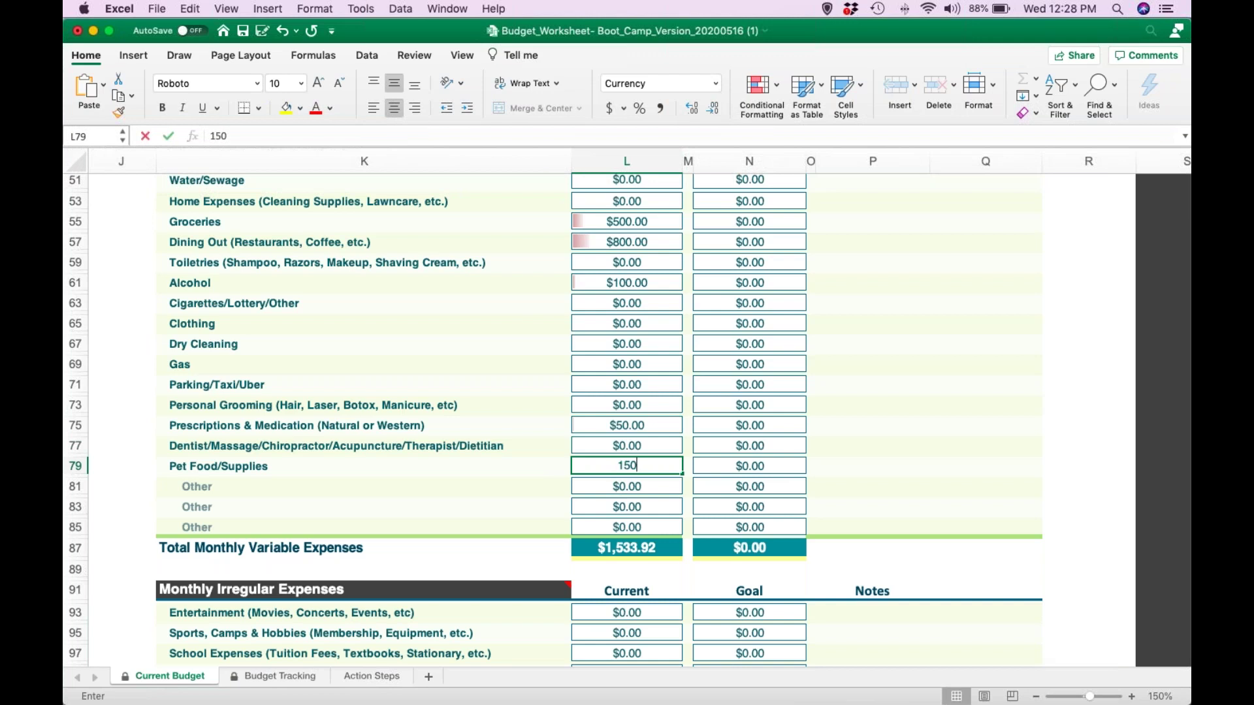
key(Up)
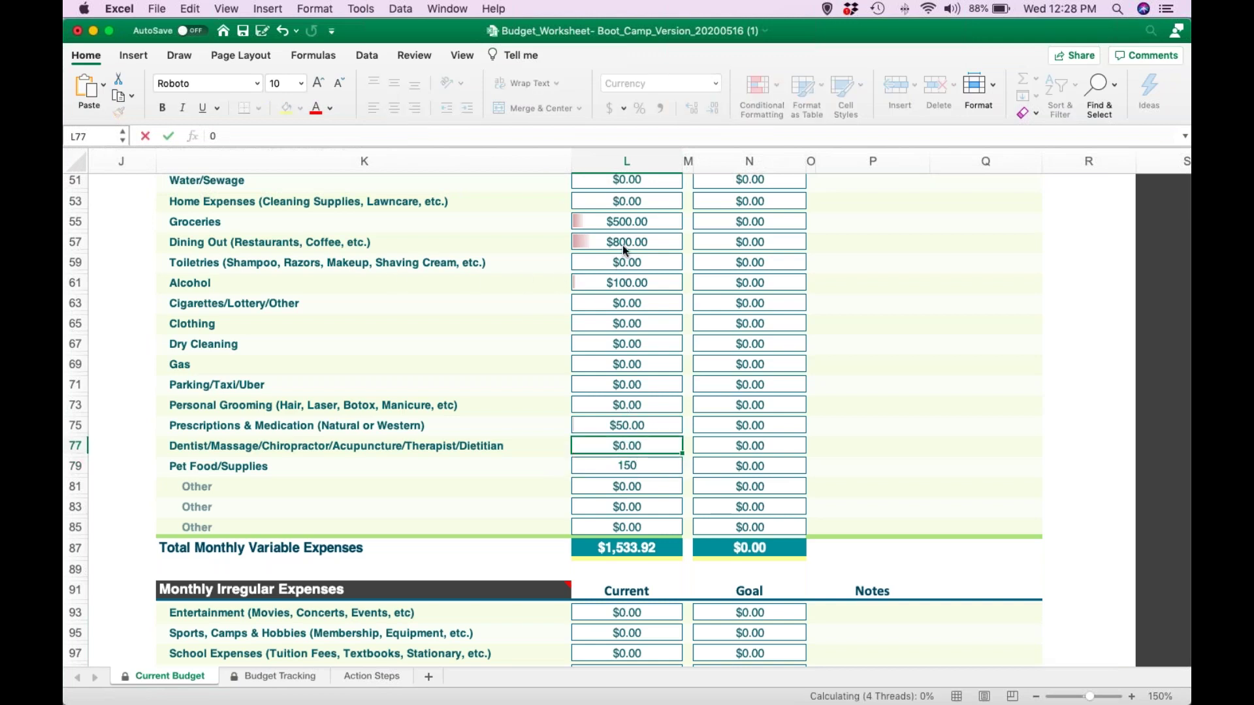
Compare Total Monthly Variable Expenses with the Summary section's total expenses, remaining funds and bar chart.
scroll(653, 369, down, 3)
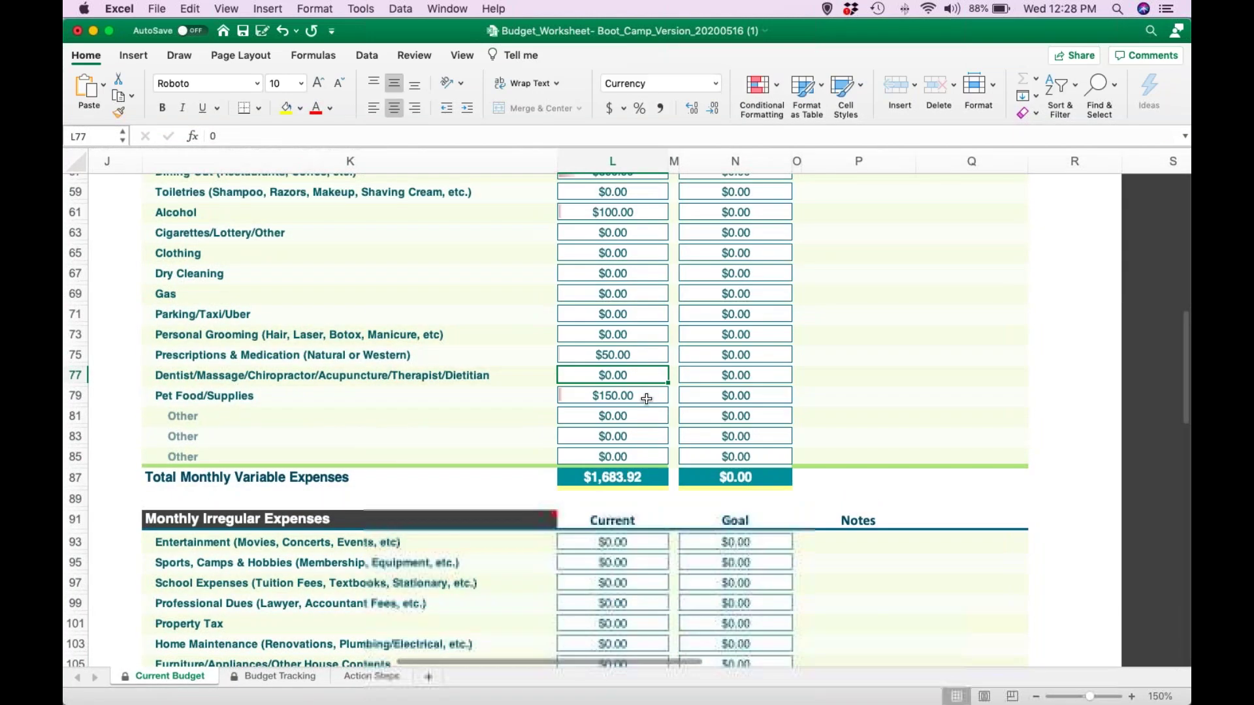
scroll(646, 398, up, 15)
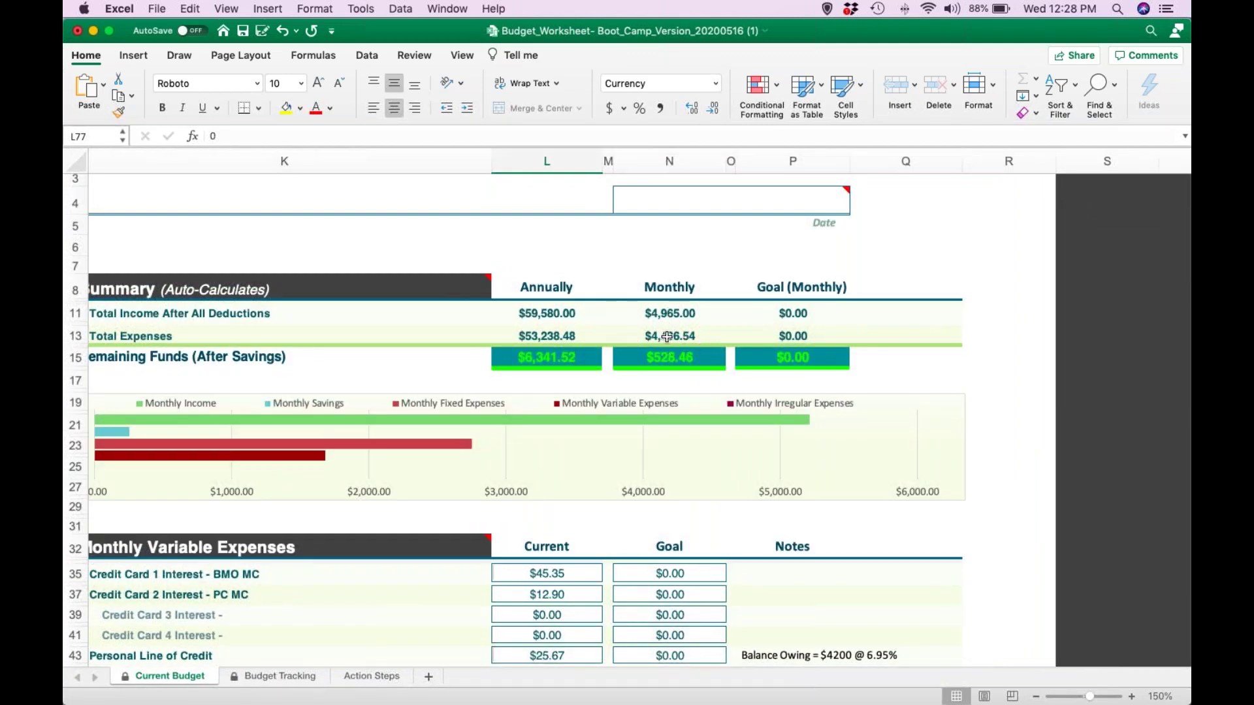
scroll(666, 337, down, 15)
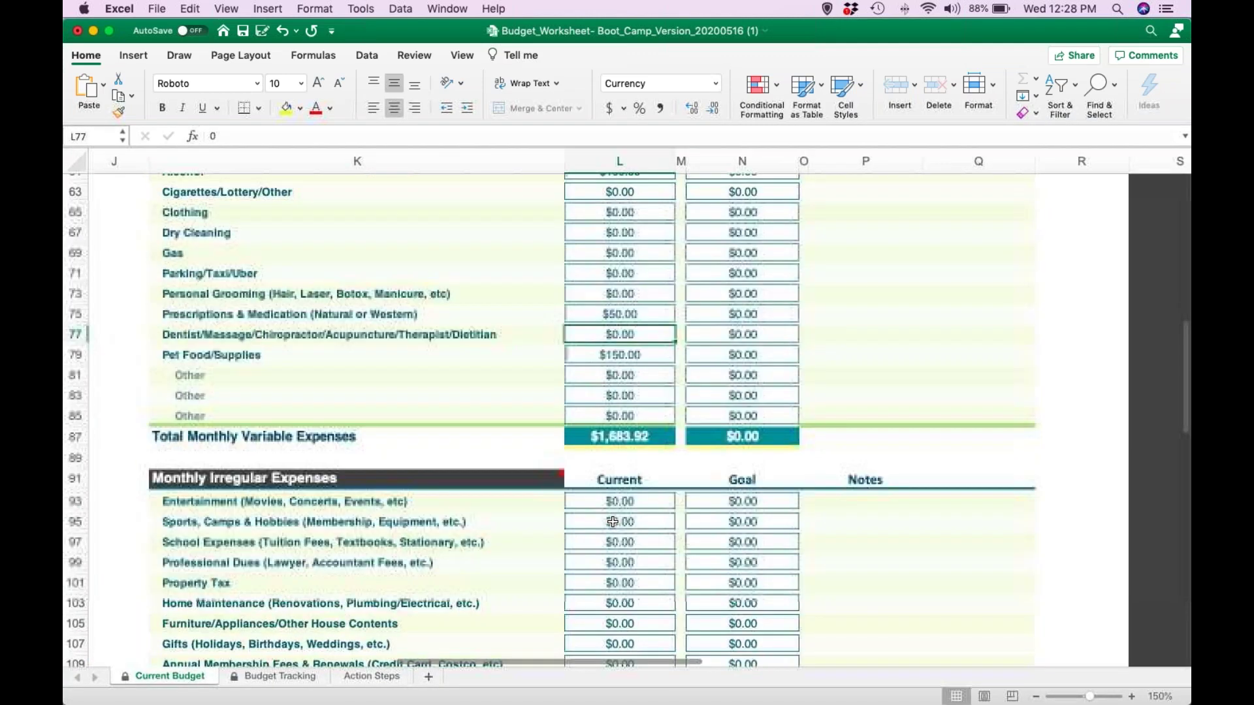
Under Monthly Irregular Expenses, enter the current Entertainment amount as yearly spending divided over twelve months with =1200/12.
scroll(613, 522, down, 3)
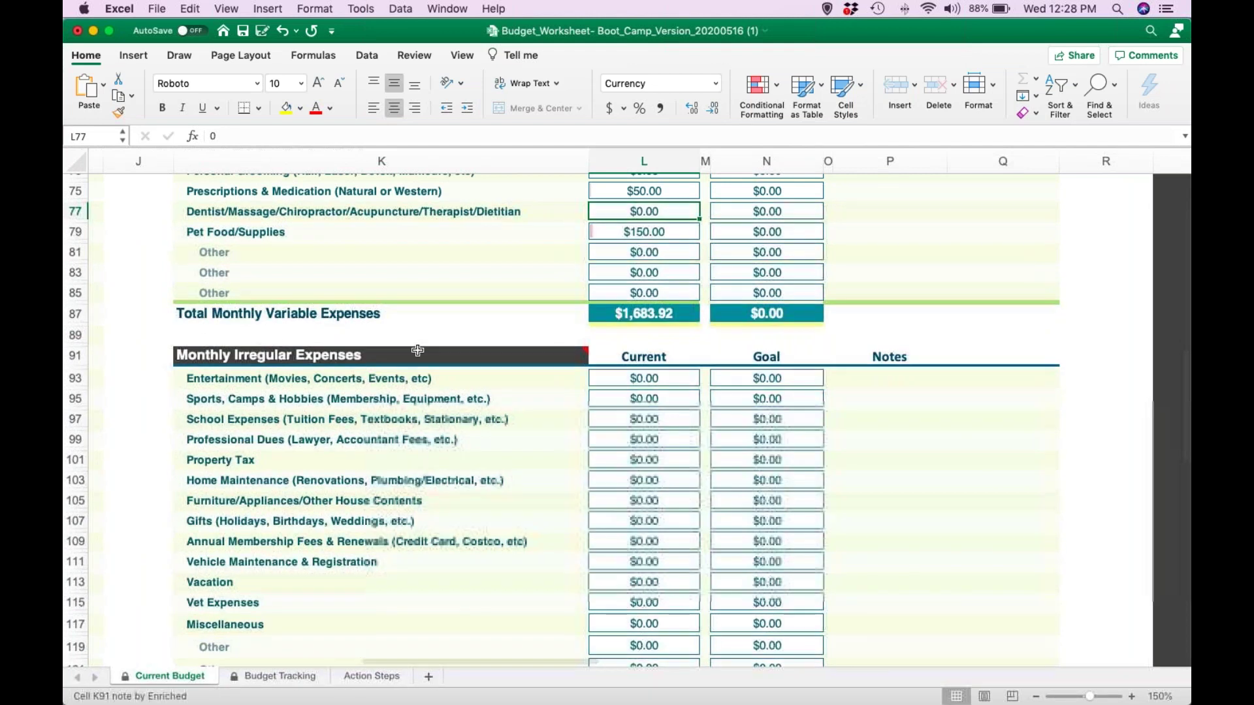
scroll(585, 431, down, 2)
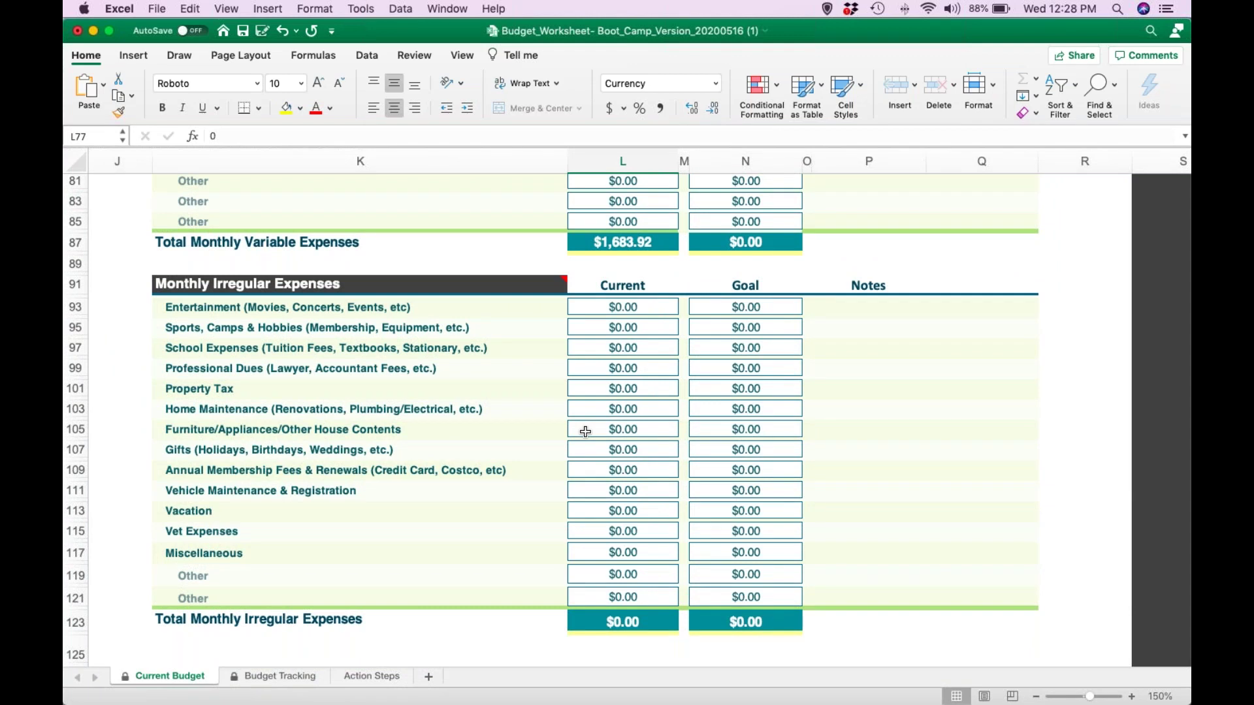
mouse_move(239, 286)
click(627, 305)
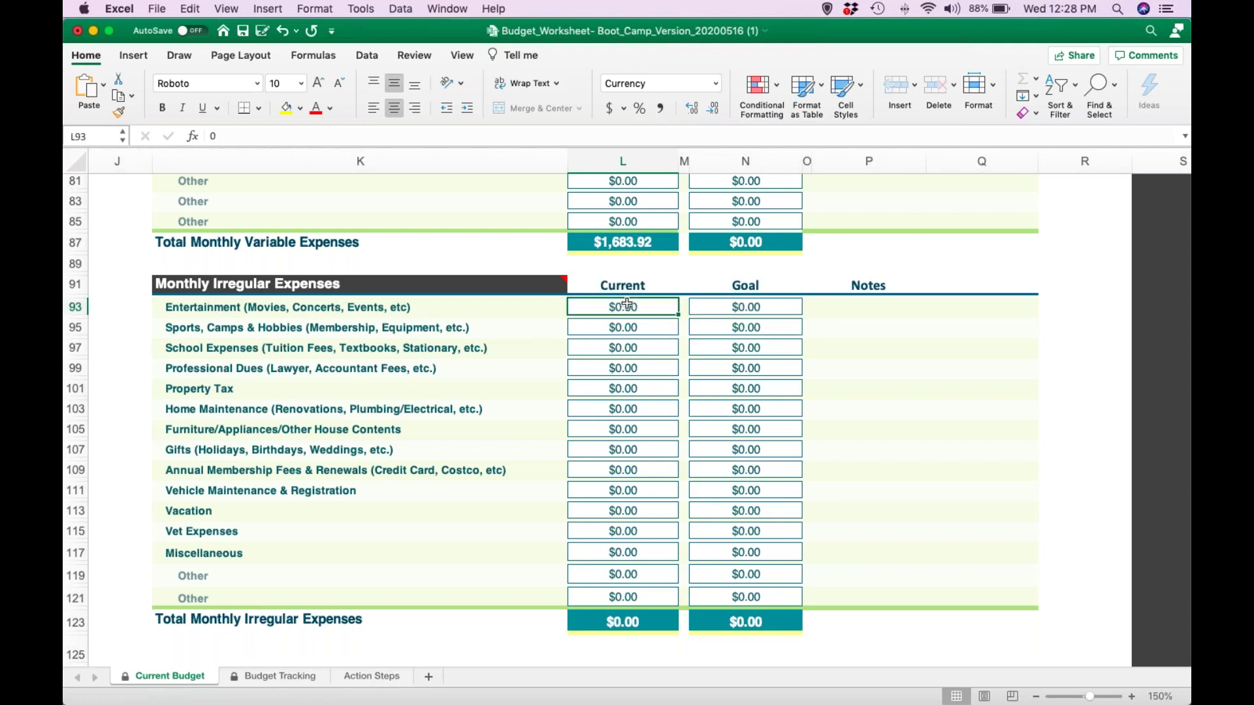
text(=1200)
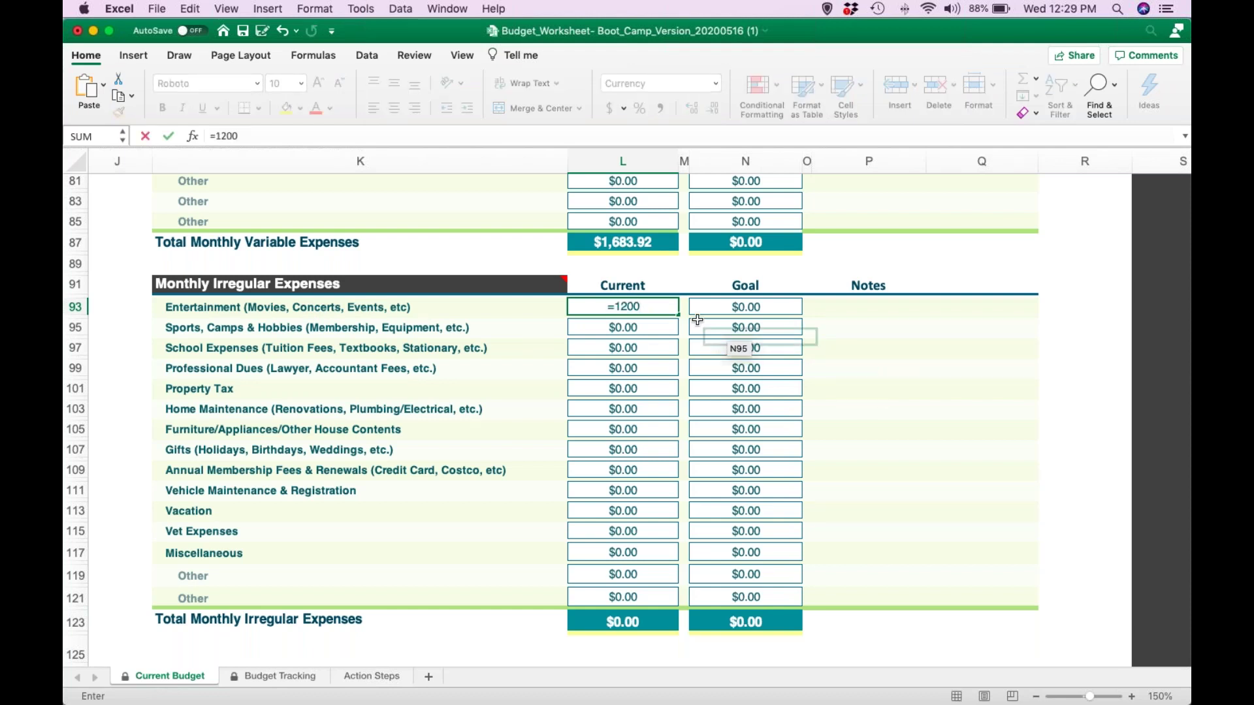
text(/12)
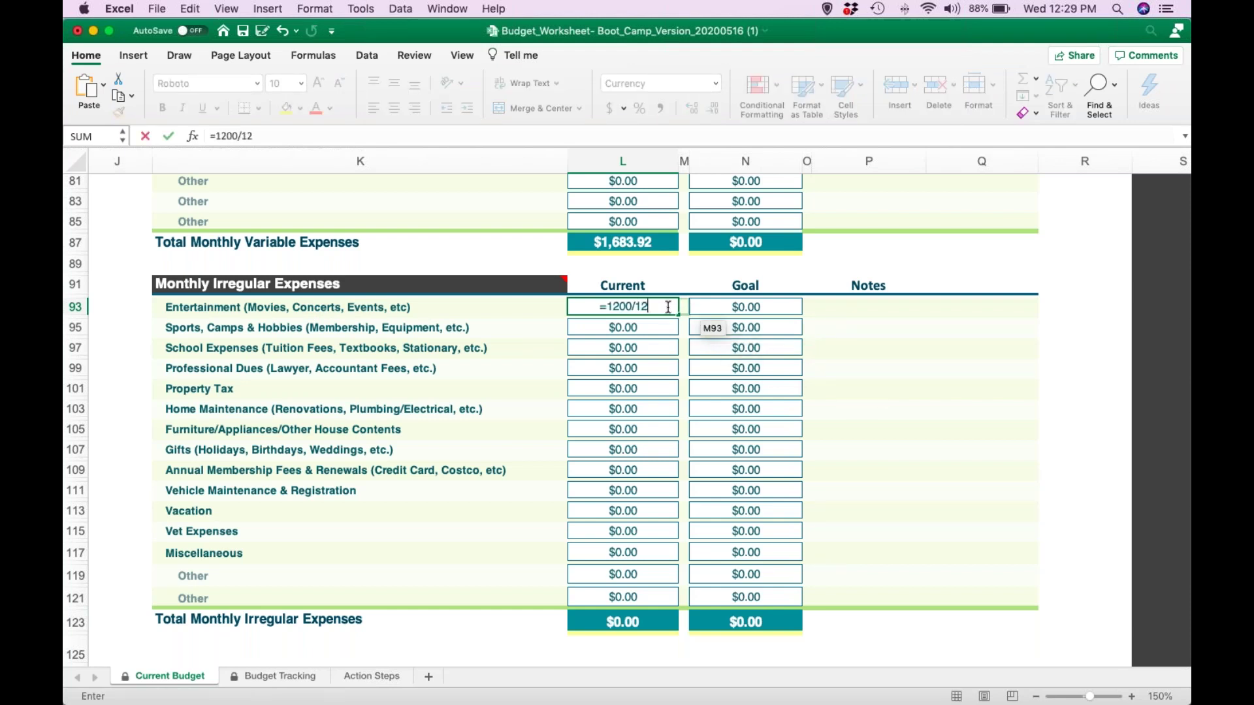
key(Return)
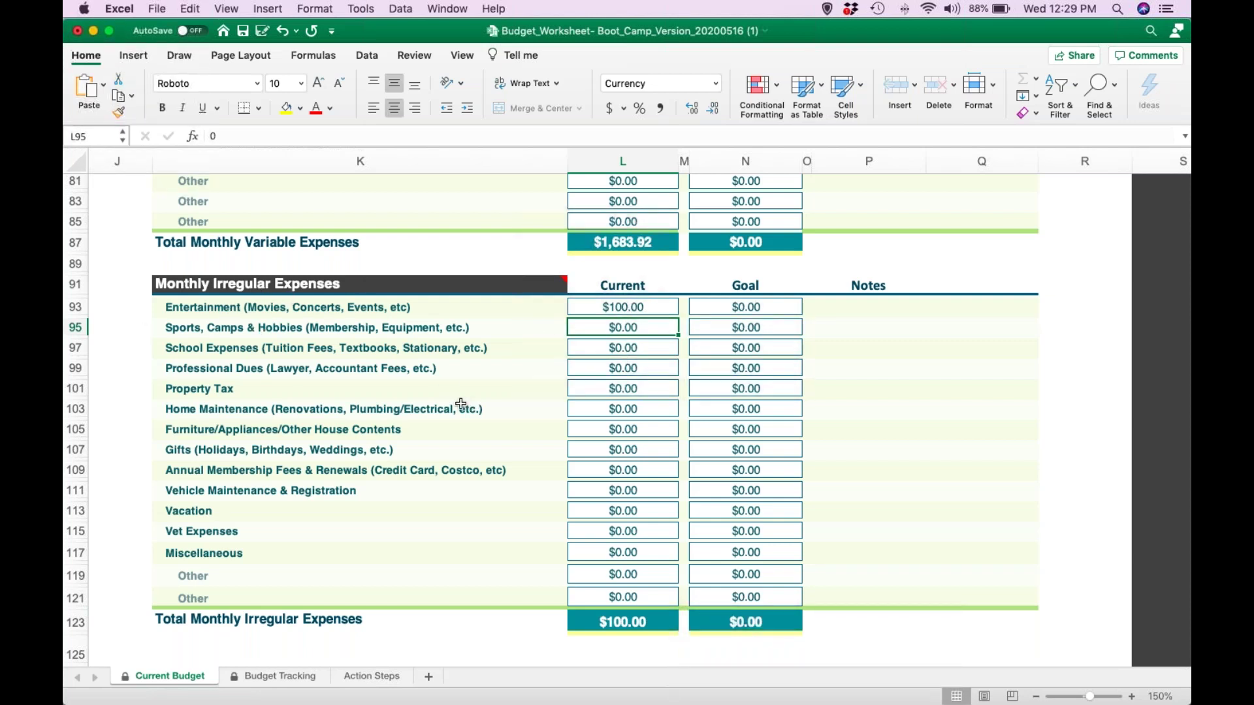
Enter =5000/12 as the current monthly amount for Gifts under Monthly Irregular Expenses.
click(637, 451)
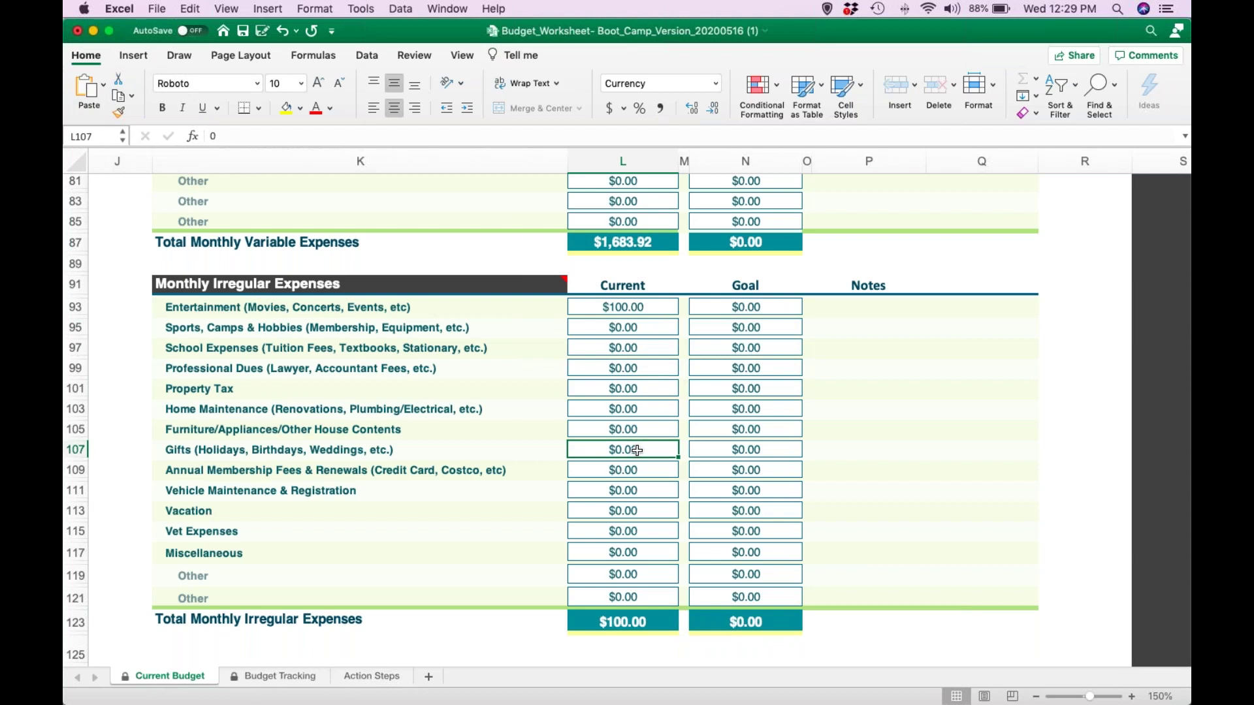
text(=5000)
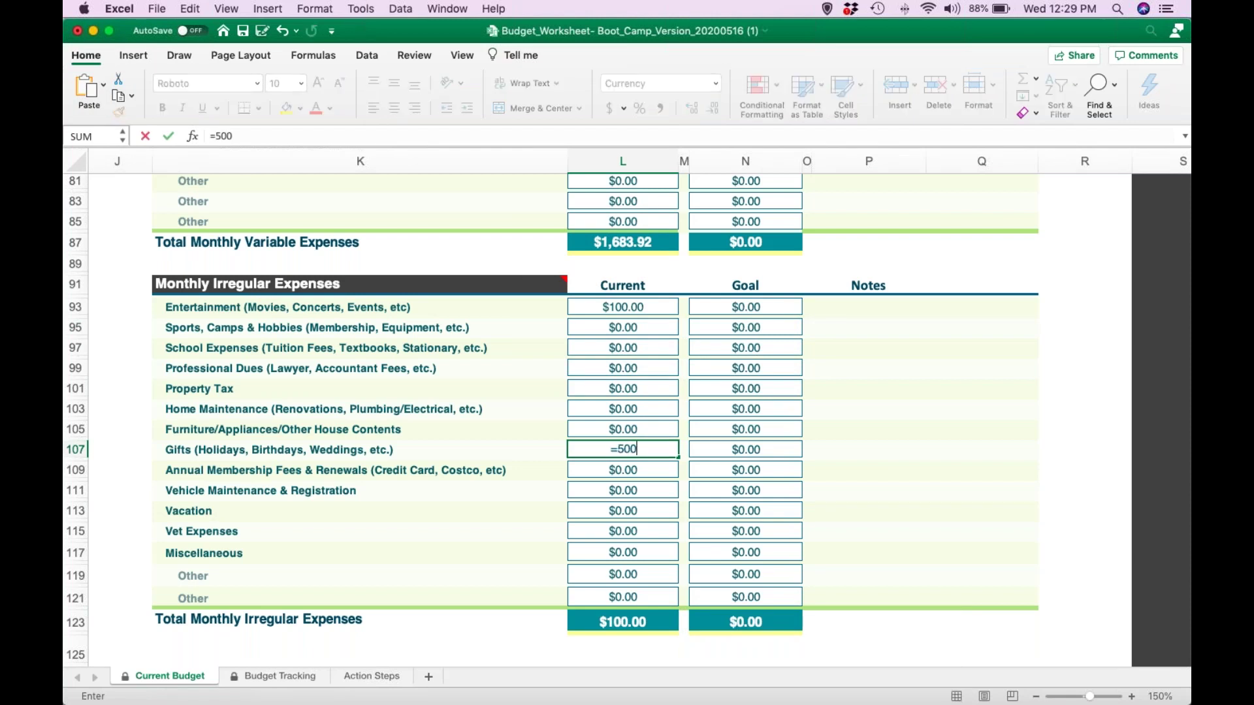
text(/12)
key(Return)
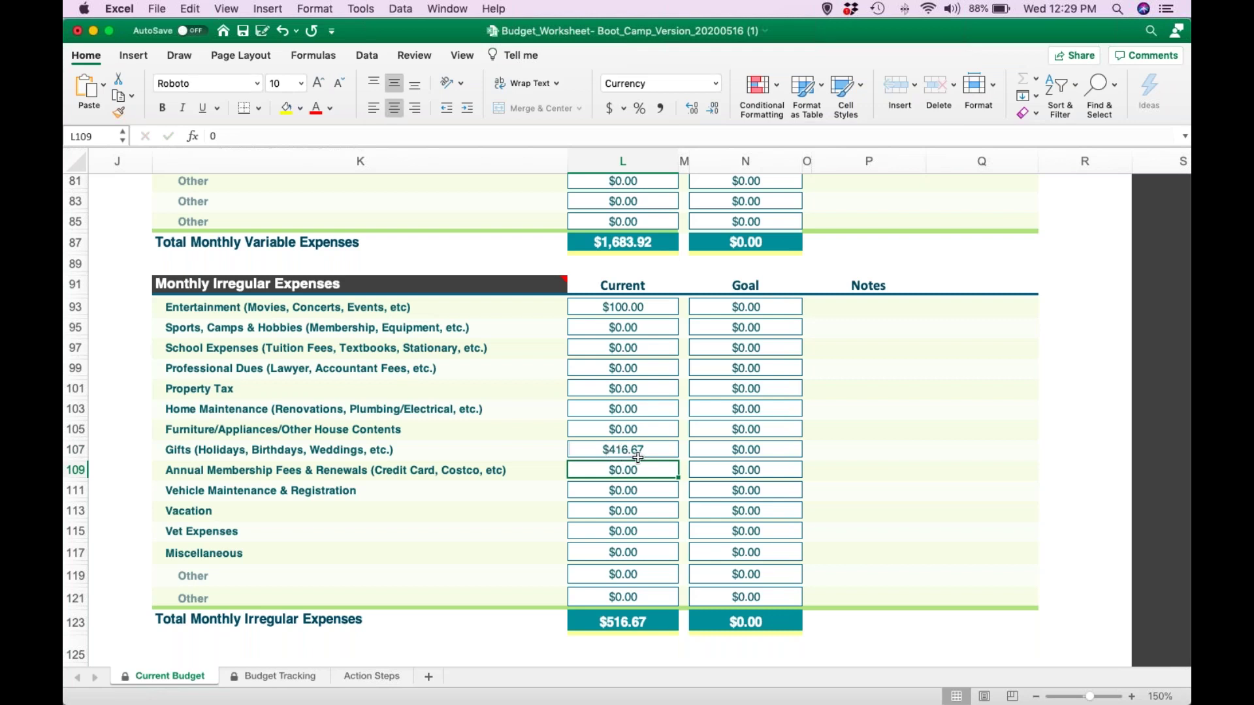
Enter =5000/12 as the current monthly Vacation amount under Monthly Irregular Expenses.
scroll(657, 452, down, 3)
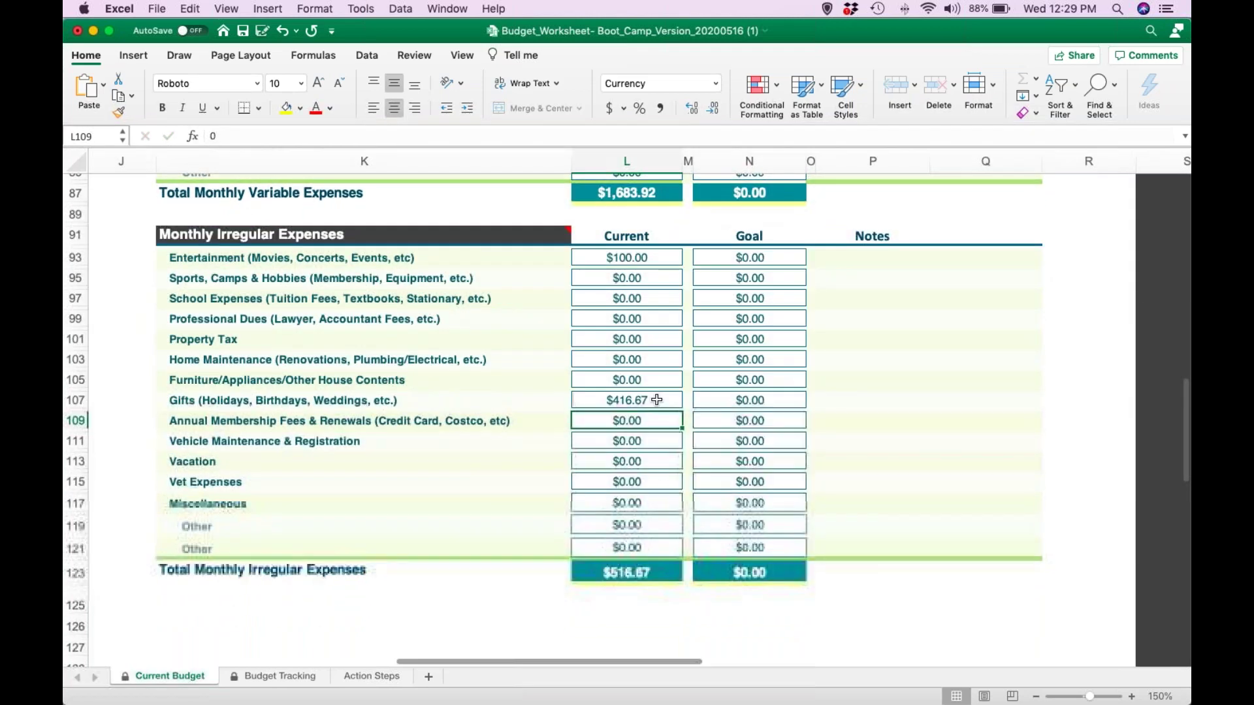
click(640, 469)
text(400)
key(BackSpace)
key(BackSpace)
key(BackSpace)
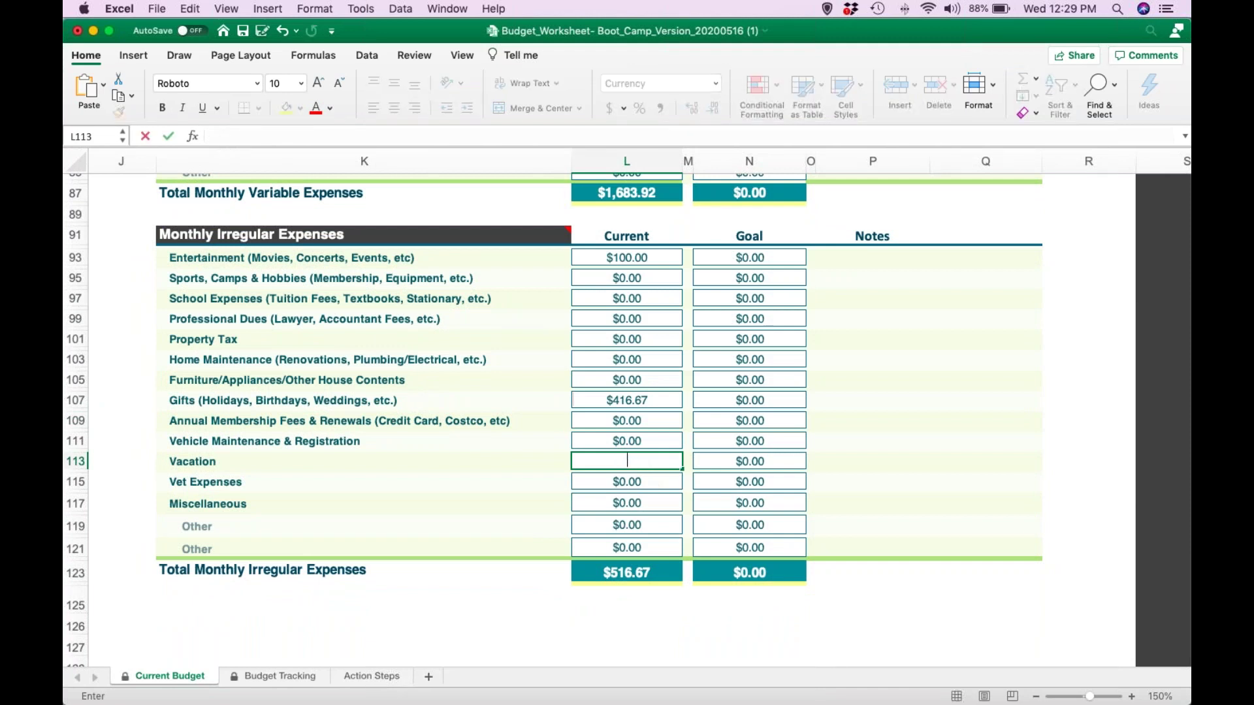
text(=5000/12)
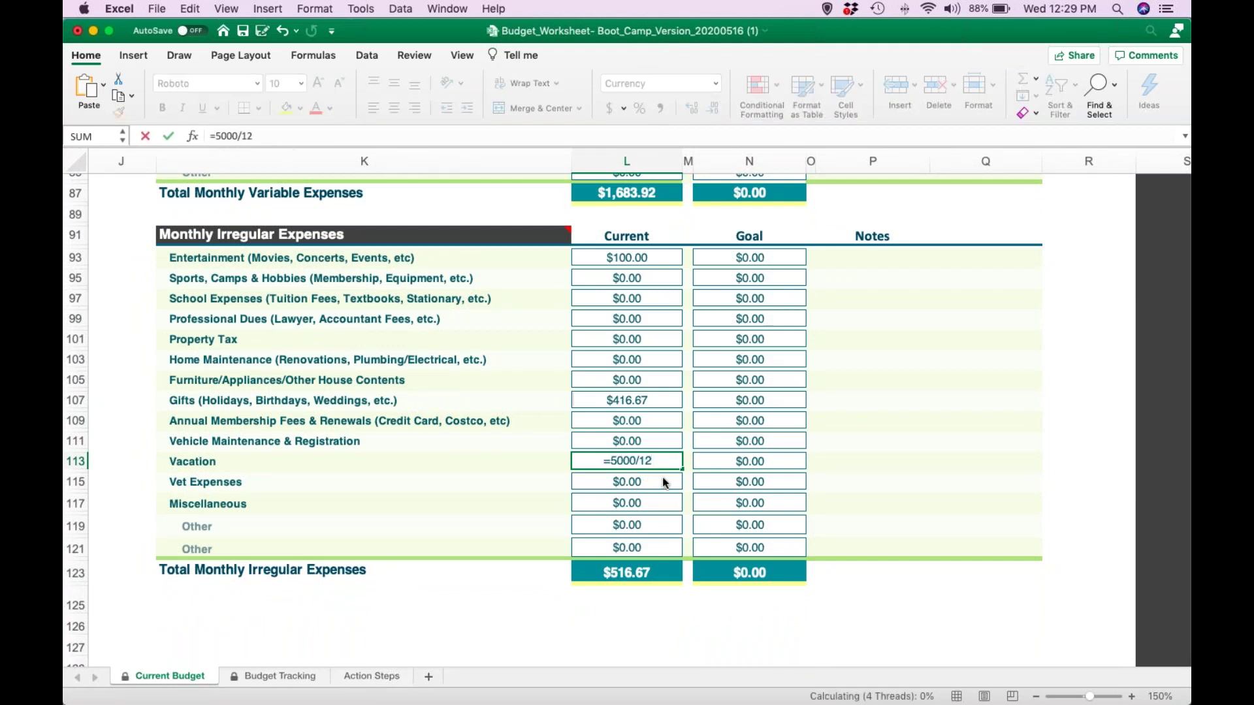
key(Return)
click(677, 460)
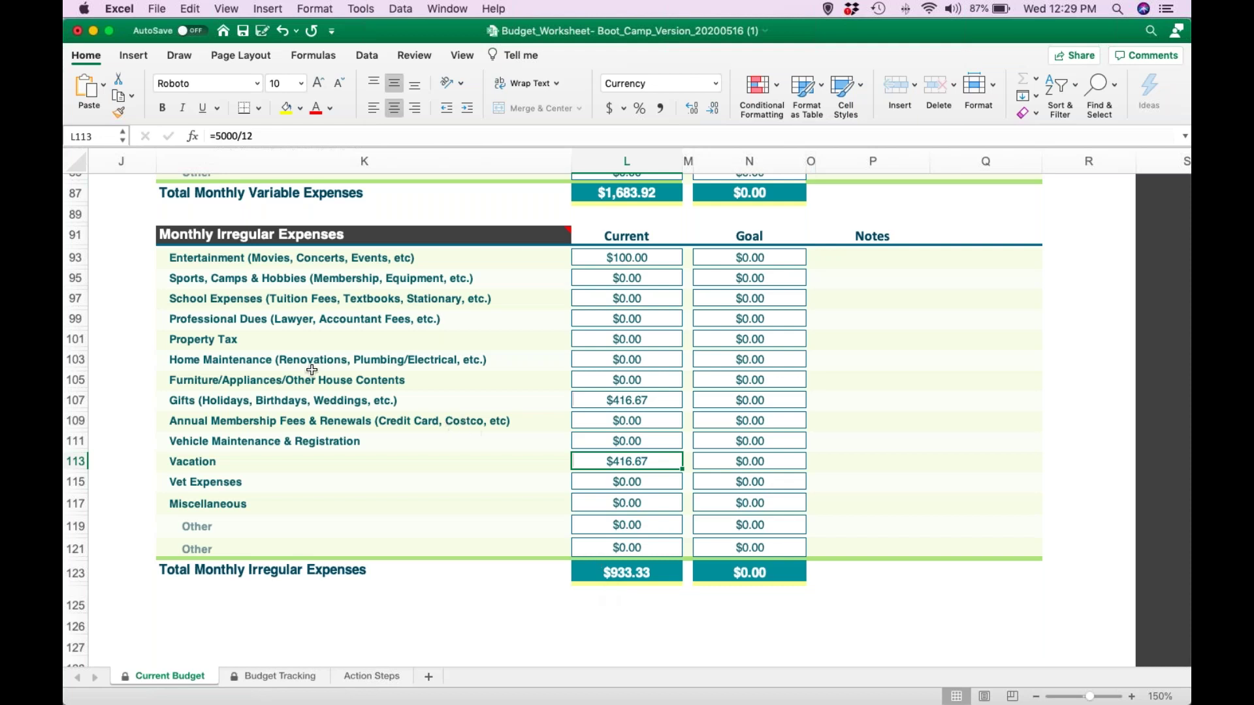
Enter =1500/12 as the current monthly Property Tax amount.
click(637, 336)
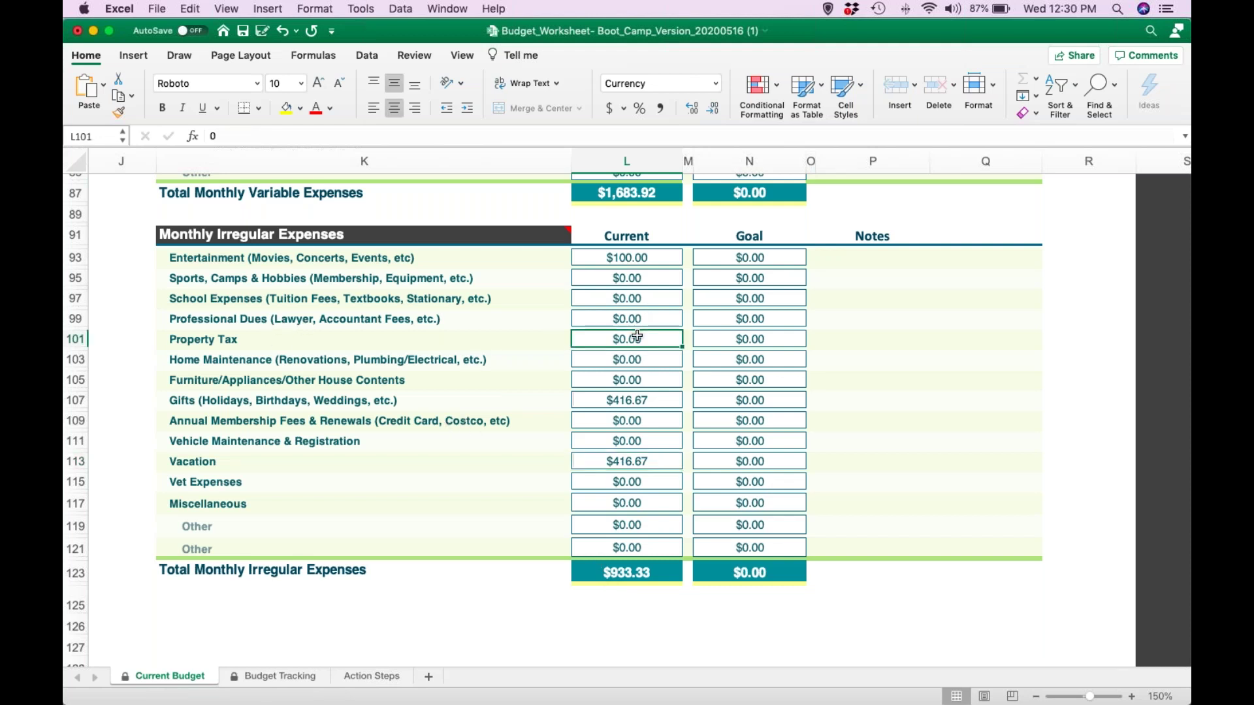
text(=1500)
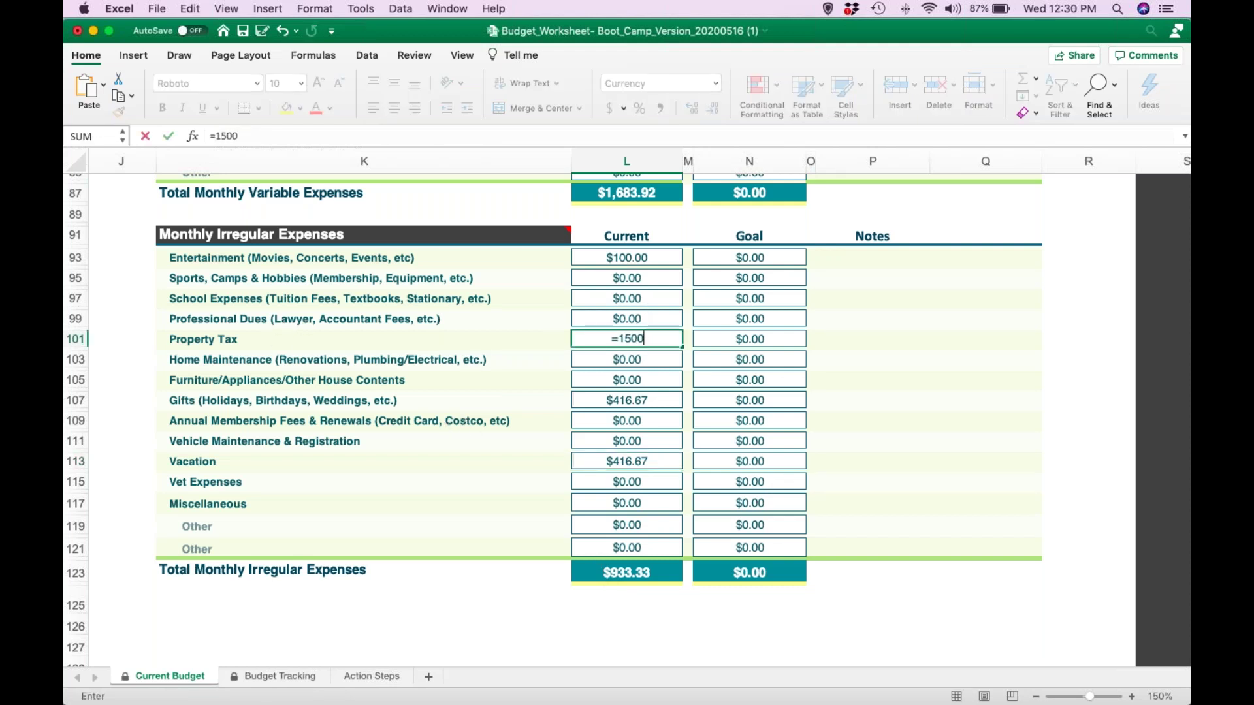
text(/12)
key(Return)
Add the note "$1500/Year Due in June 22, 2020" to Property Tax under Monthly Irregular Expenses and check it against the current amount.
click(934, 341)
click(889, 349)
text($1500)
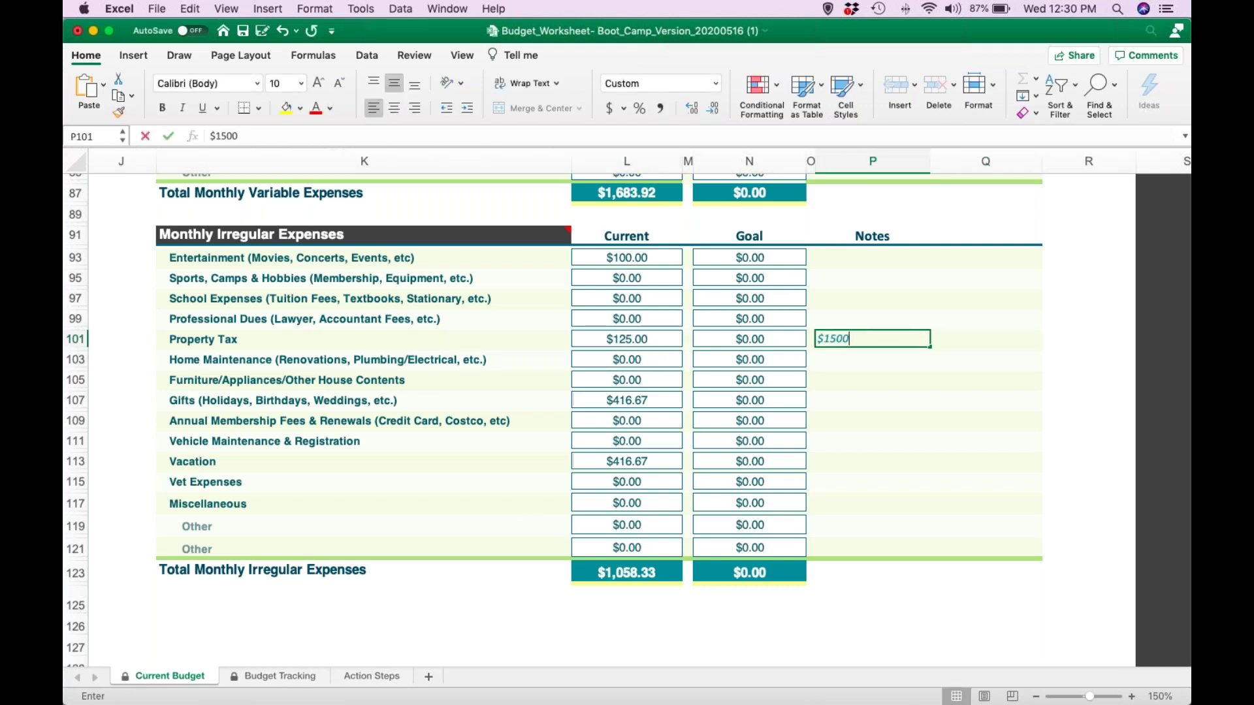
text(/Yea)
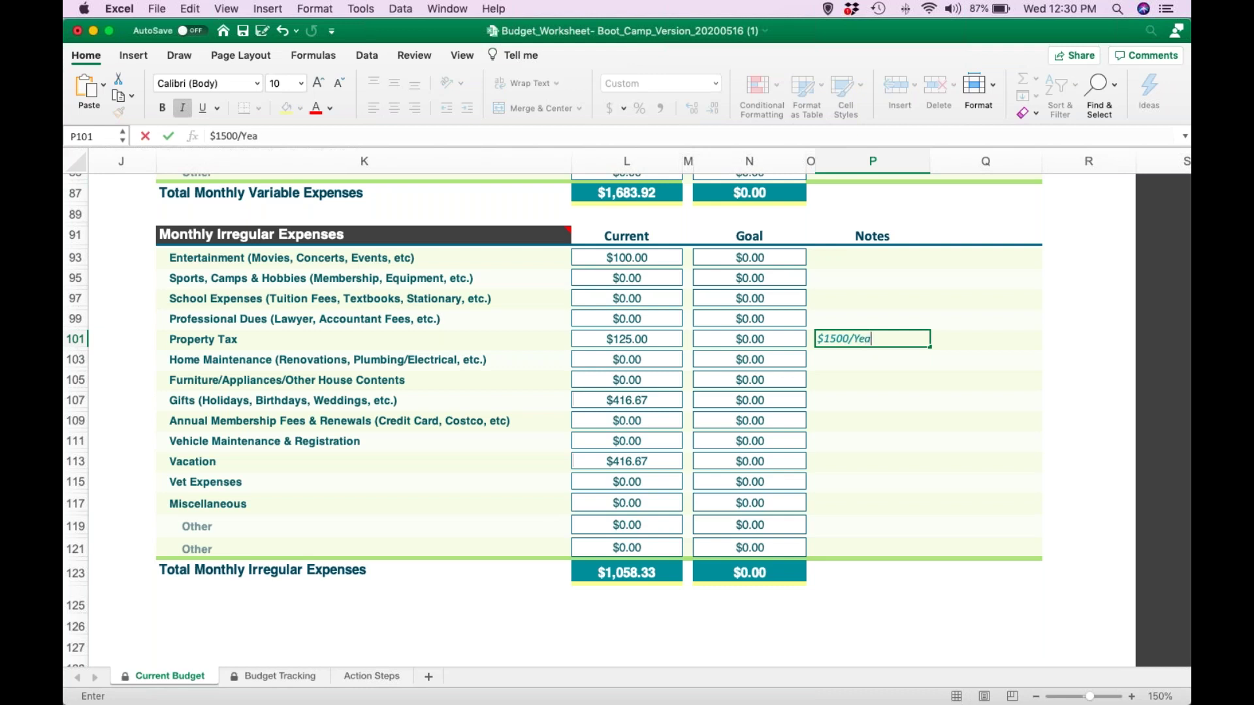
text(r Due in June 22, 2020)
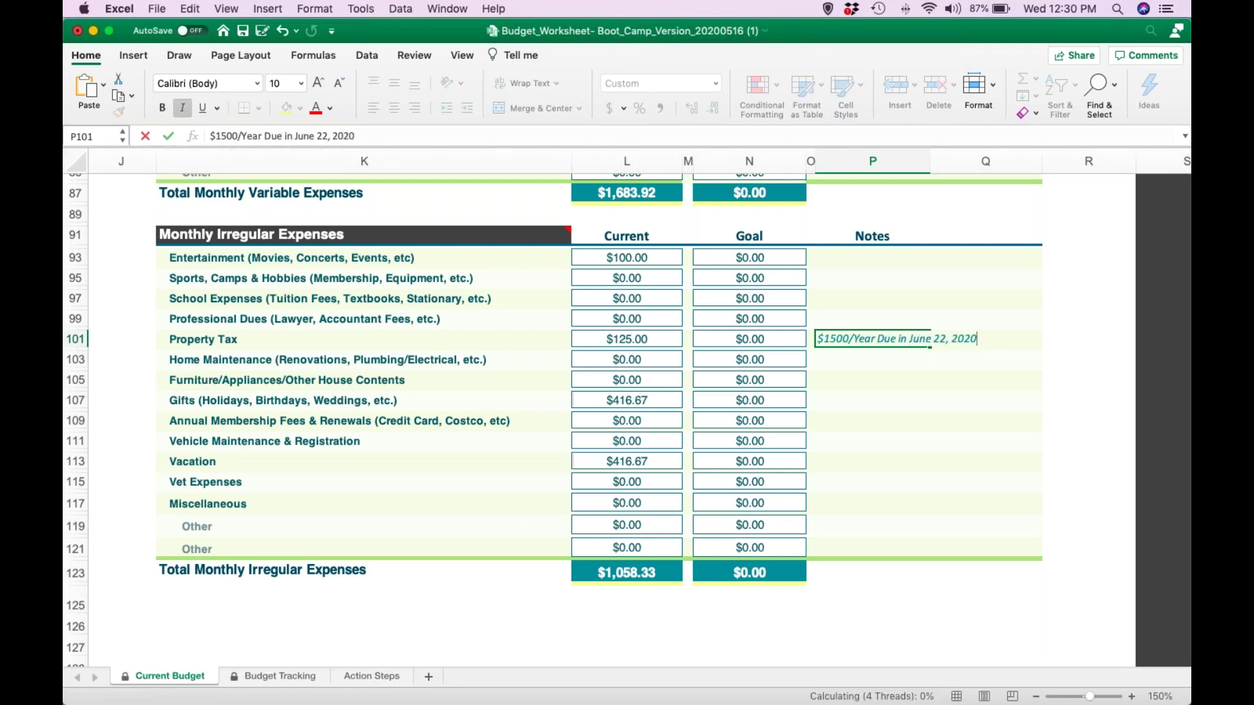
key(Return)
click(918, 335)
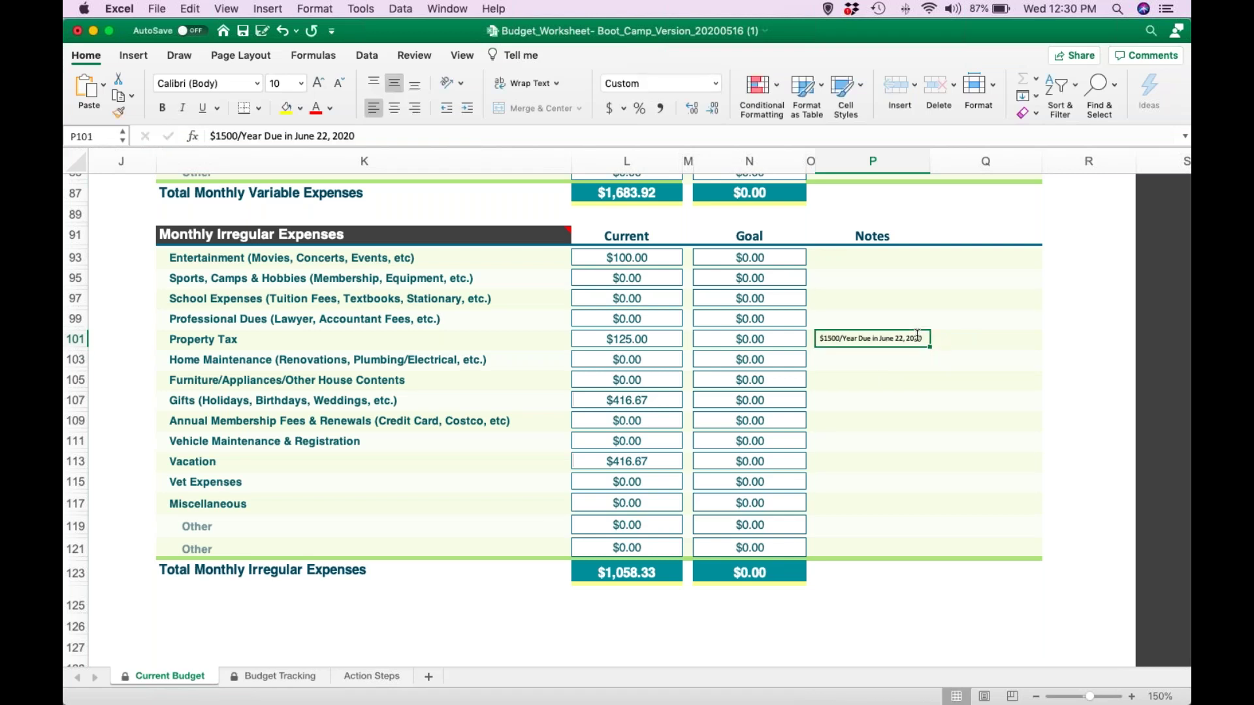
click(659, 337)
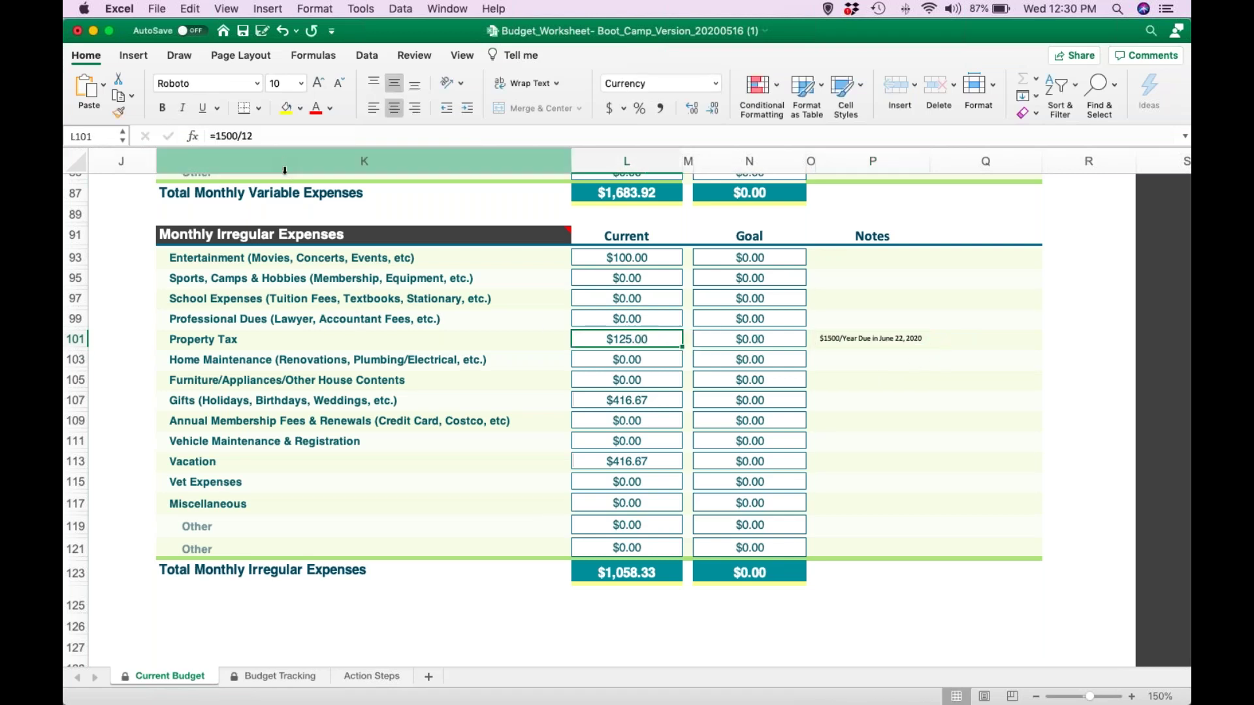
click(861, 339)
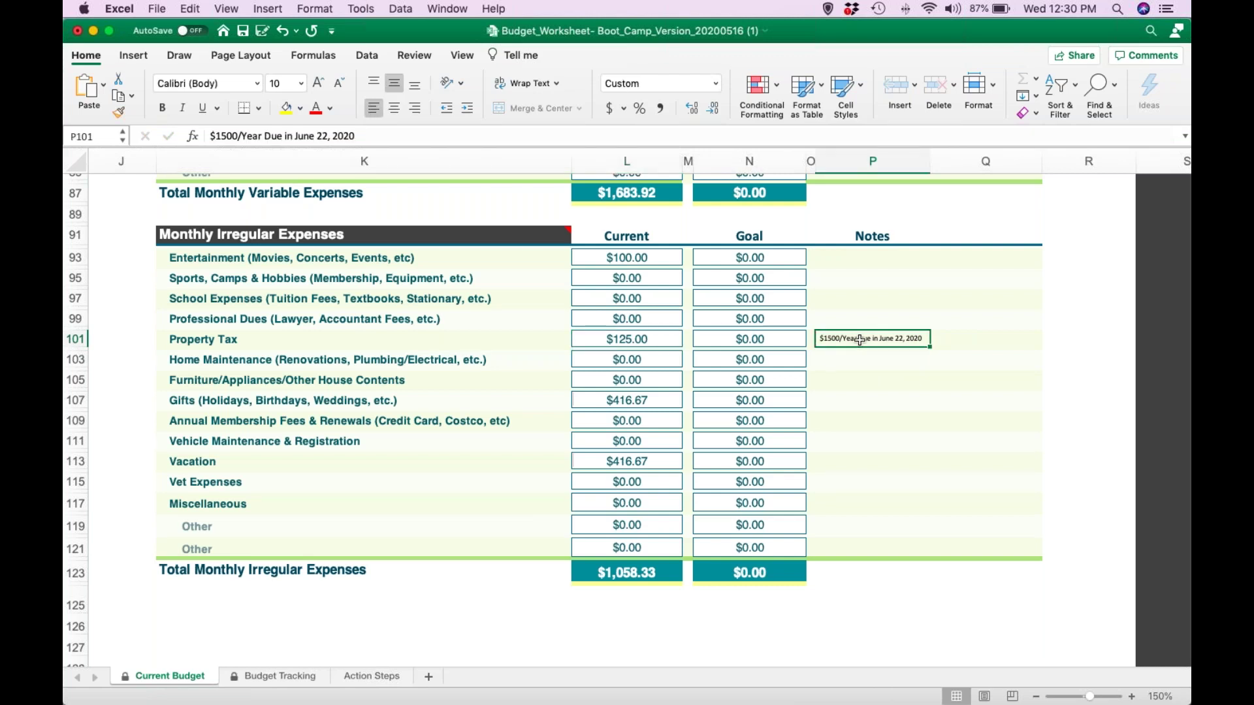
click(593, 339)
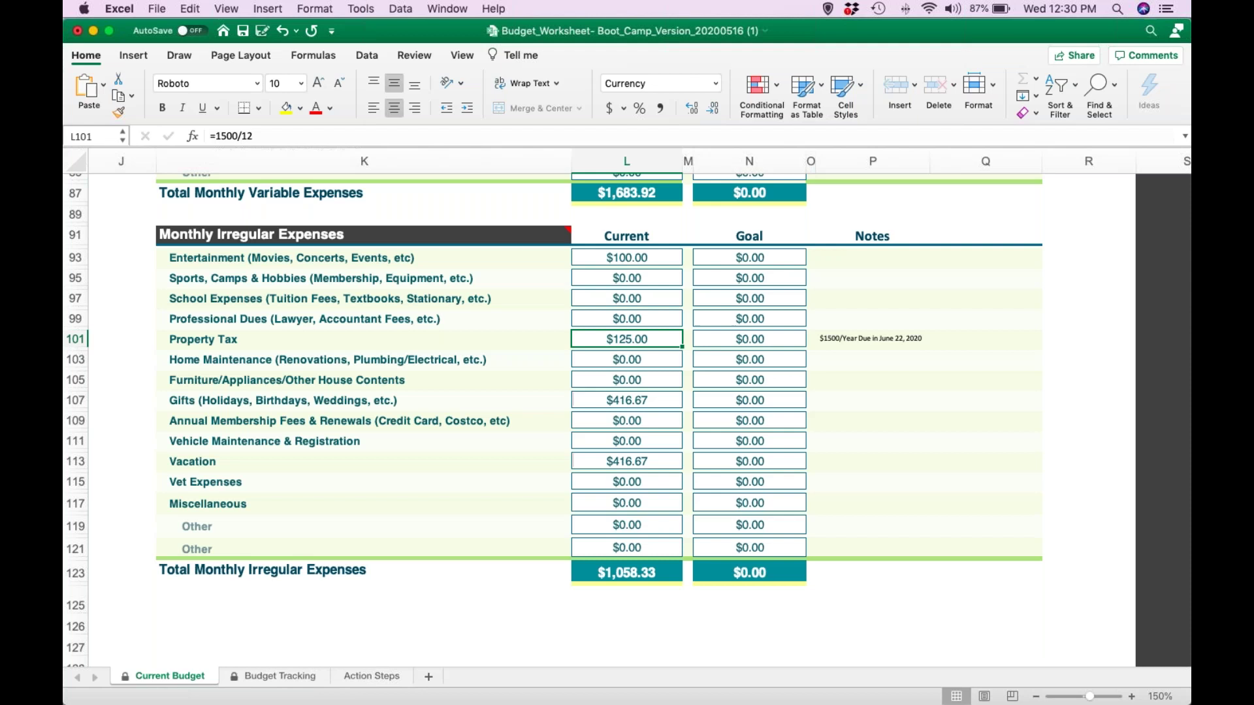
Under Monthly Income, enter goal amounts of 3450 for employment/business income and 1765 for the partner's income.
scroll(627, 418, up, 15)
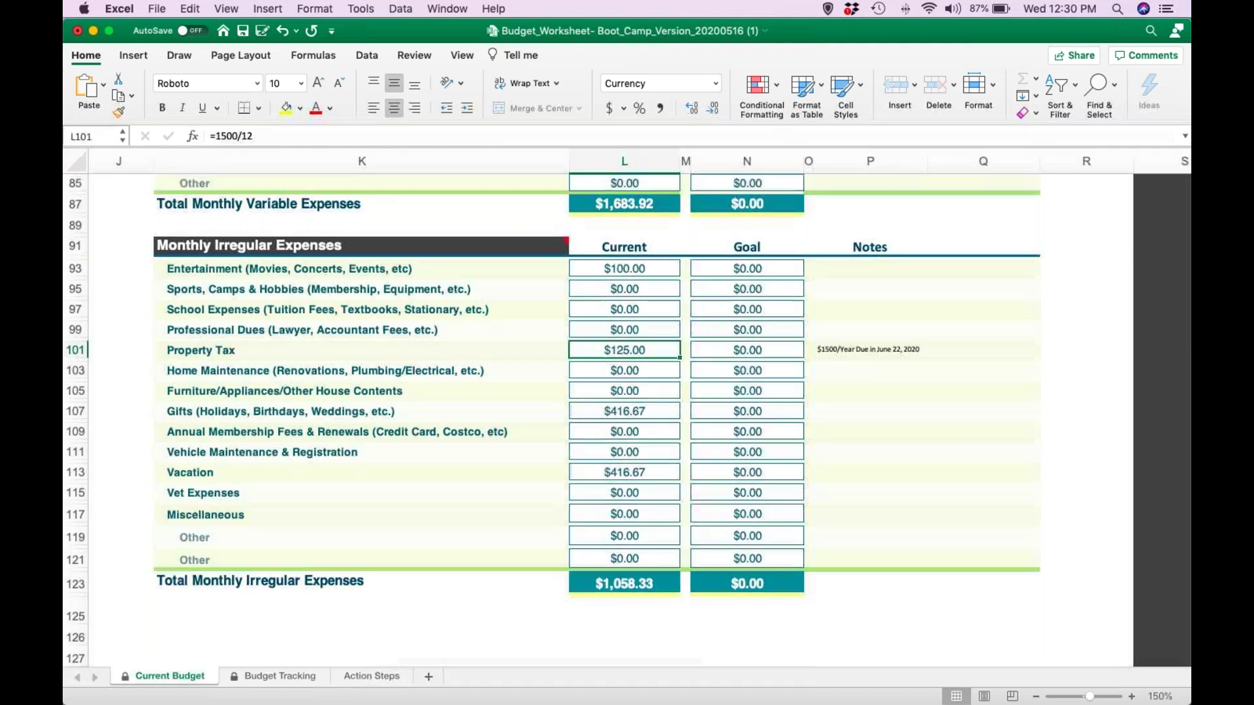
scroll(631, 501, up, 10)
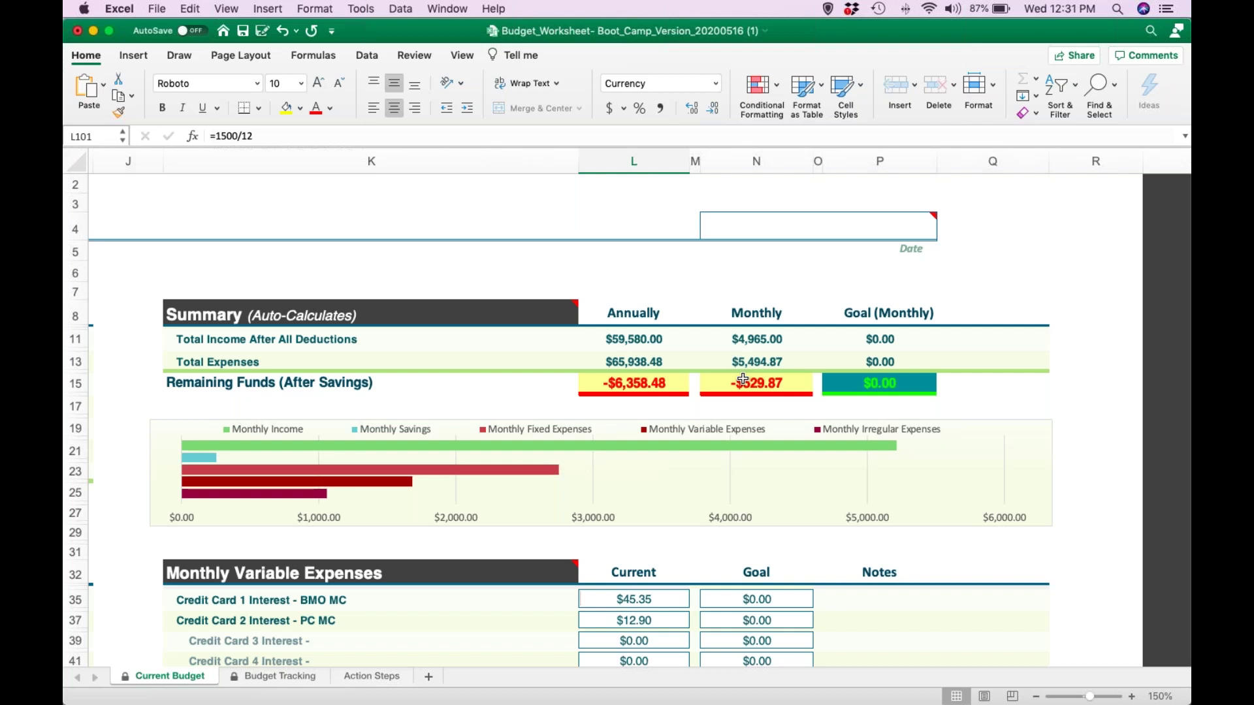
scroll(458, 381, left, 10)
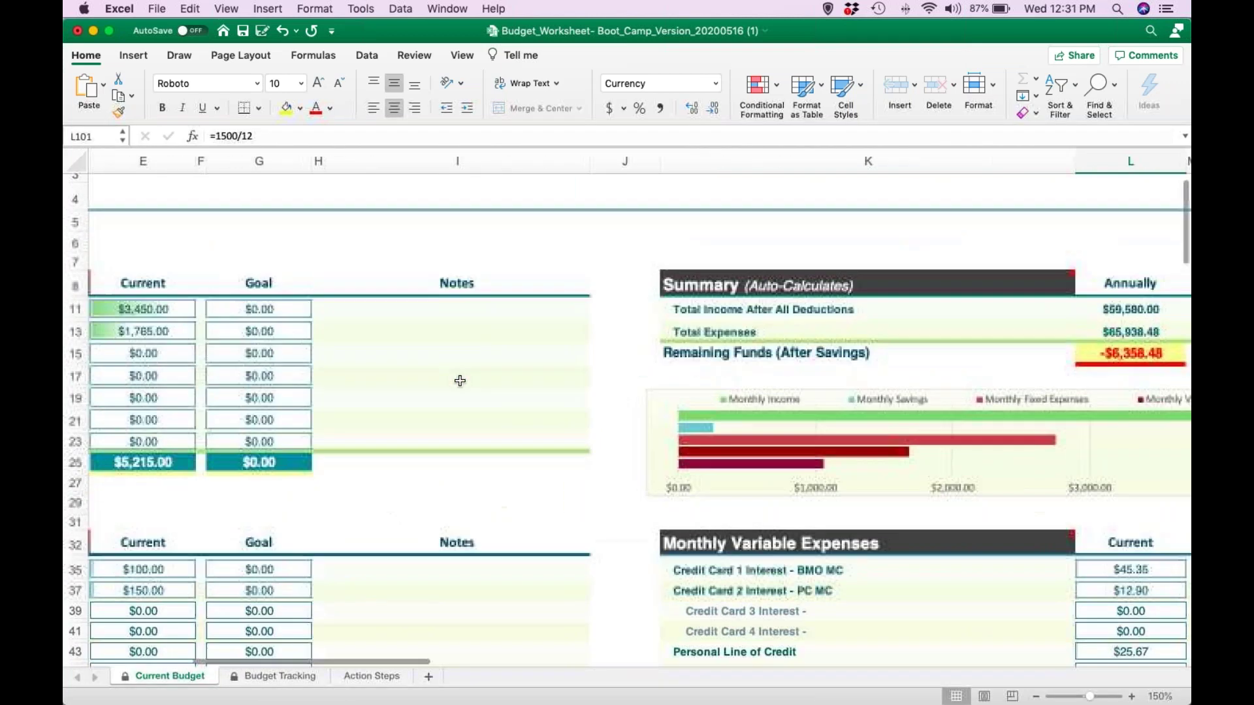
scroll(460, 380, left, 5)
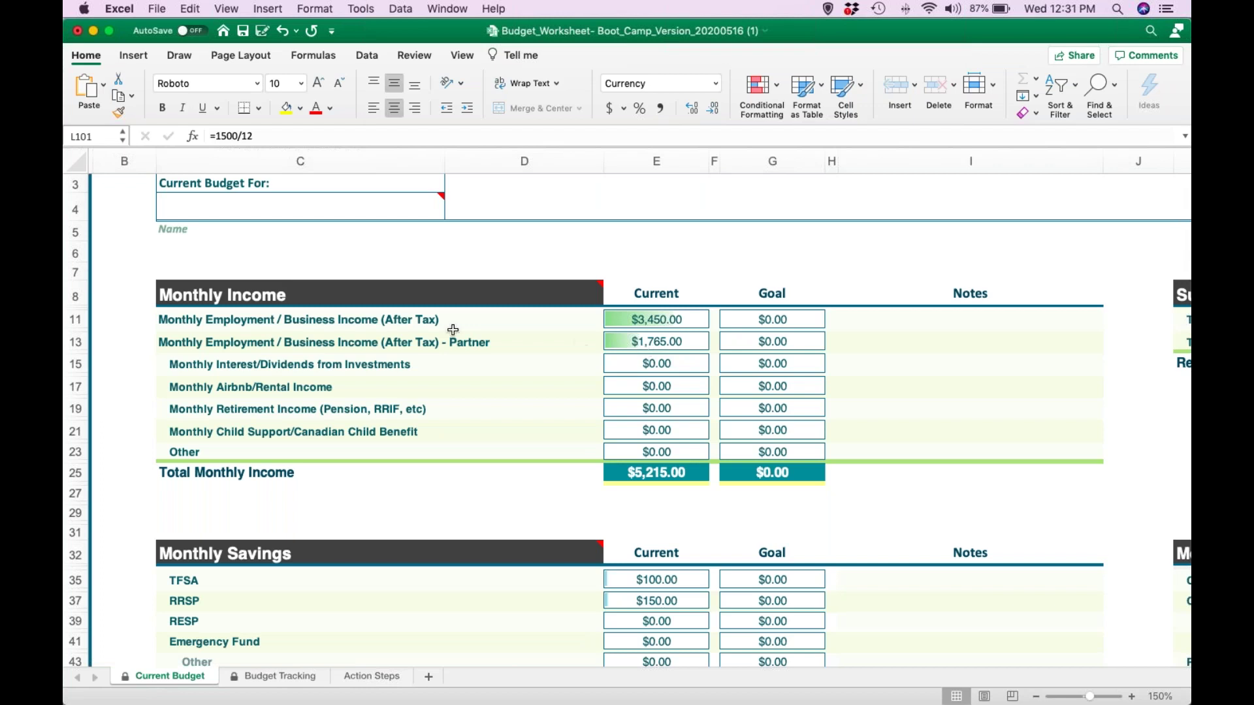
click(752, 315)
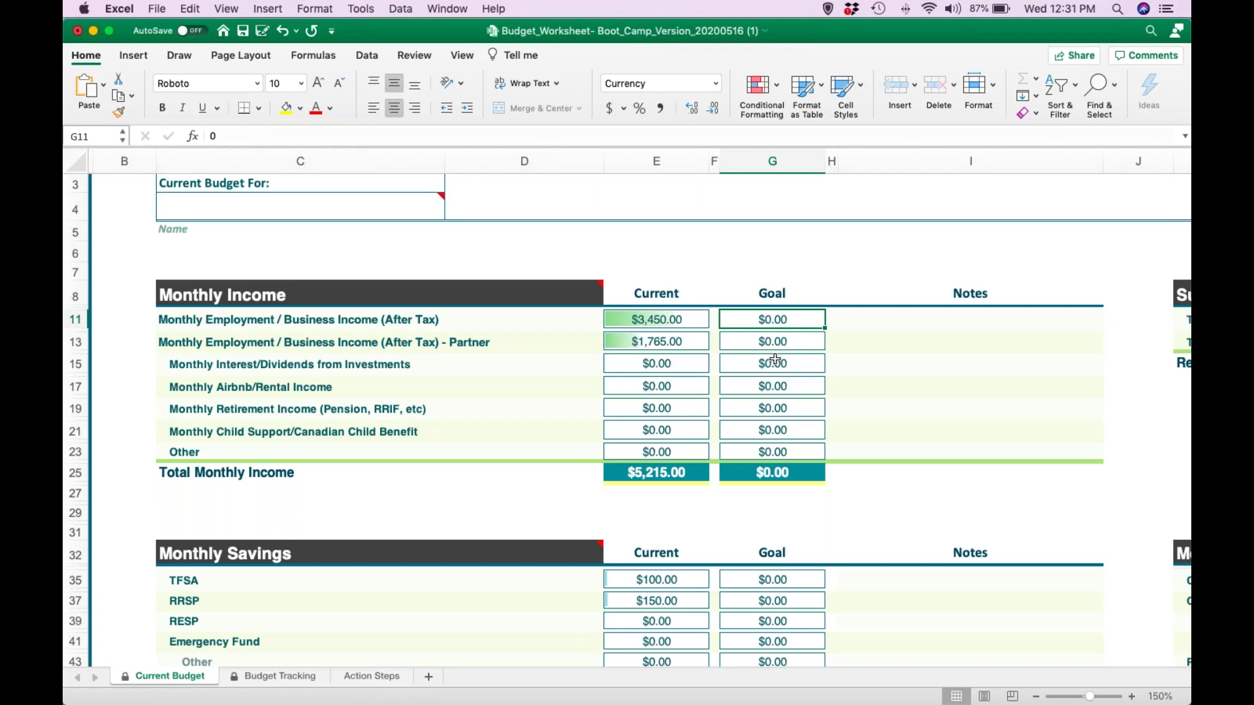
text(3450)
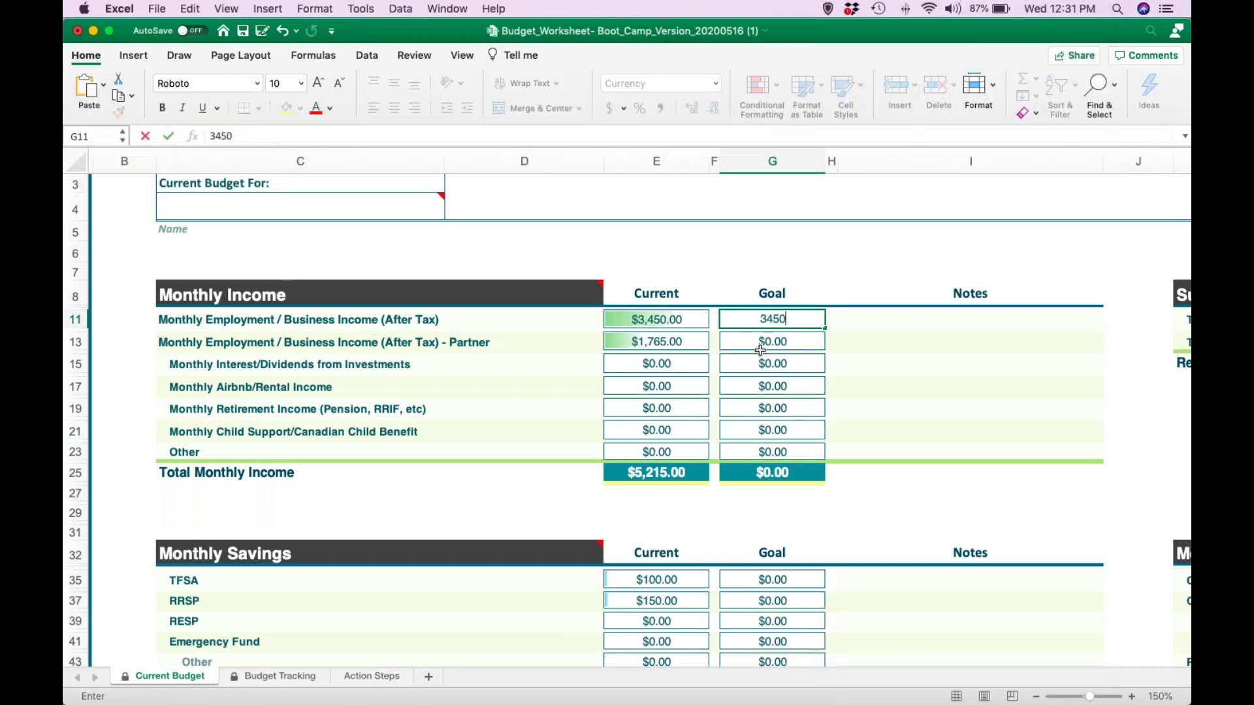
click(779, 341)
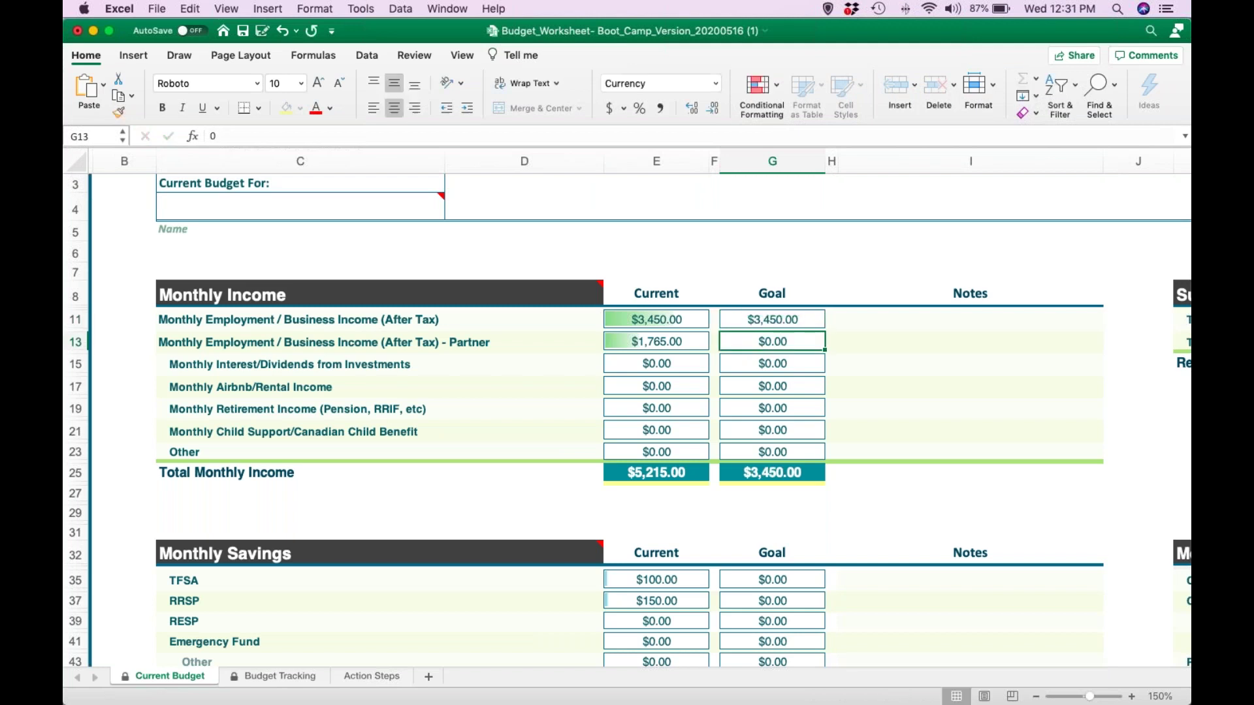
text(1765)
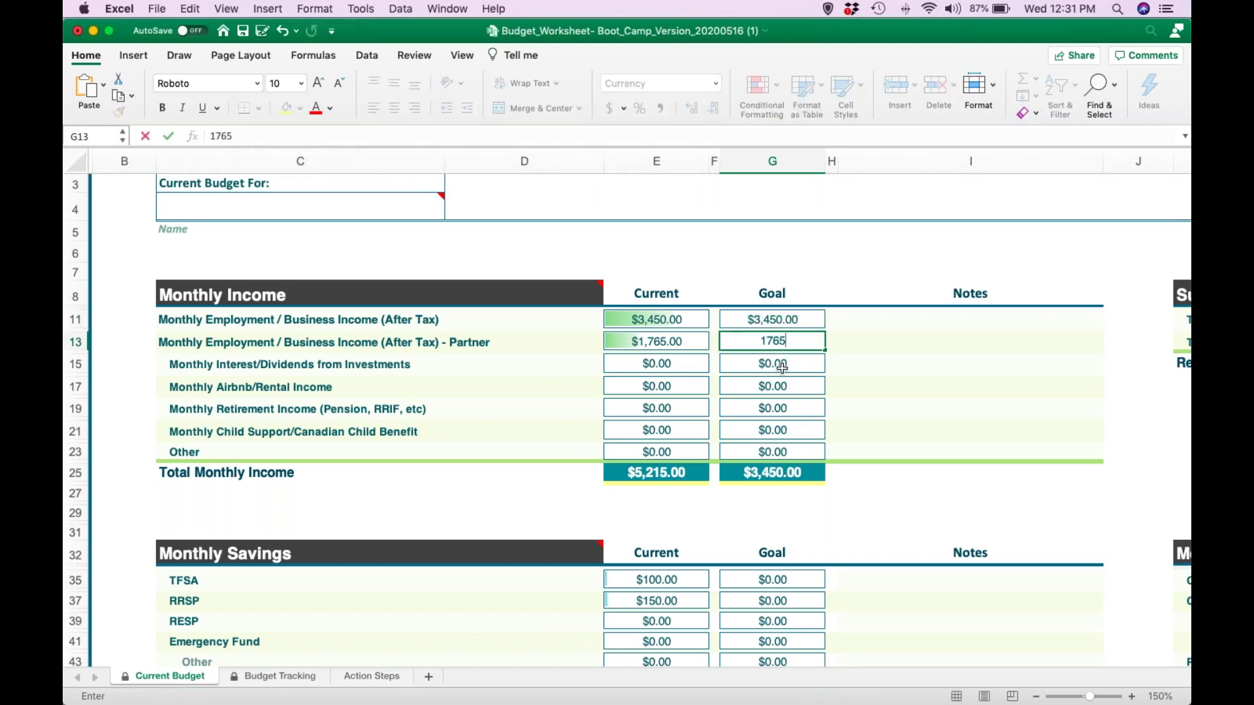
click(782, 367)
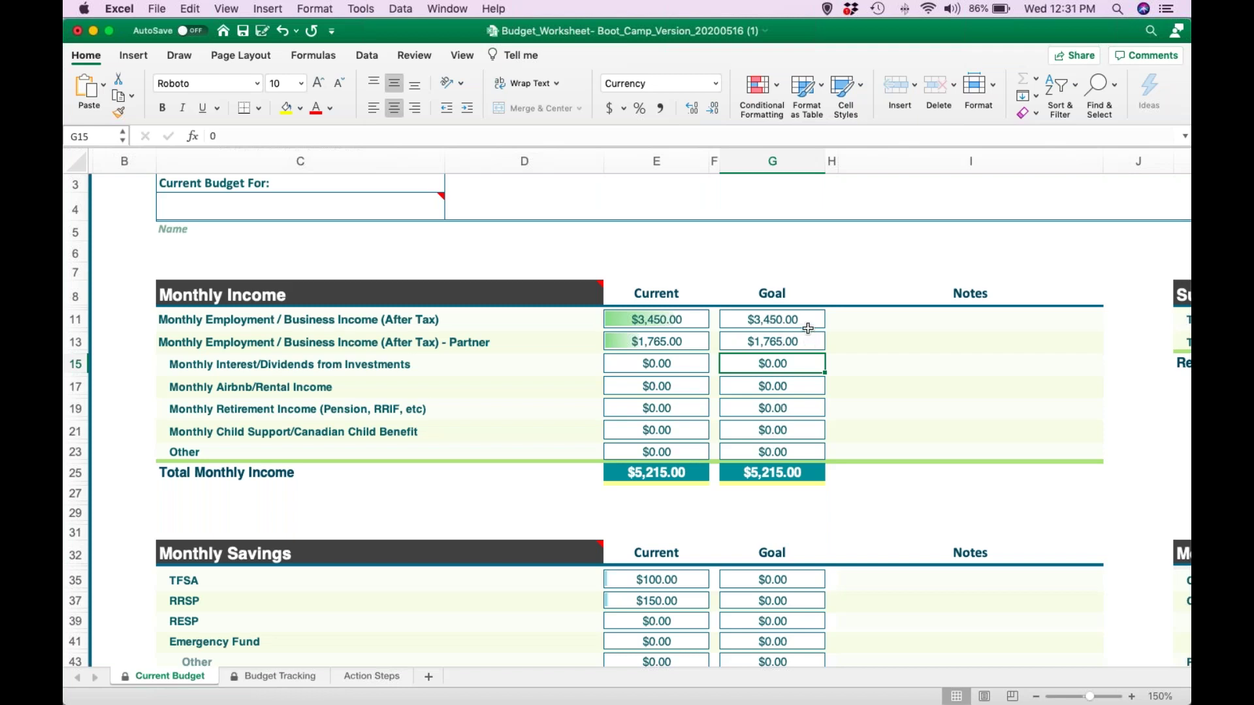
scroll(800, 403, down, 1)
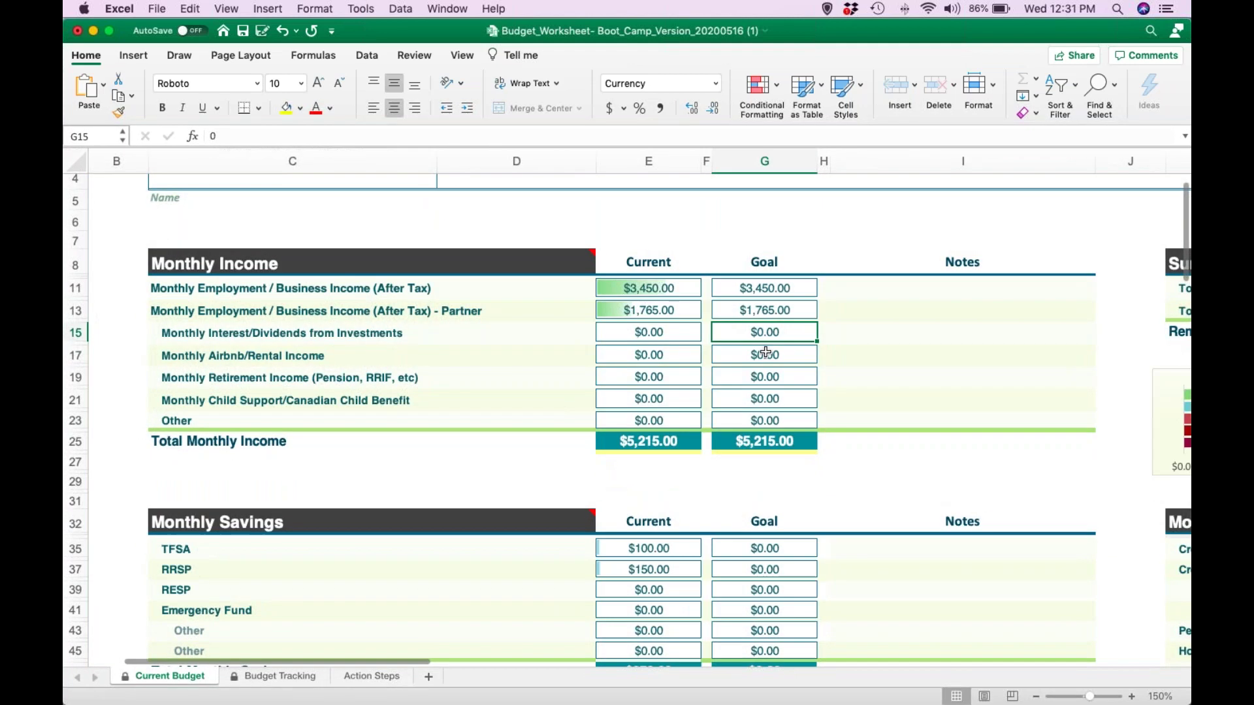
scroll(764, 356, down, 2)
scroll(763, 405, down, 3)
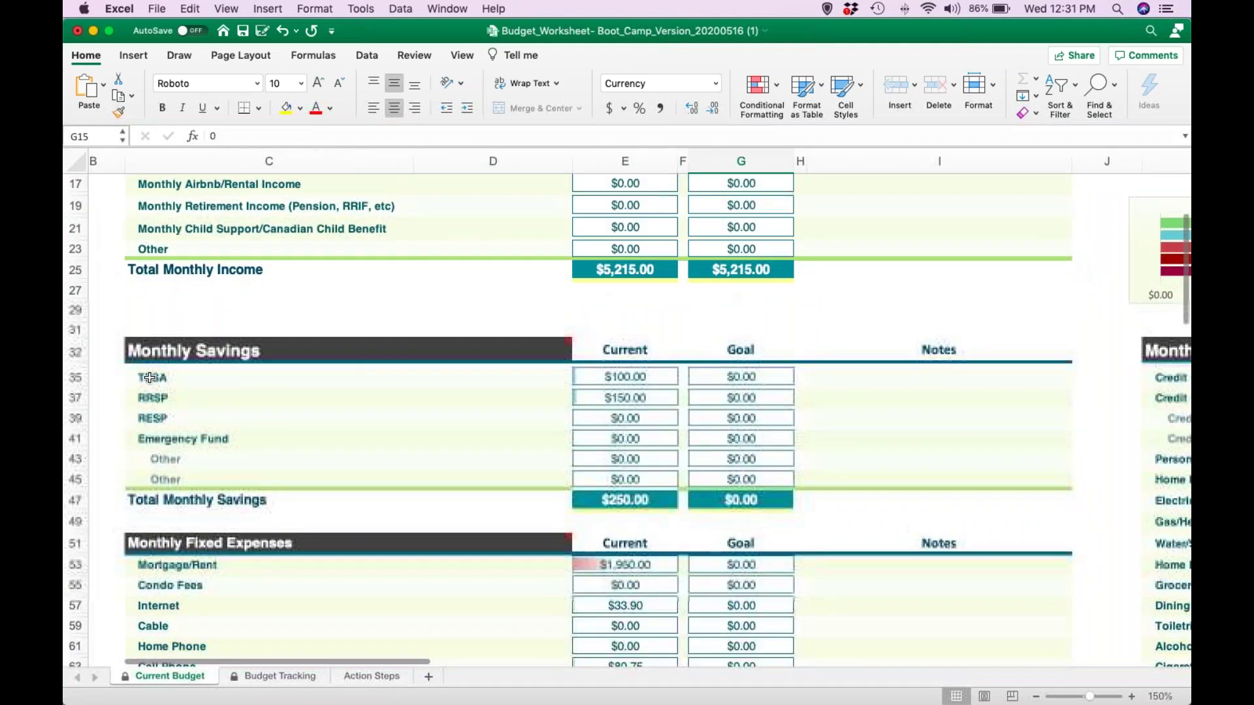
click(727, 378)
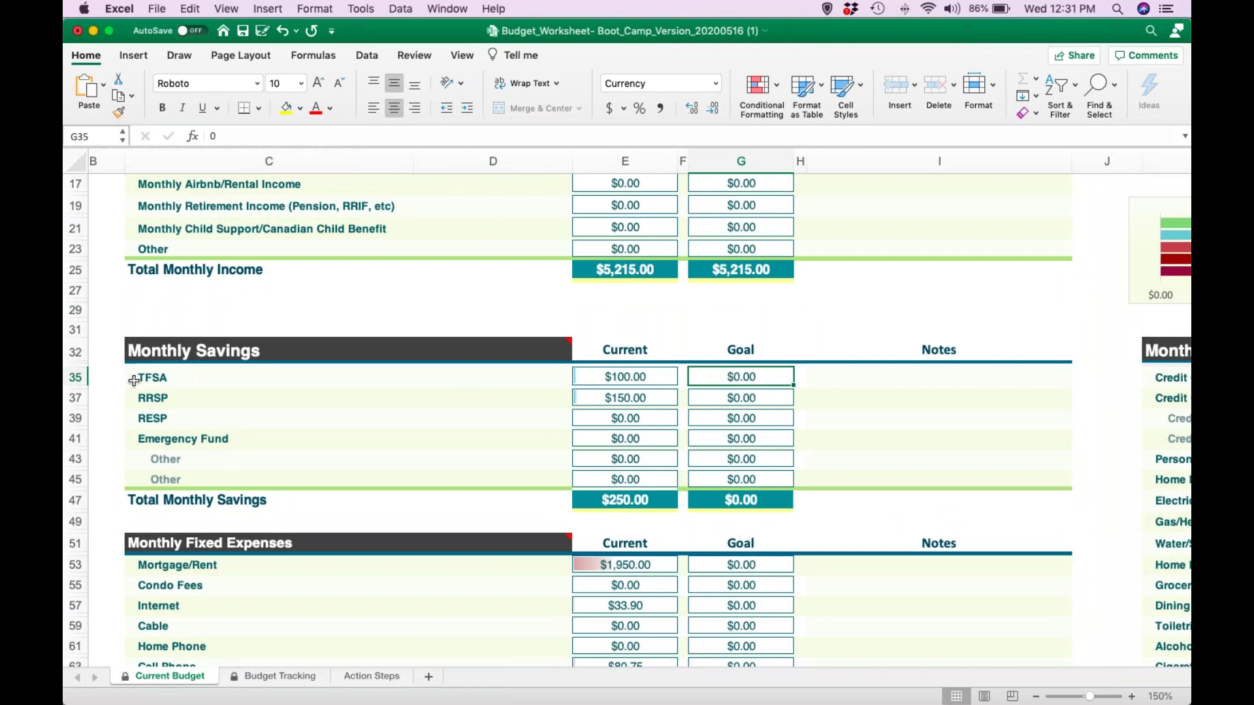
click(754, 402)
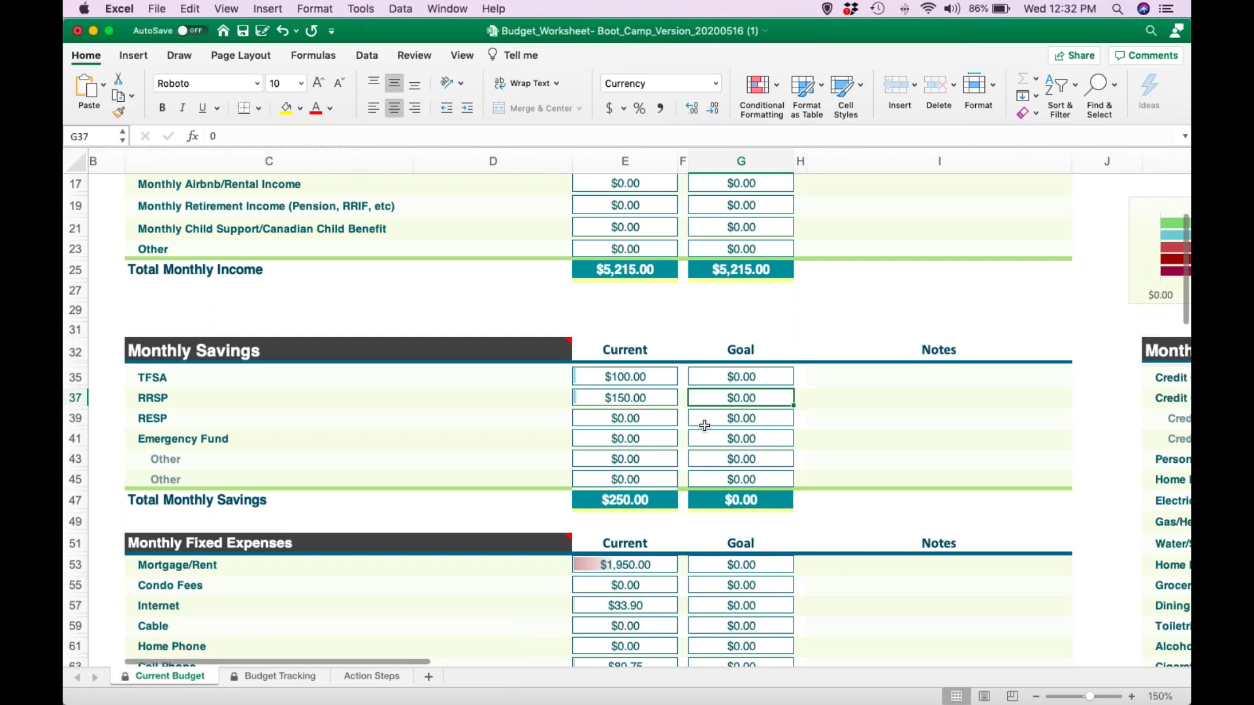
Under Monthly Fixed Expenses, set the goal amounts to 1950 for Mortgage/Rent and 33.90 for Internet.
scroll(704, 425, down, 5)
click(711, 370)
text(1950)
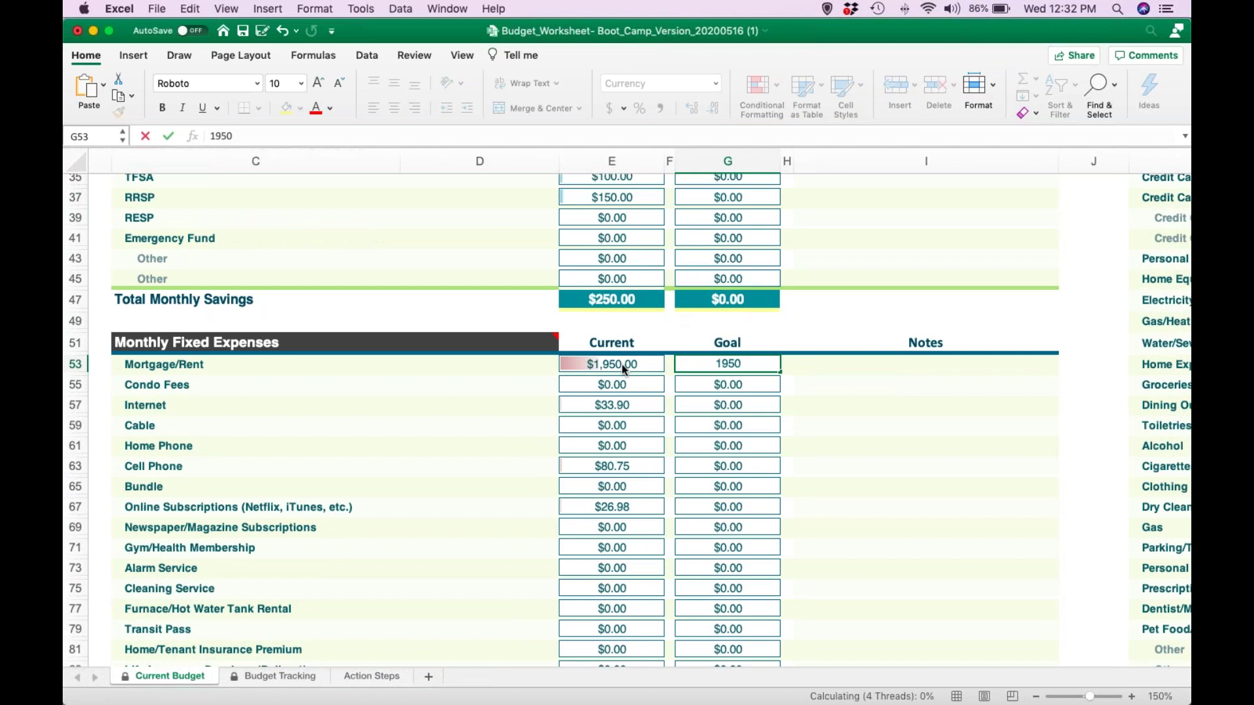
key(Return)
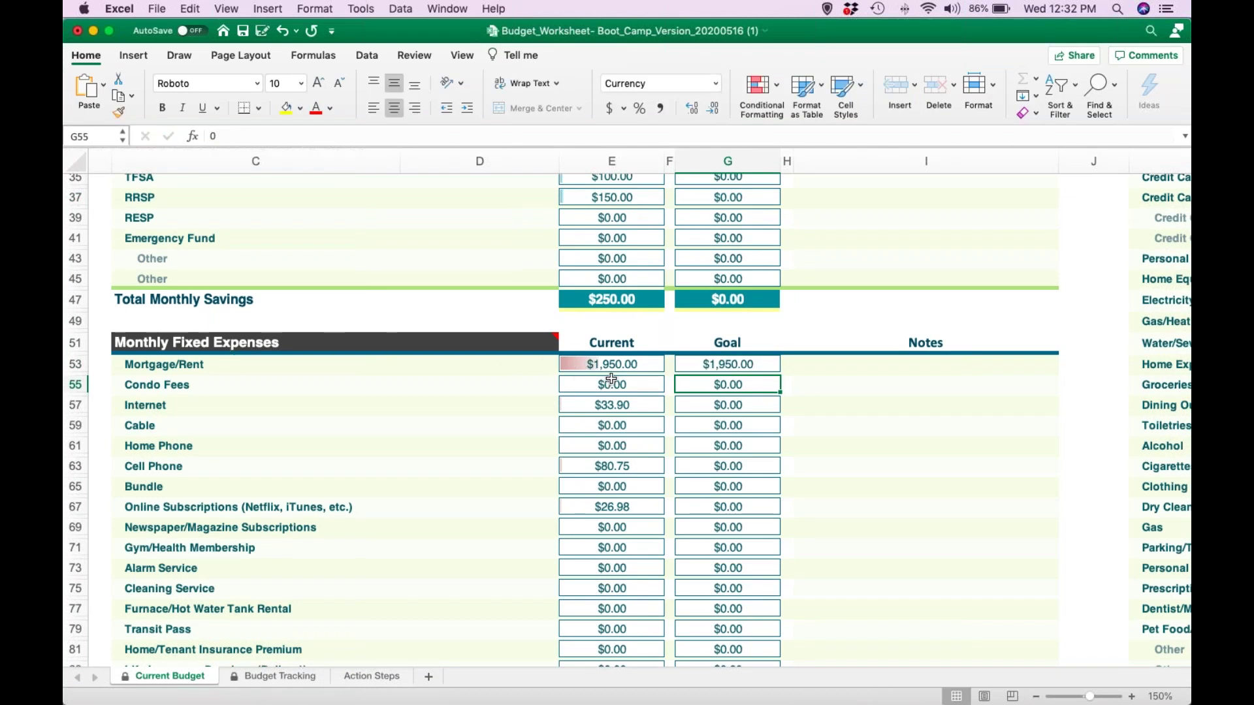
click(721, 406)
text(33.90)
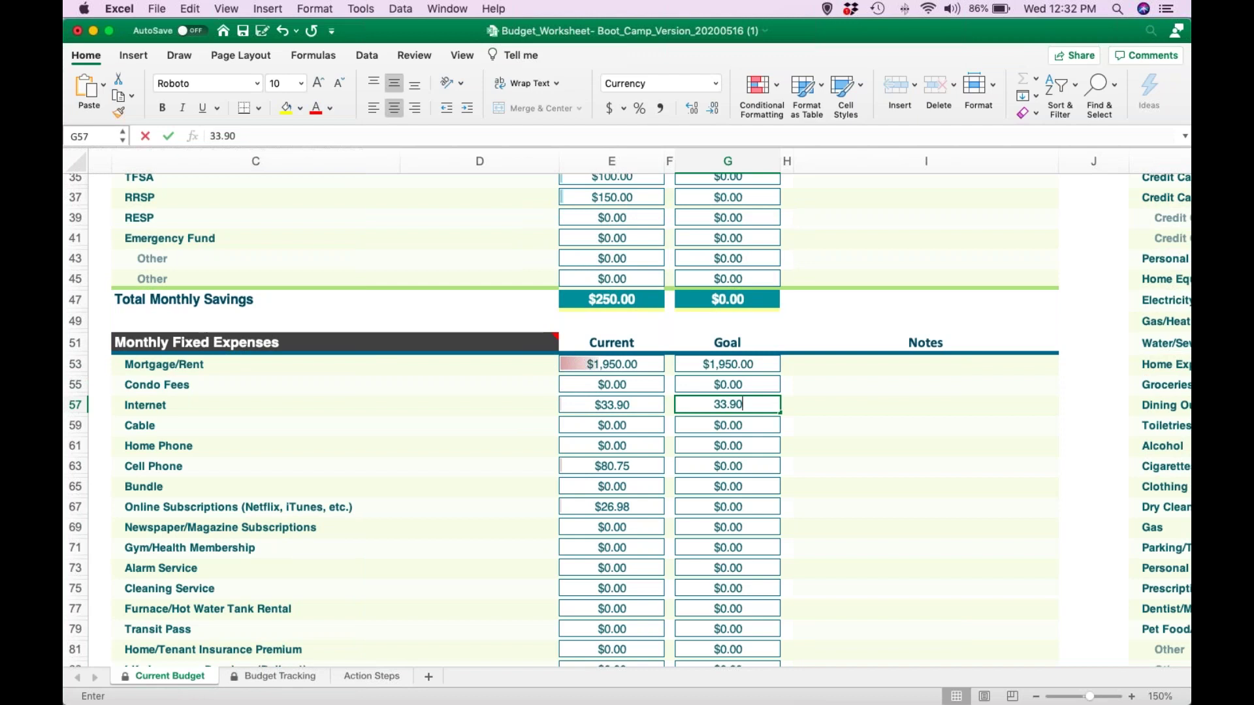
key(Return)
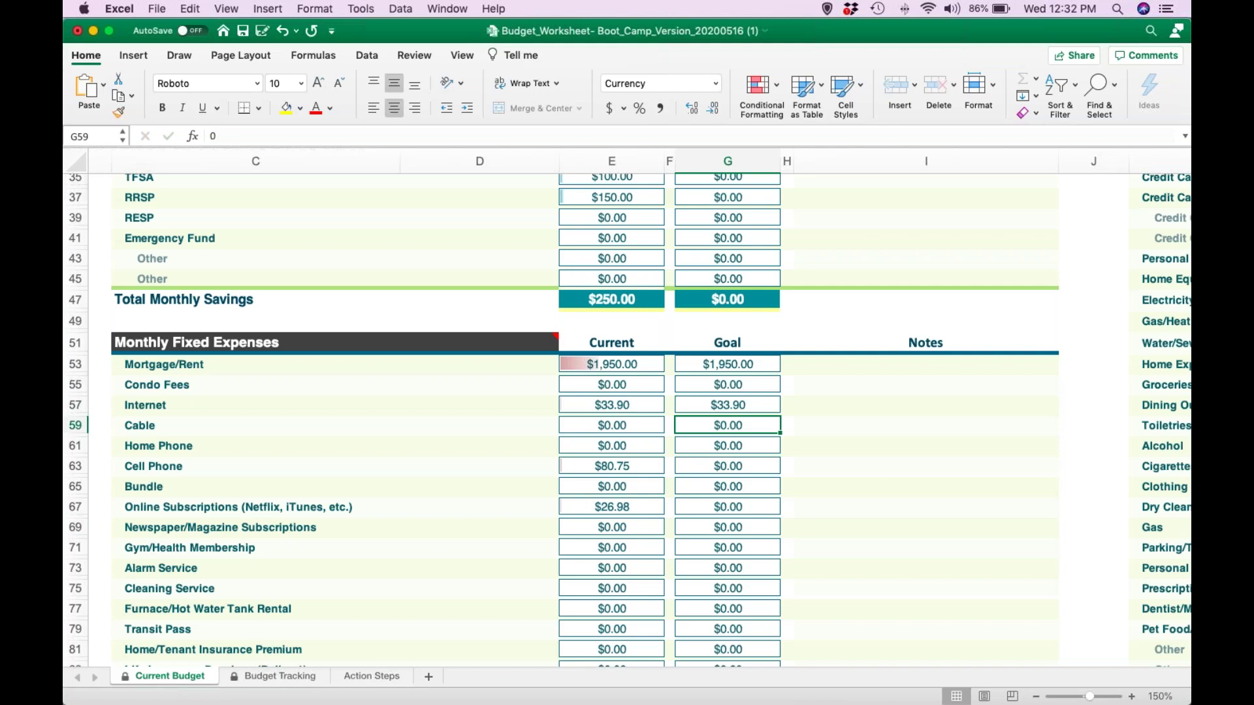
click(727, 466)
scroll(726, 409, down, 1)
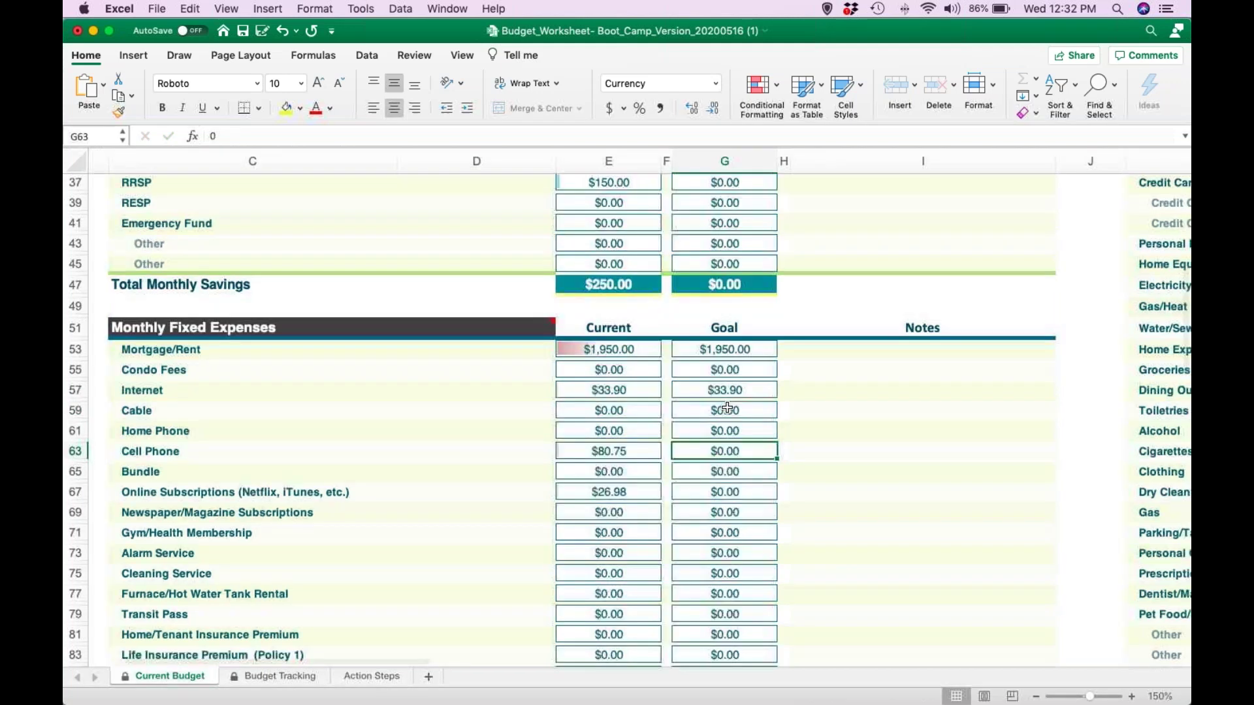
scroll(728, 409, down, 1)
key(F2)
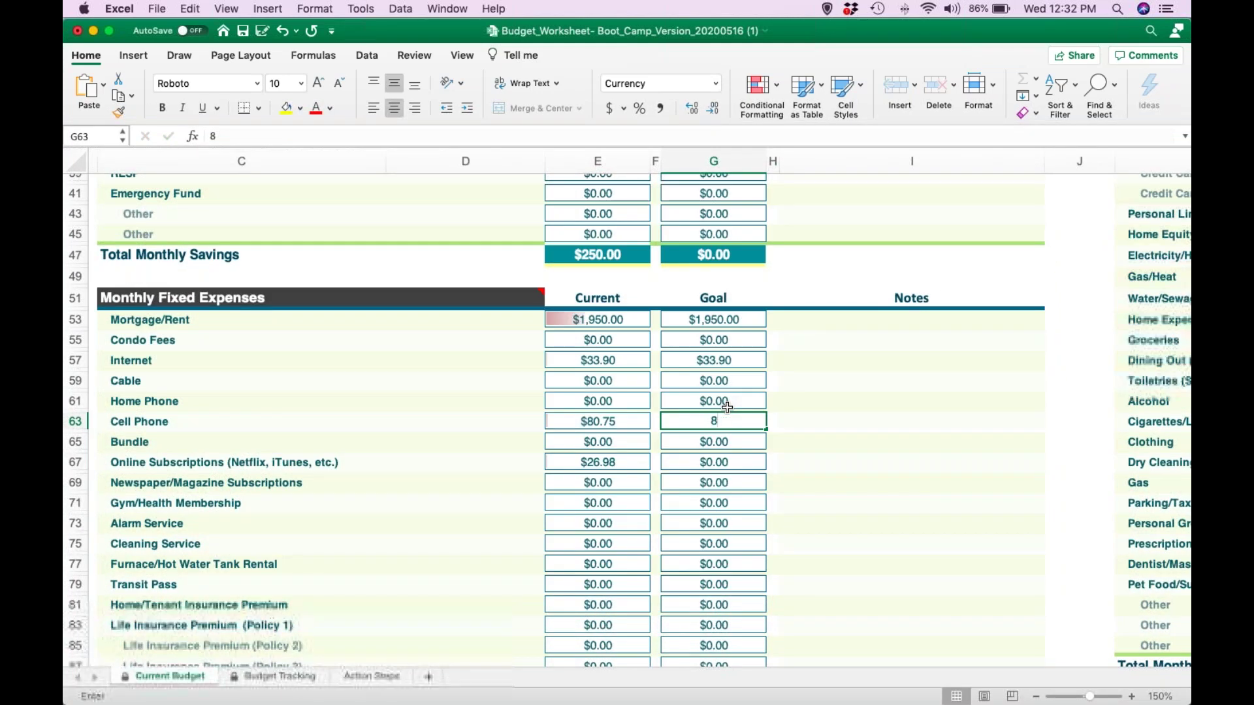
text(80.7)
key(BackSpace)
key(BackSpace)
key(BackSpace)
key(BackSpace)
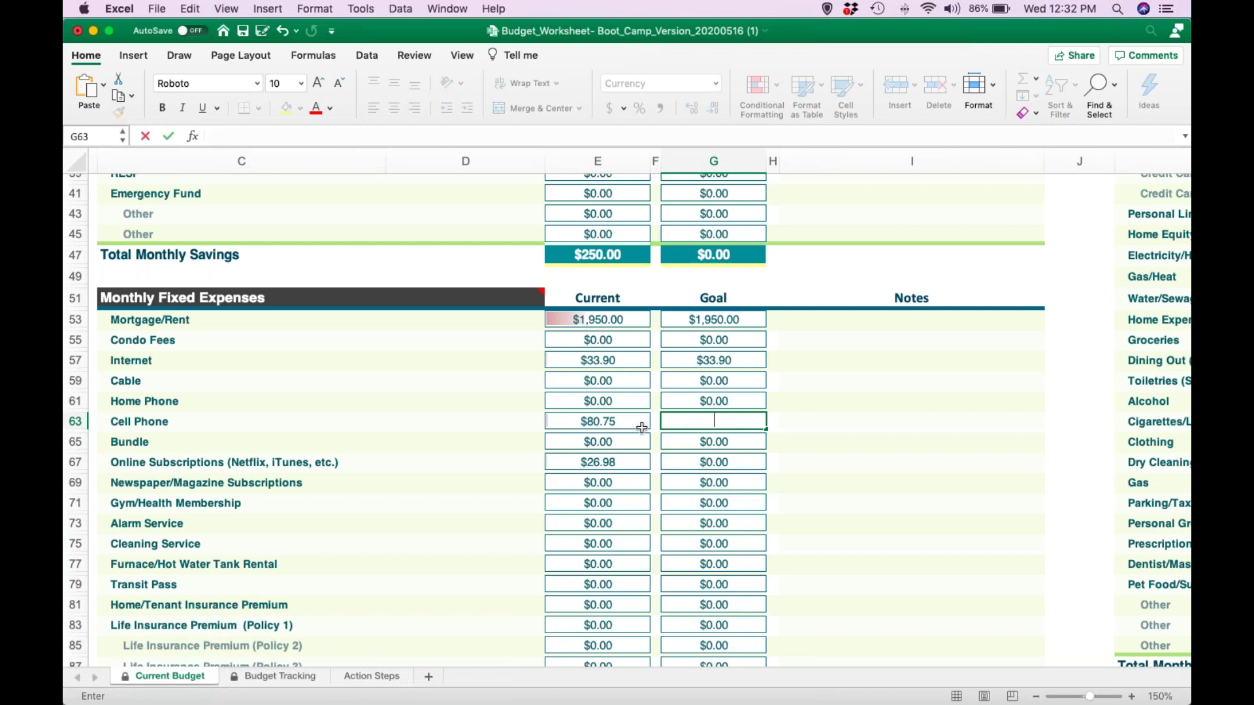
click(627, 424)
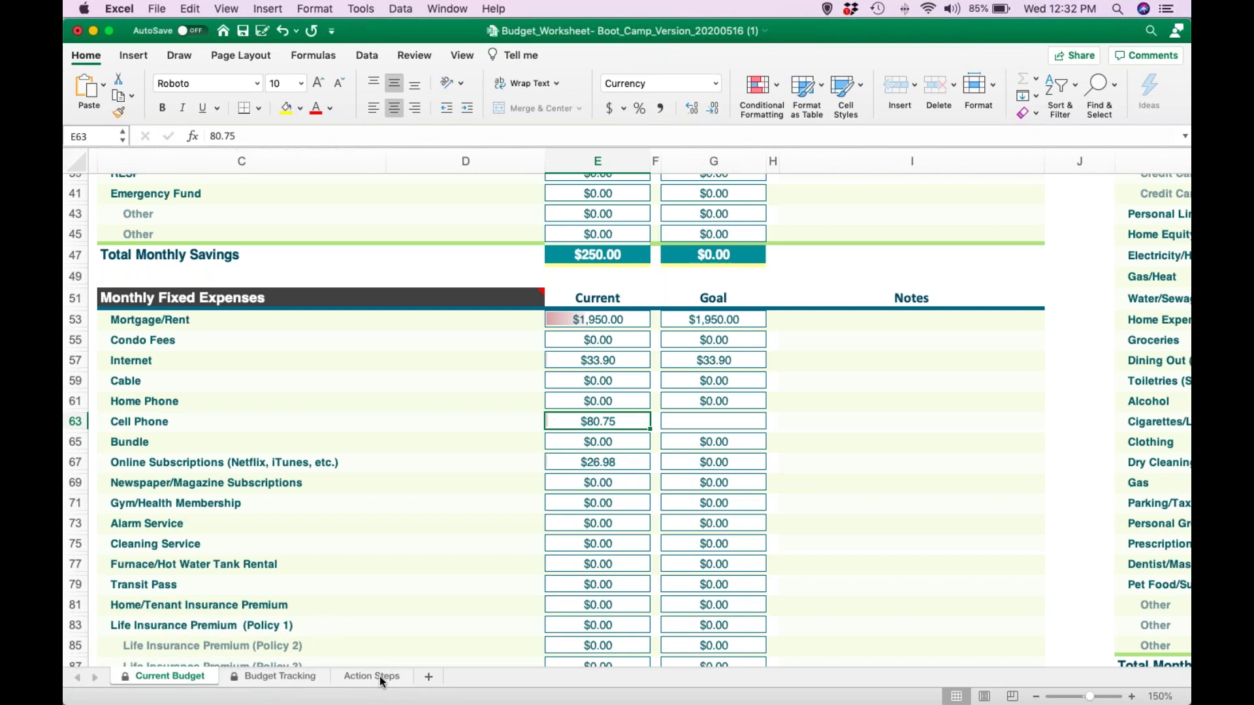
On the Action Steps sheet, add "Call different providers for Cell Phone" as the second action.
click(370, 677)
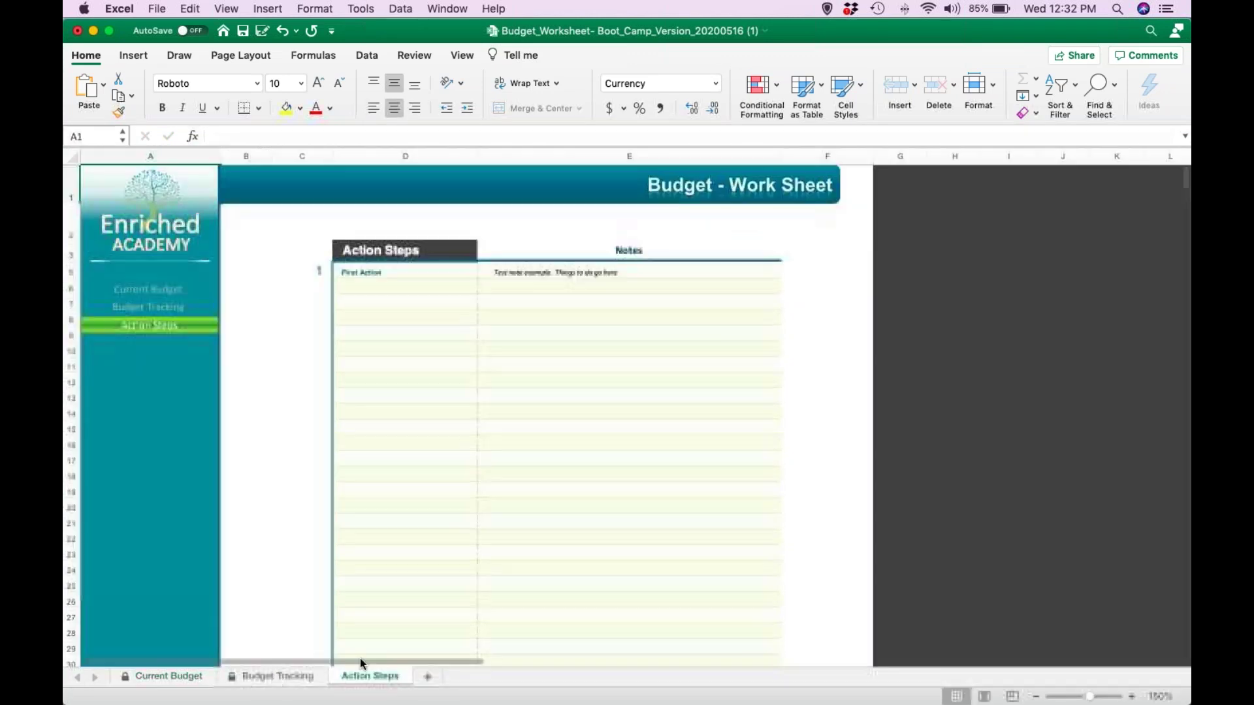
click(419, 286)
text(Call differ)
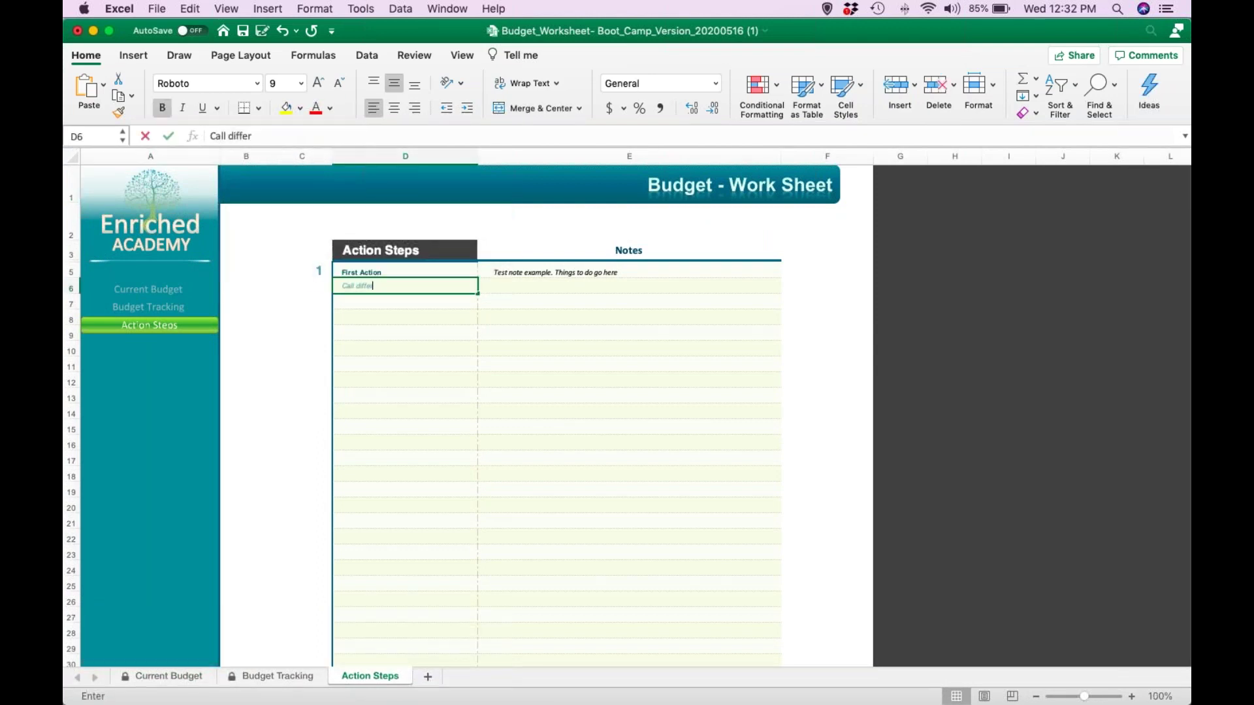
text(ent providers )
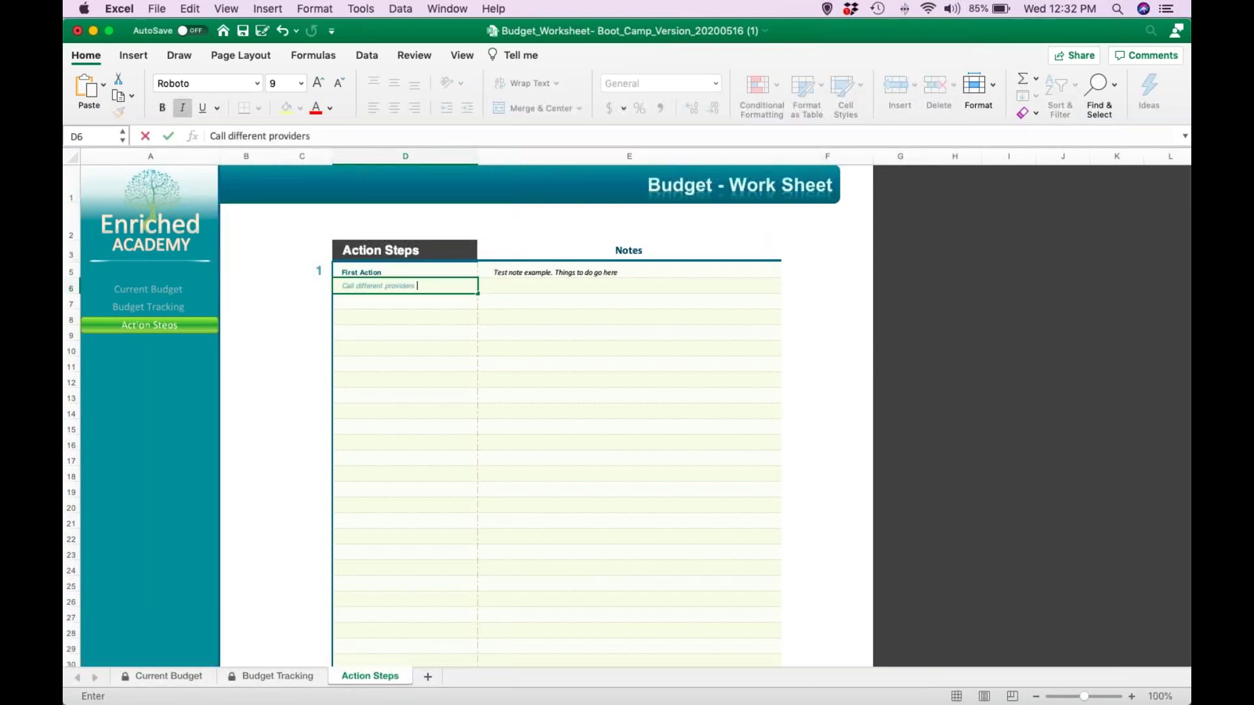
text(for Cell Phone)
click(451, 300)
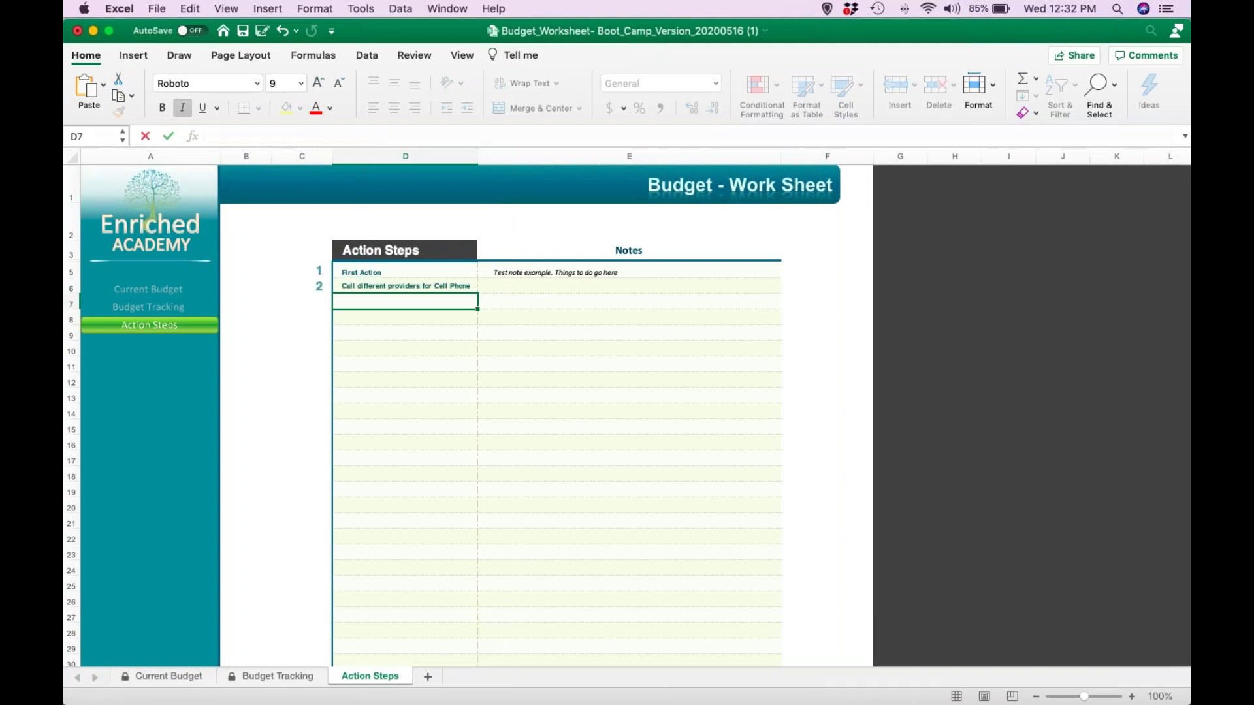
On the Current Budget sheet, set the Cell Phone goal amount to 60 under Monthly Fixed Expenses.
click(166, 677)
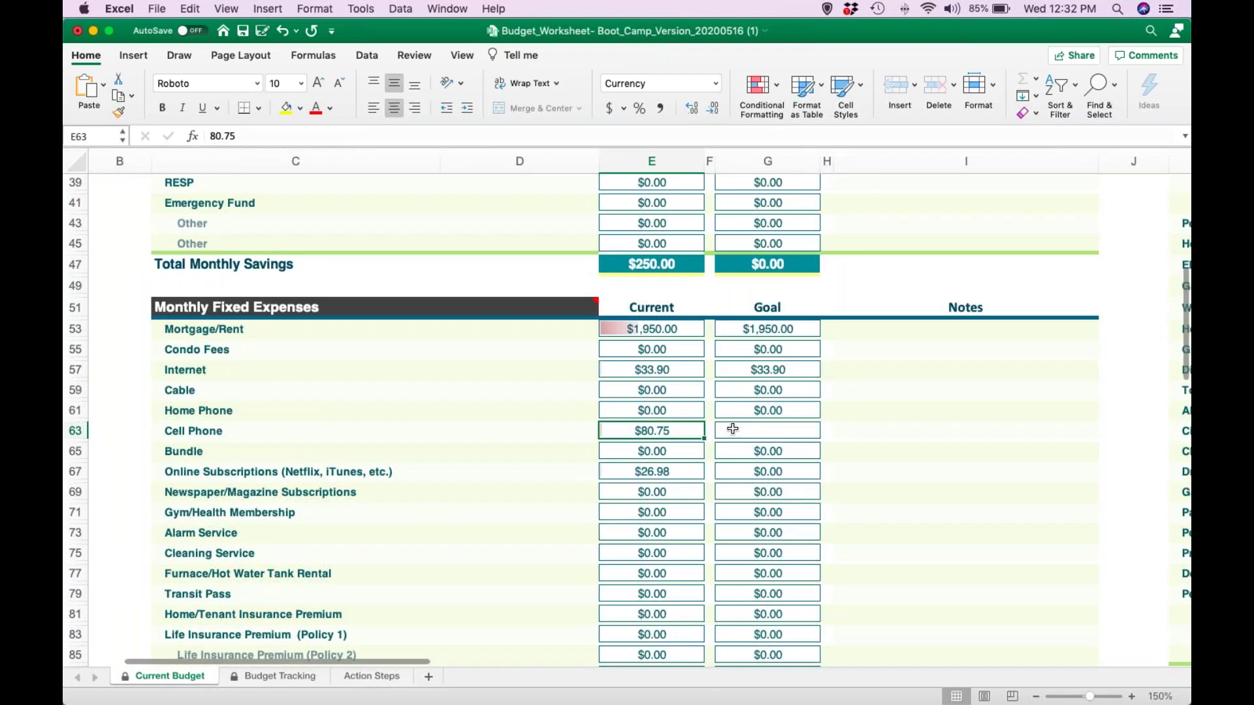
click(733, 429)
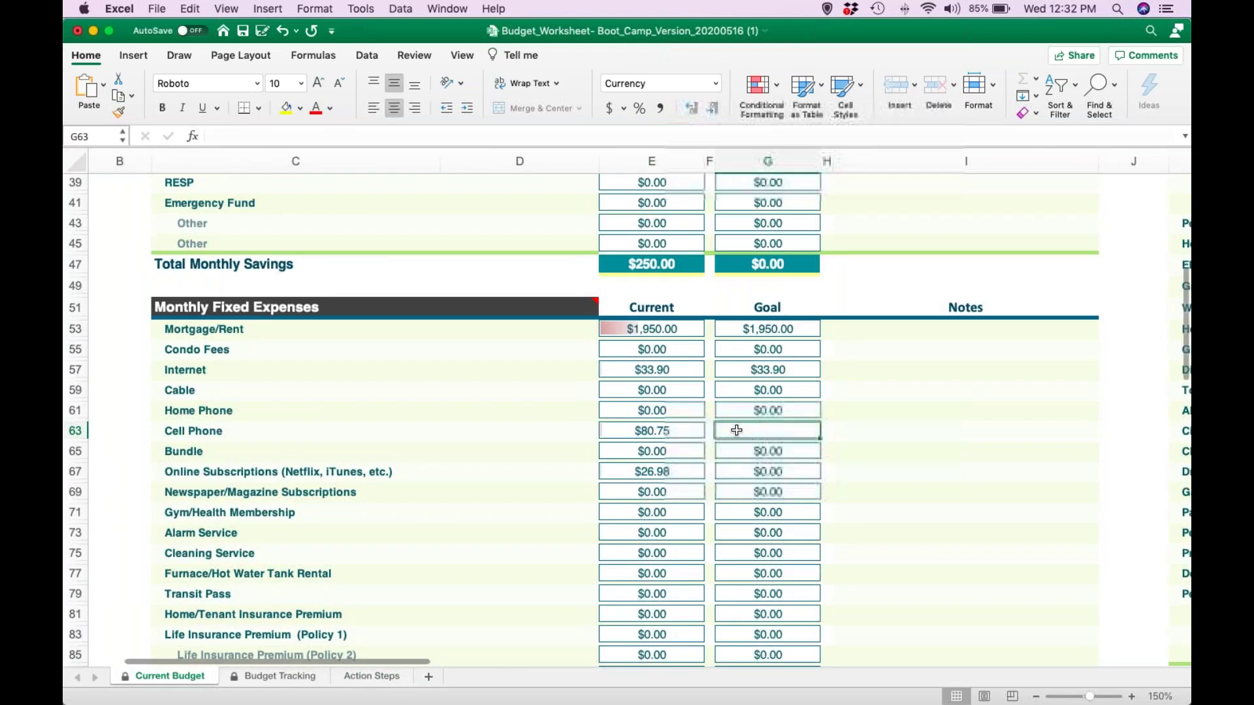
text(60)
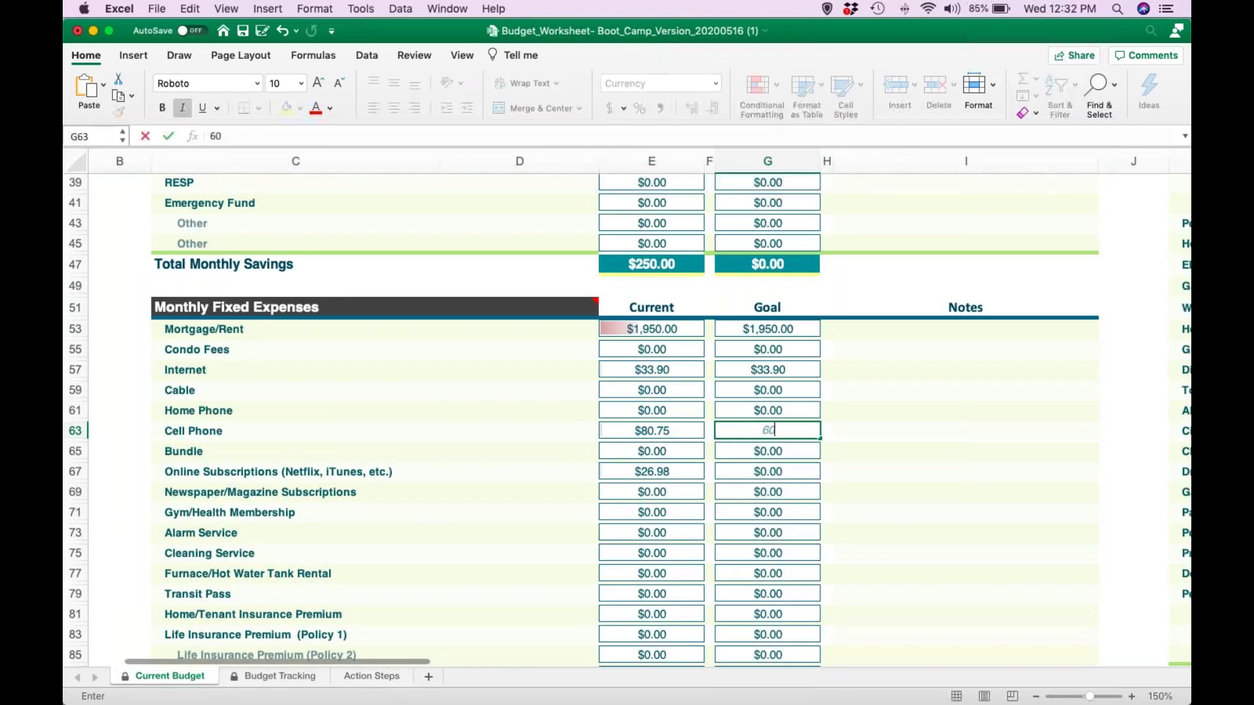
click(765, 447)
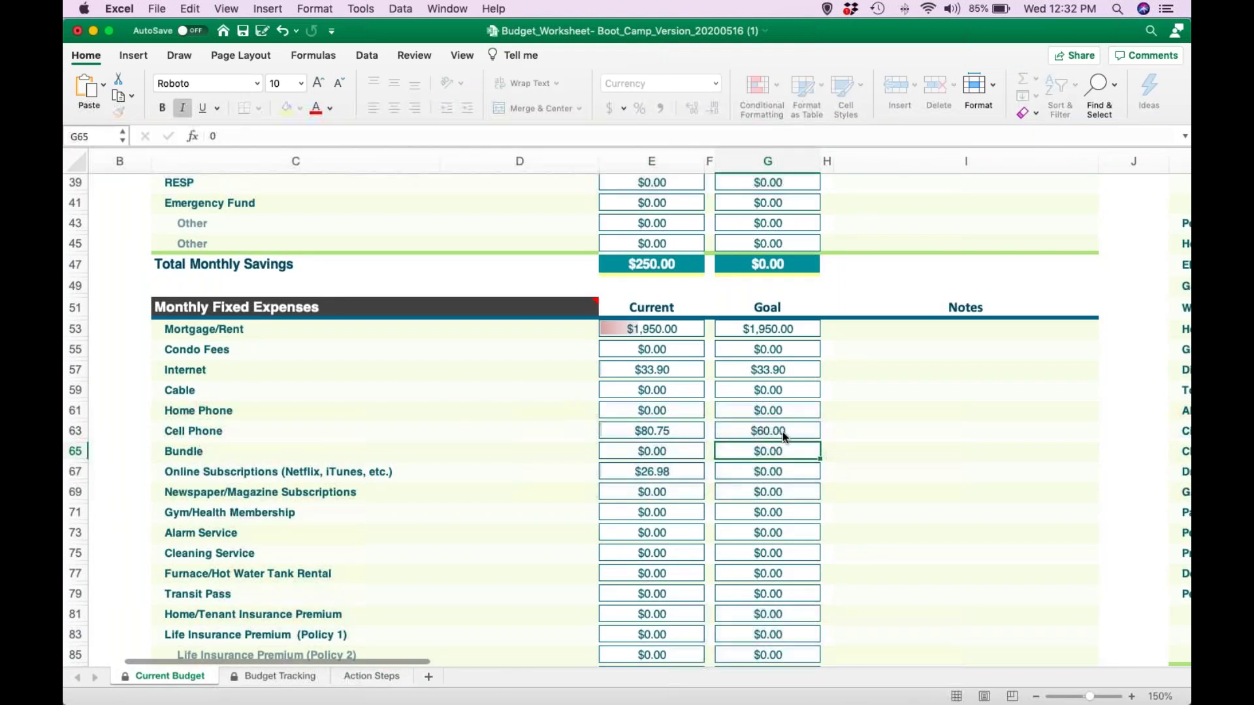
Under Monthly Fixed Expenses, set the goal amount for Online Subscriptions (Netflix, iTunes, etc.) to 13.99.
scroll(783, 432, down, 2)
key(Down)
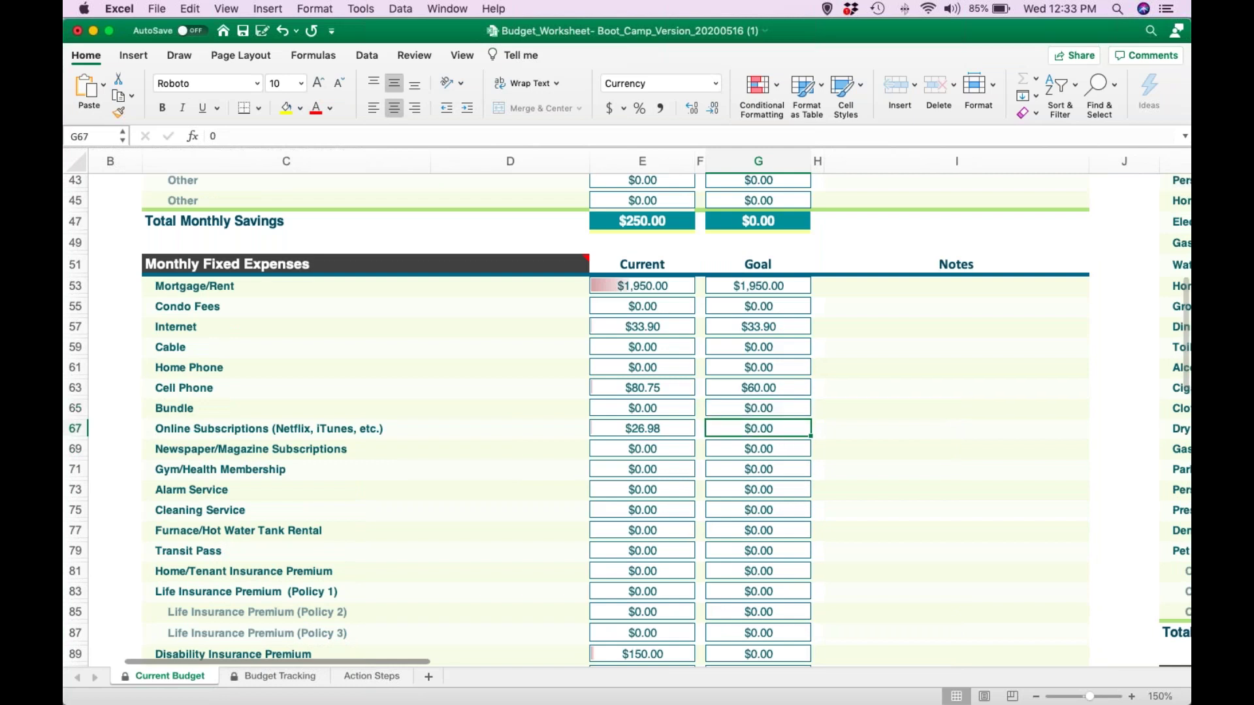
text(=)
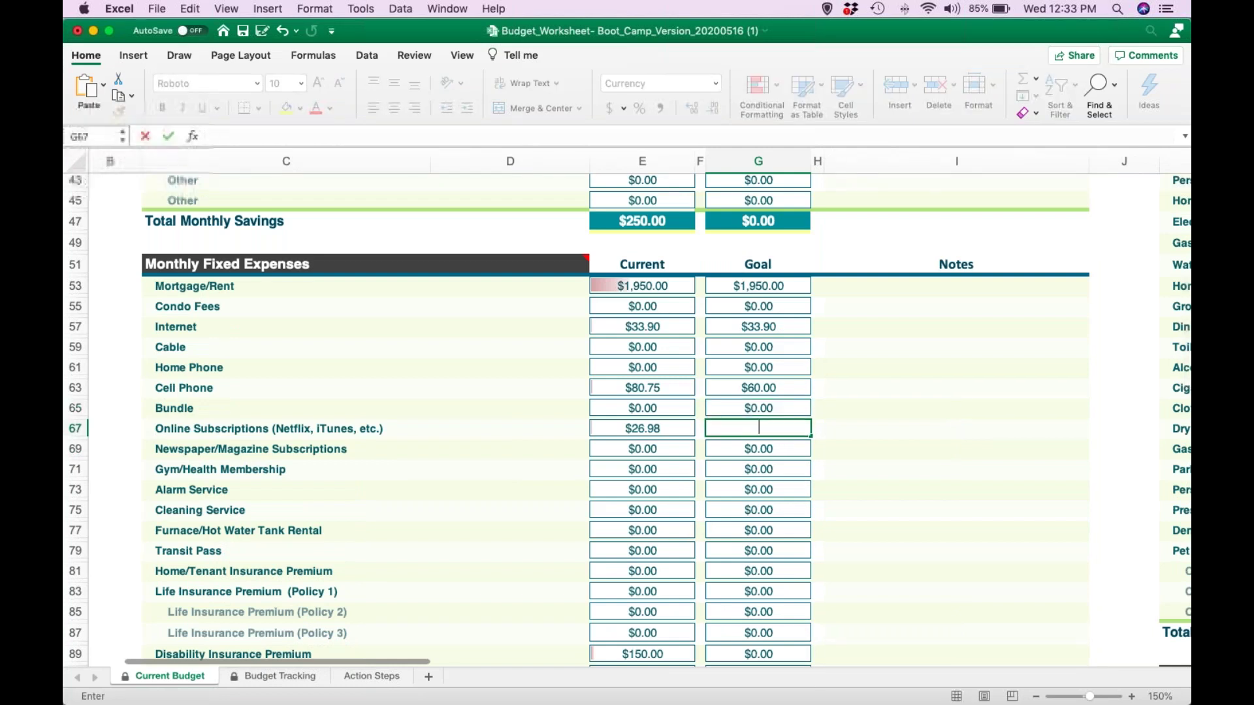
key(BackSpace)
text(13.99)
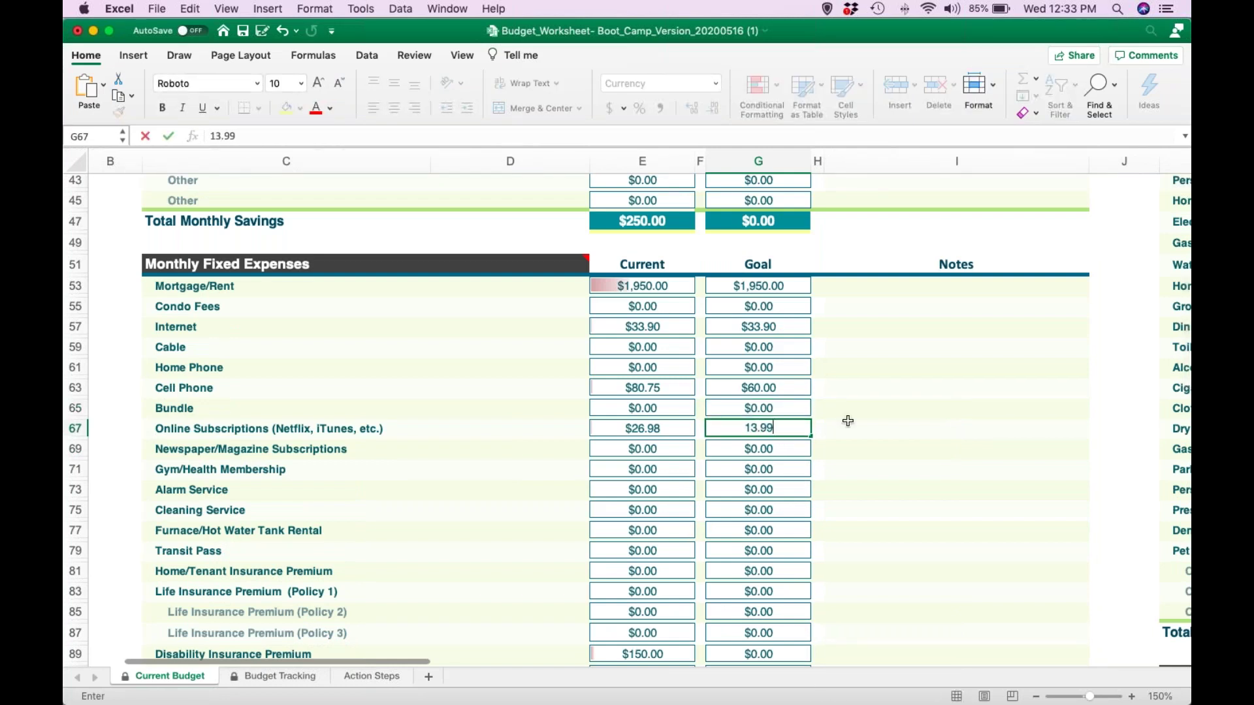
key(Return)
Set the Disability Insurance Premium goal to 150 and check the goal cells for Loan to a Friend and Bank Fees.
scroll(809, 440, down, 3)
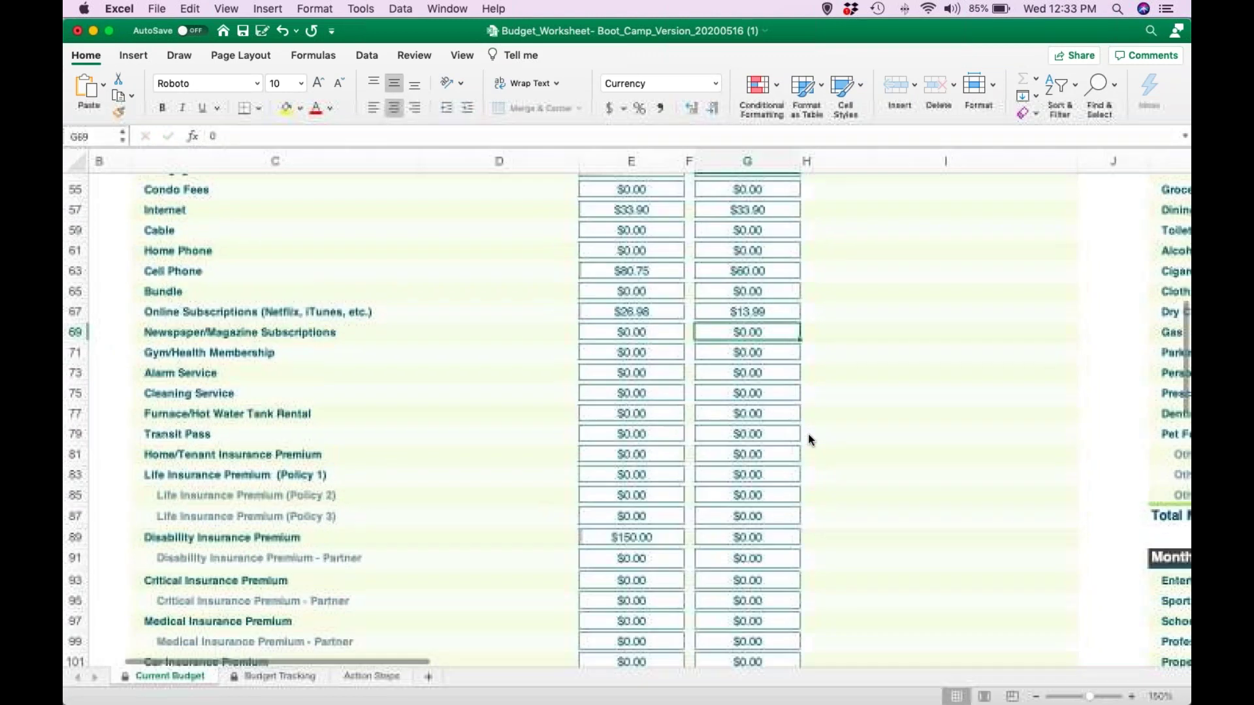
click(737, 467)
text(150)
key(Return)
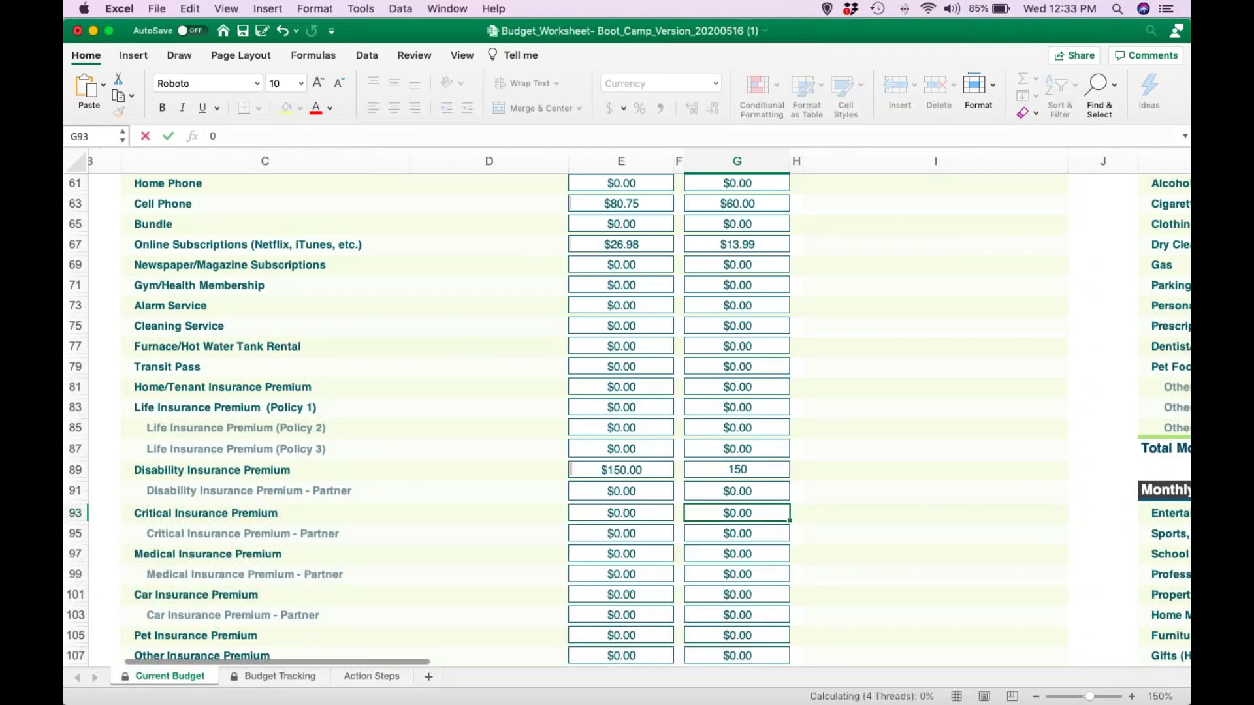
scroll(712, 431, down, 5)
click(712, 430)
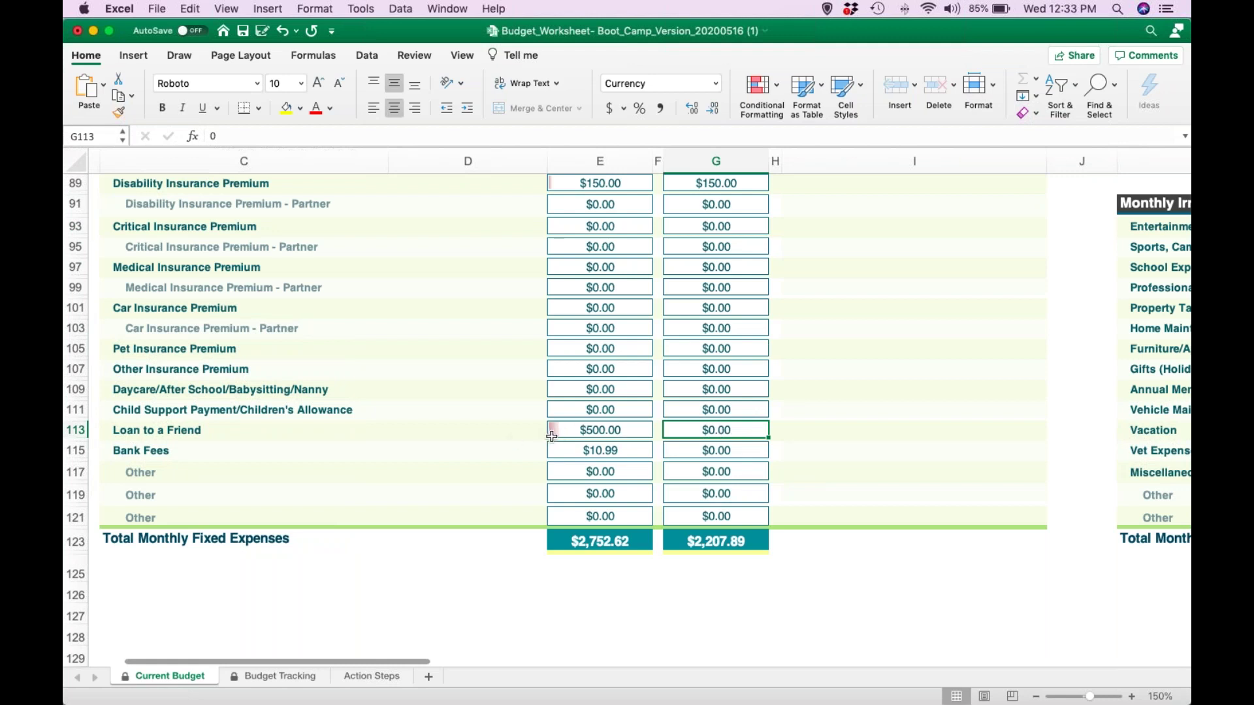
click(710, 448)
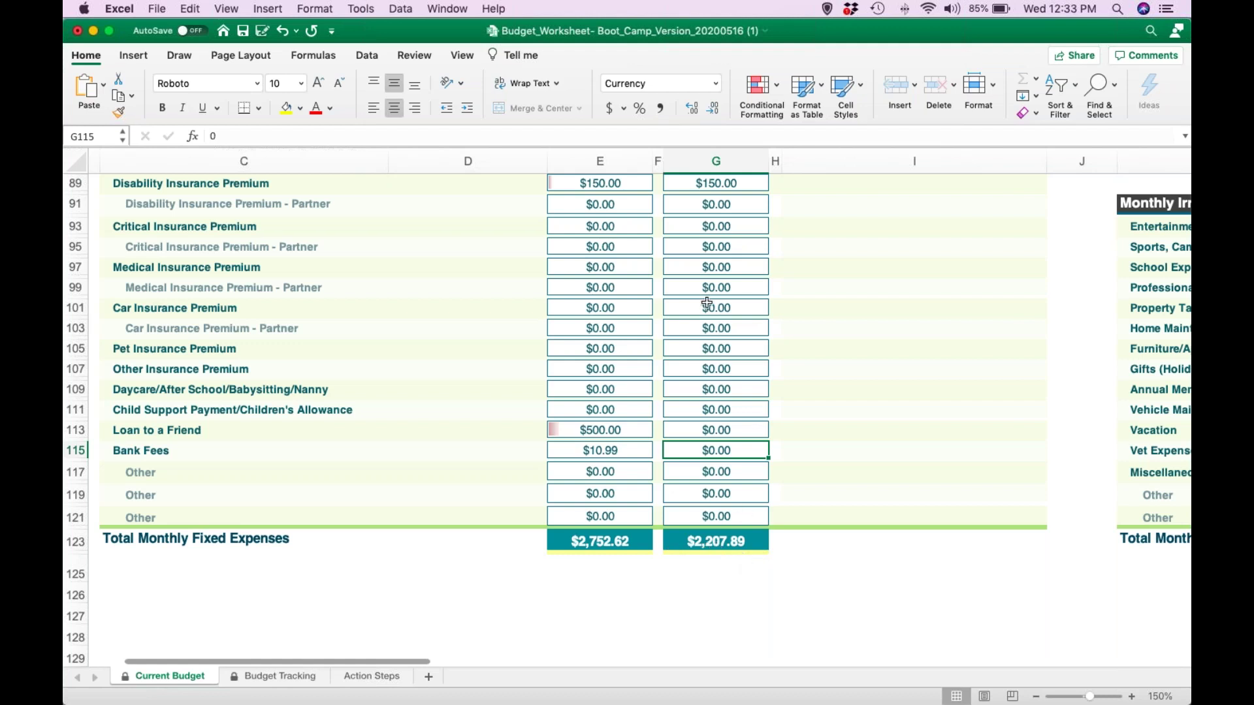
Under Monthly Variable Expenses, set the goal amounts to 200 for the BMO MC credit card and 100 for the PC MC credit card.
scroll(707, 303, up, 15)
scroll(707, 303, right, 10)
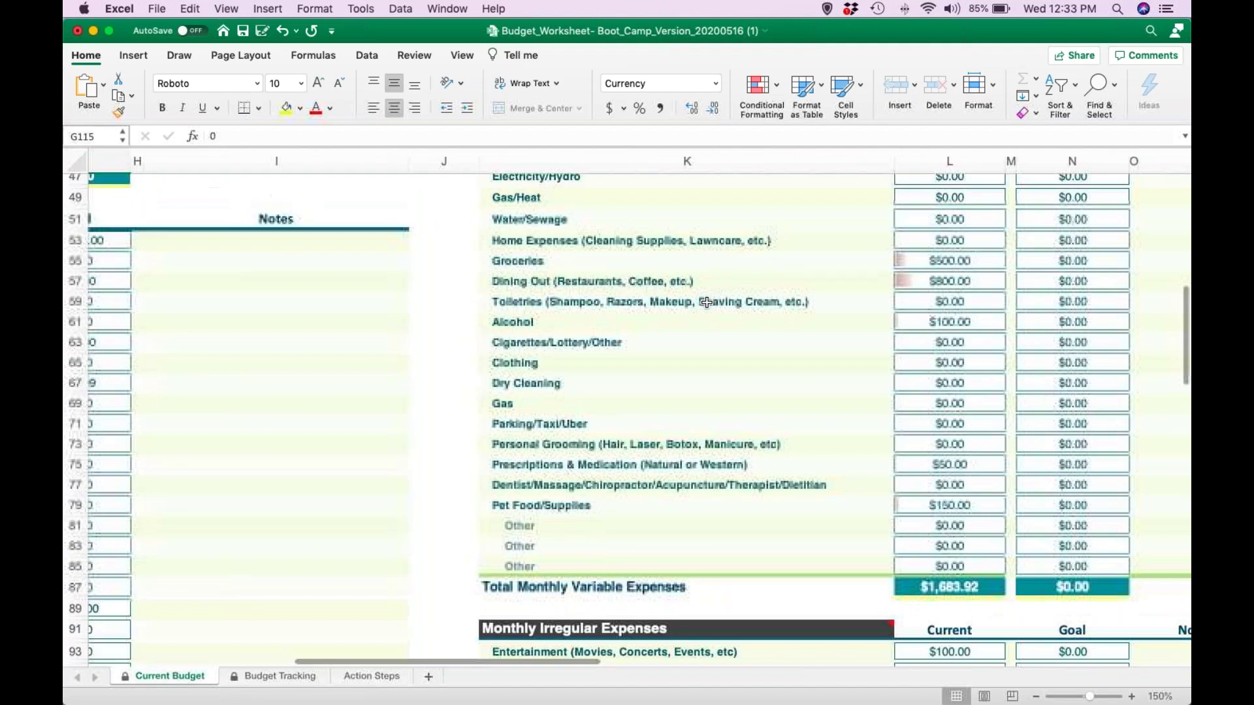
scroll(707, 303, right, 2)
scroll(707, 302, up, 3)
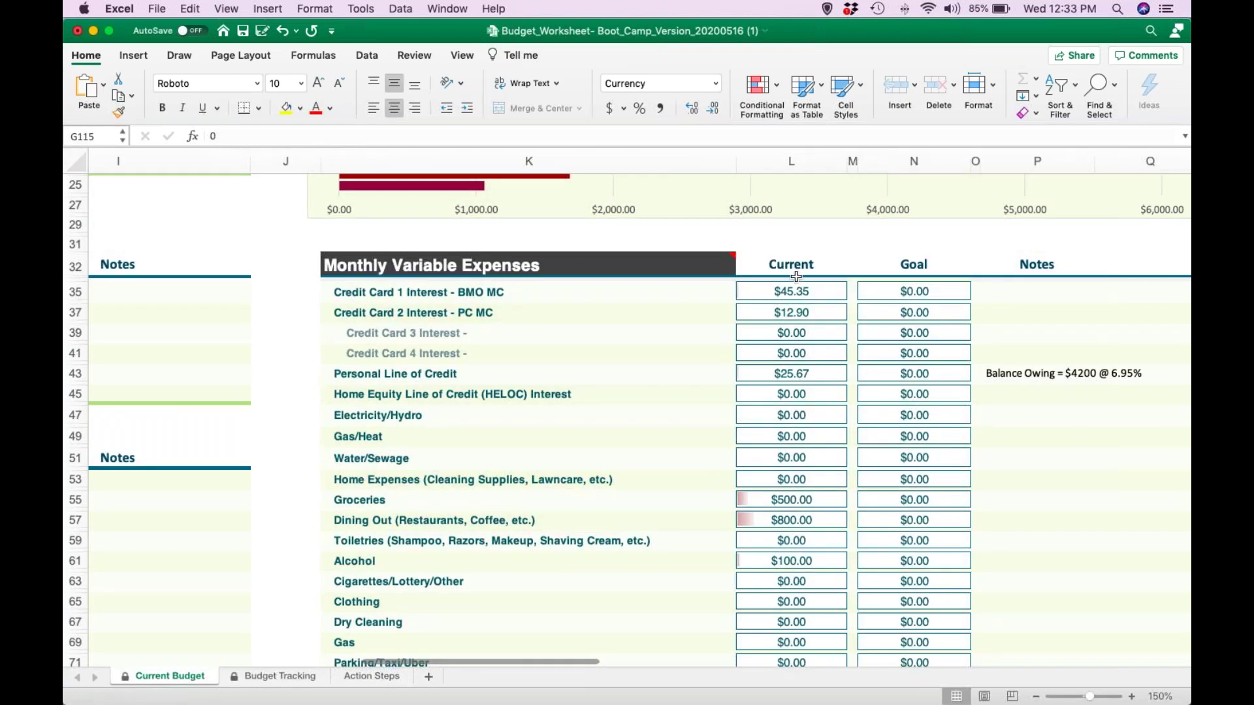
scroll(933, 300, right, 2)
scroll(932, 300, up, 1)
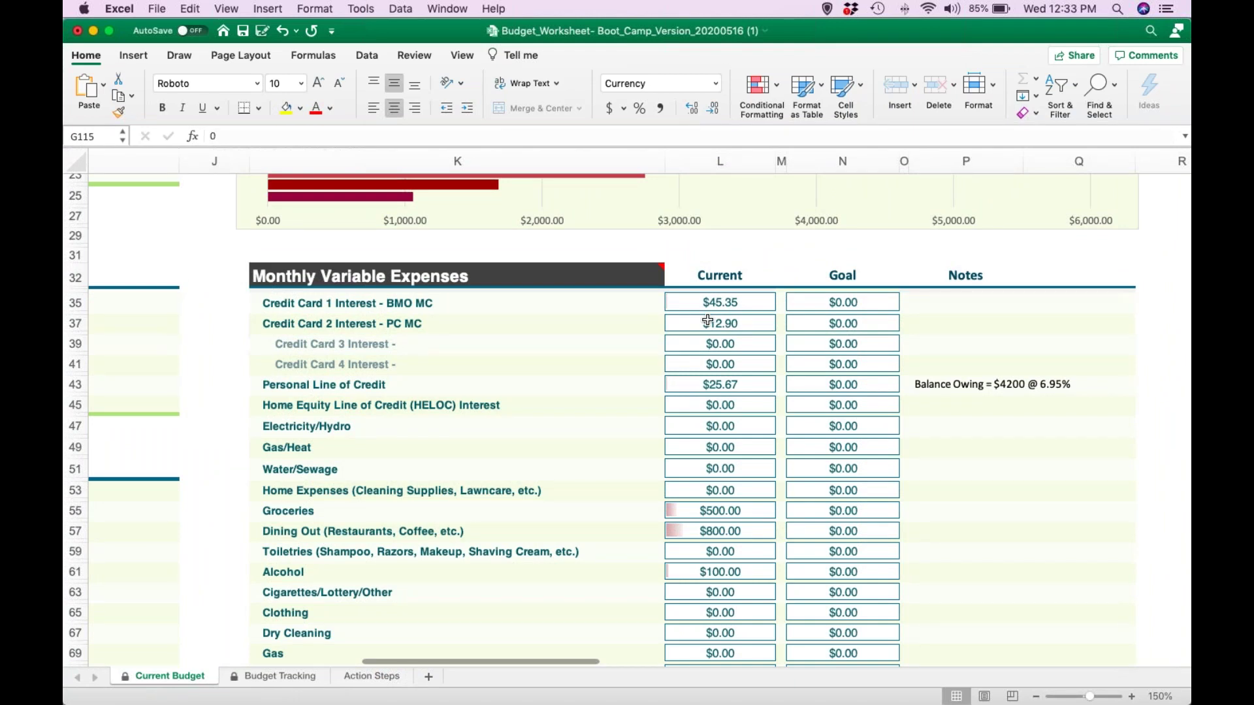
click(740, 303)
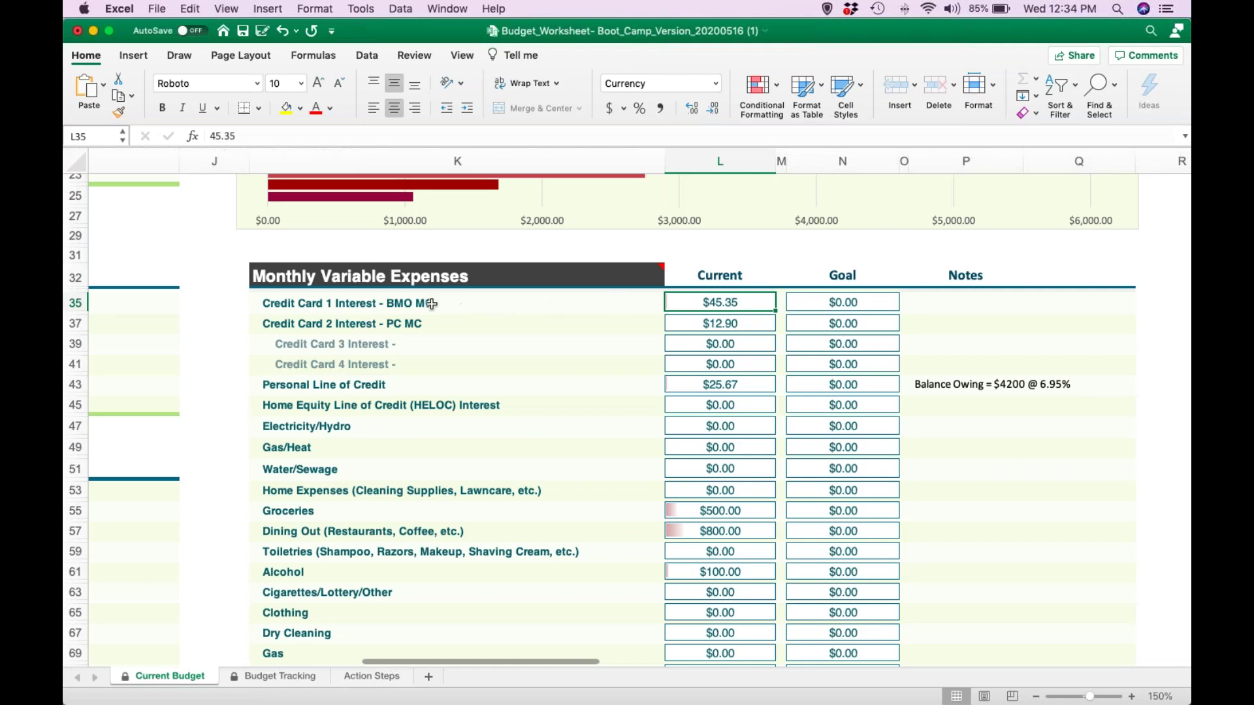
click(844, 301)
text(200)
key(Return)
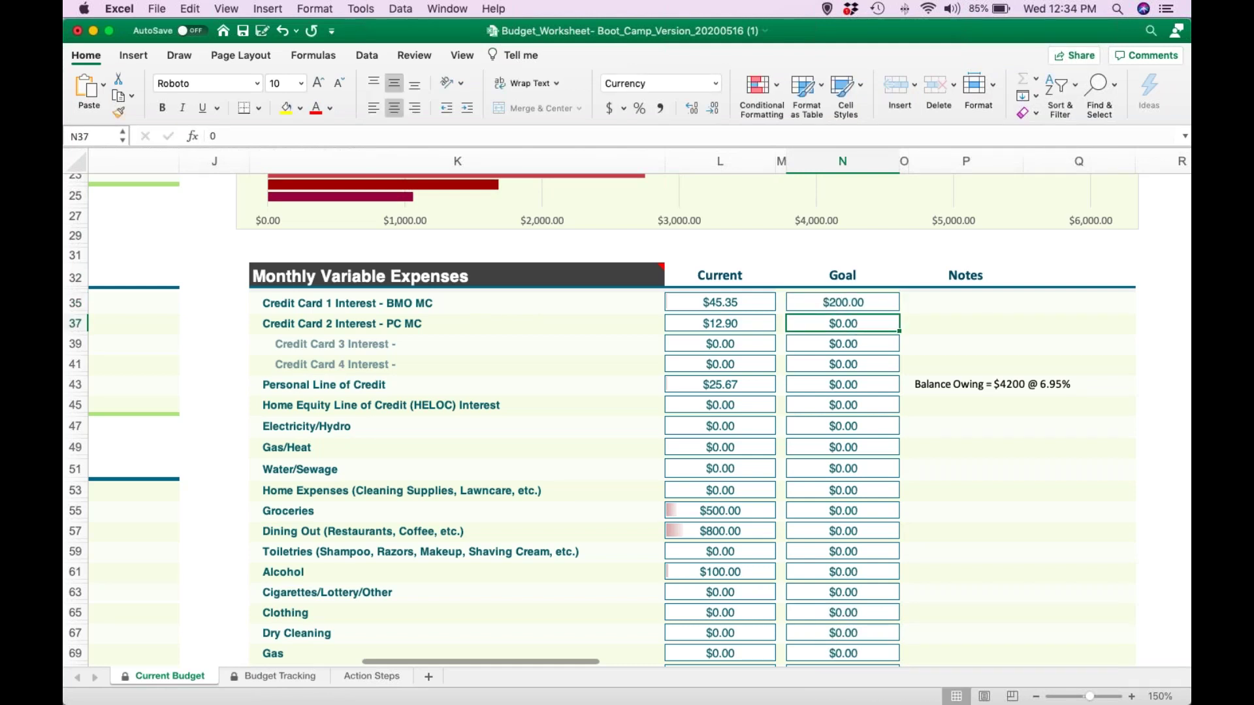
text(100)
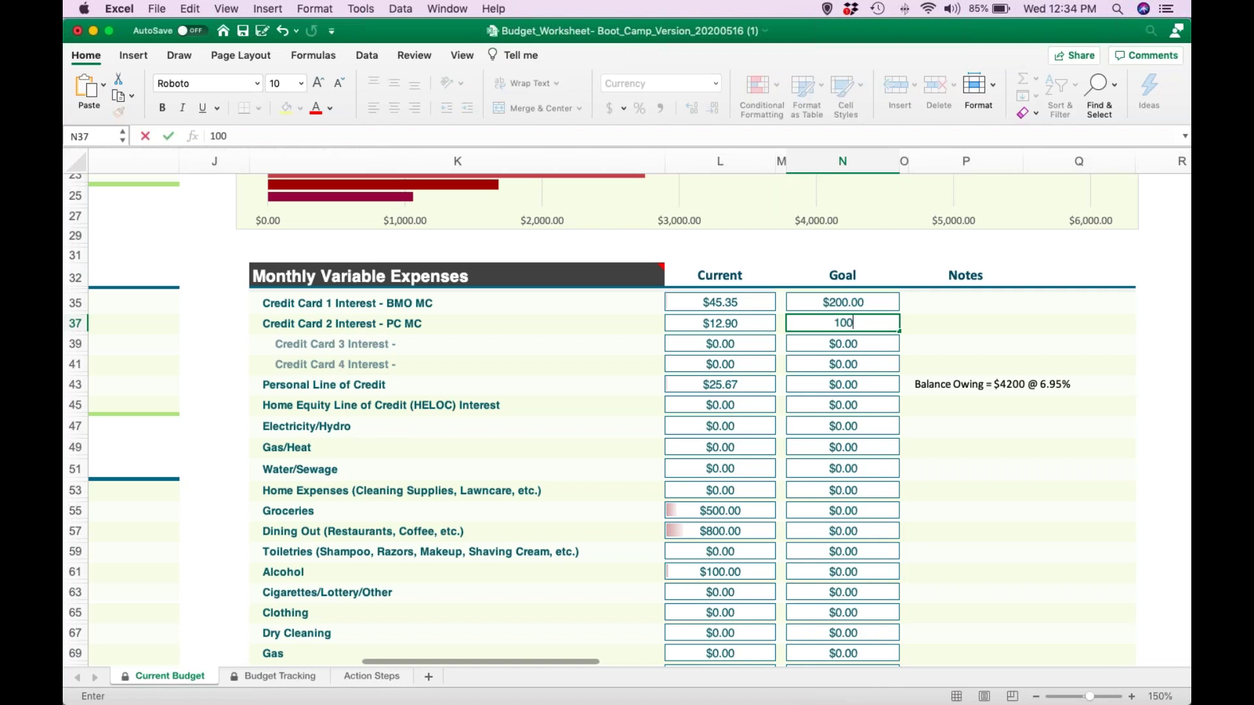
key(Return)
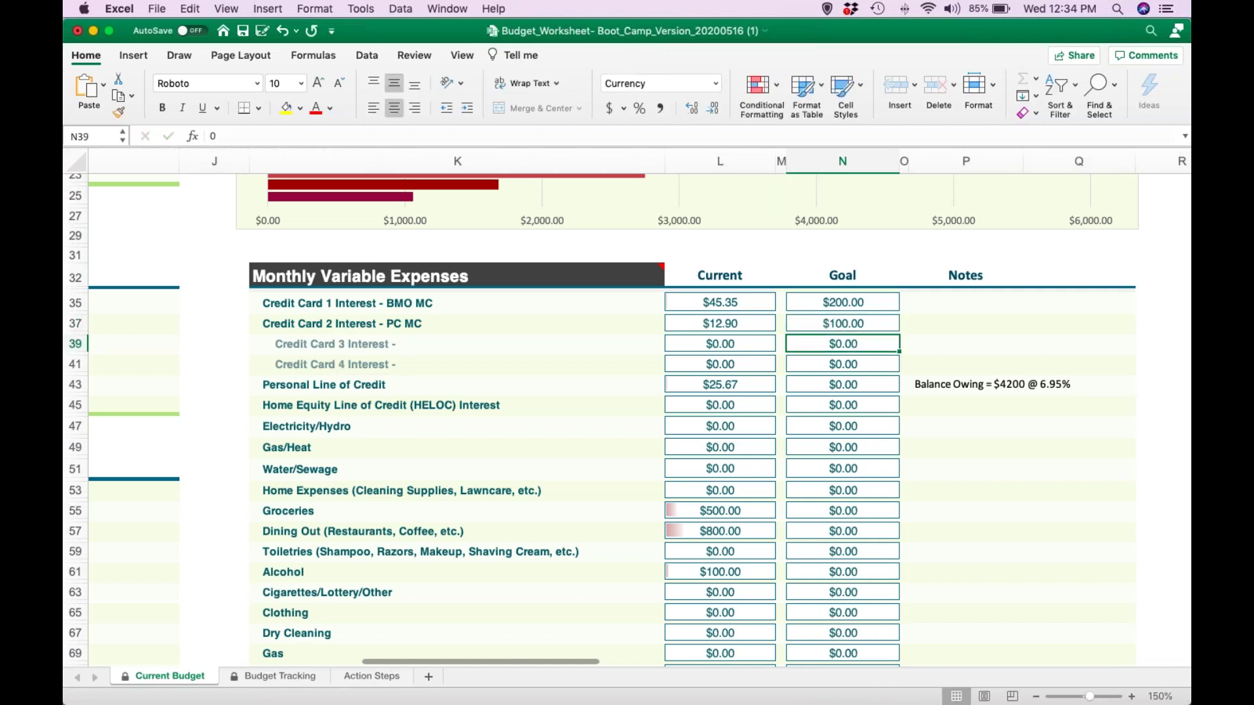
Set the Personal Line of Credit goal amount to 100 under Monthly Variable Expenses.
click(874, 391)
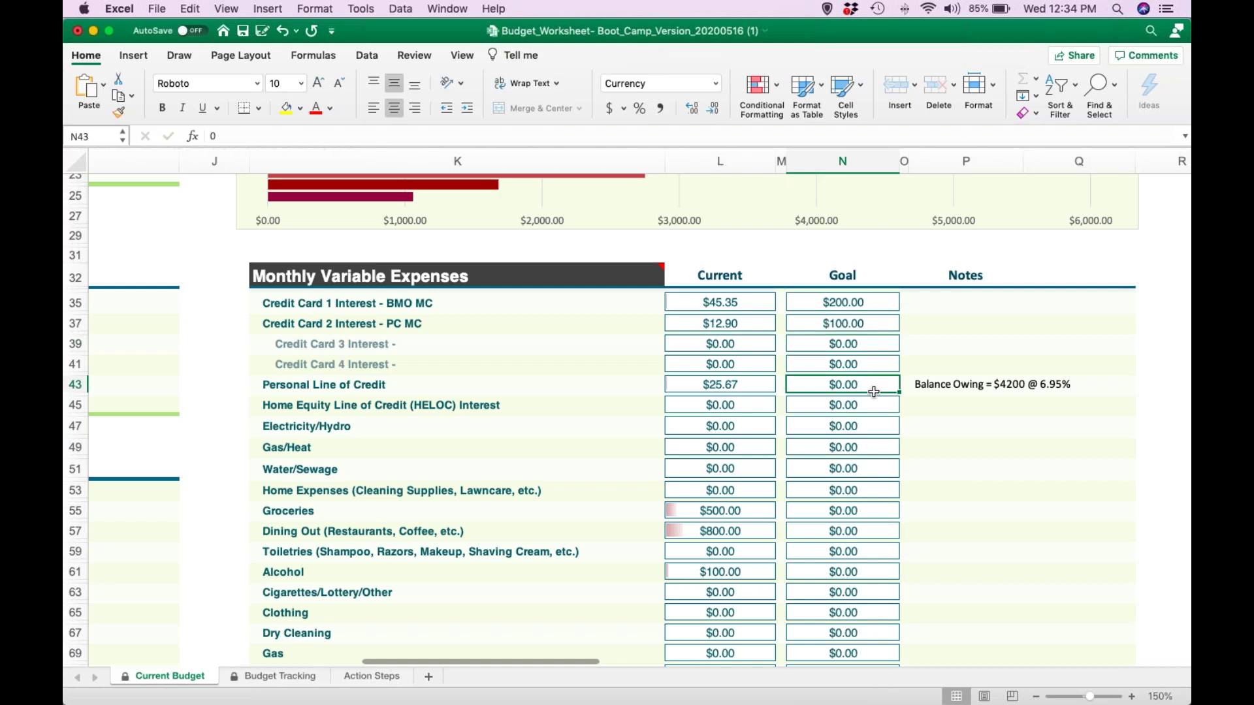
text(100)
key(Return)
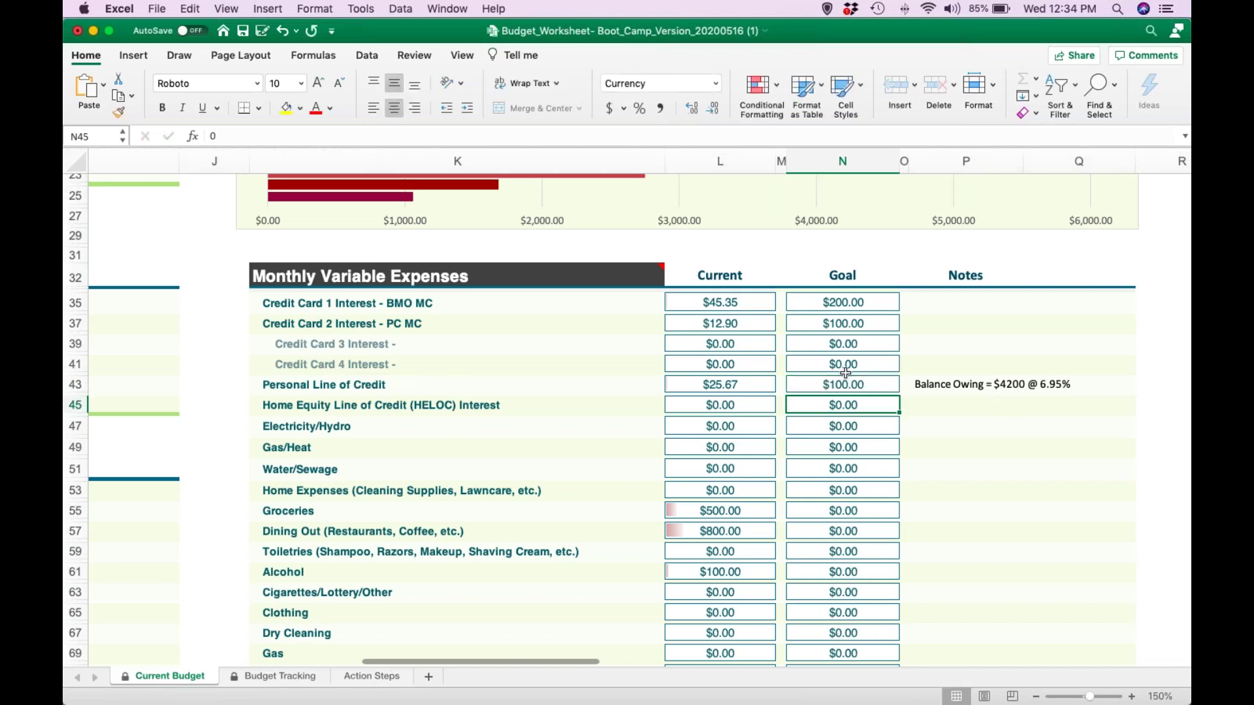
Under Monthly Variable Expenses, set the goal amounts for Groceries and Dining Out to 400 each.
click(838, 514)
scroll(838, 514, down, 4)
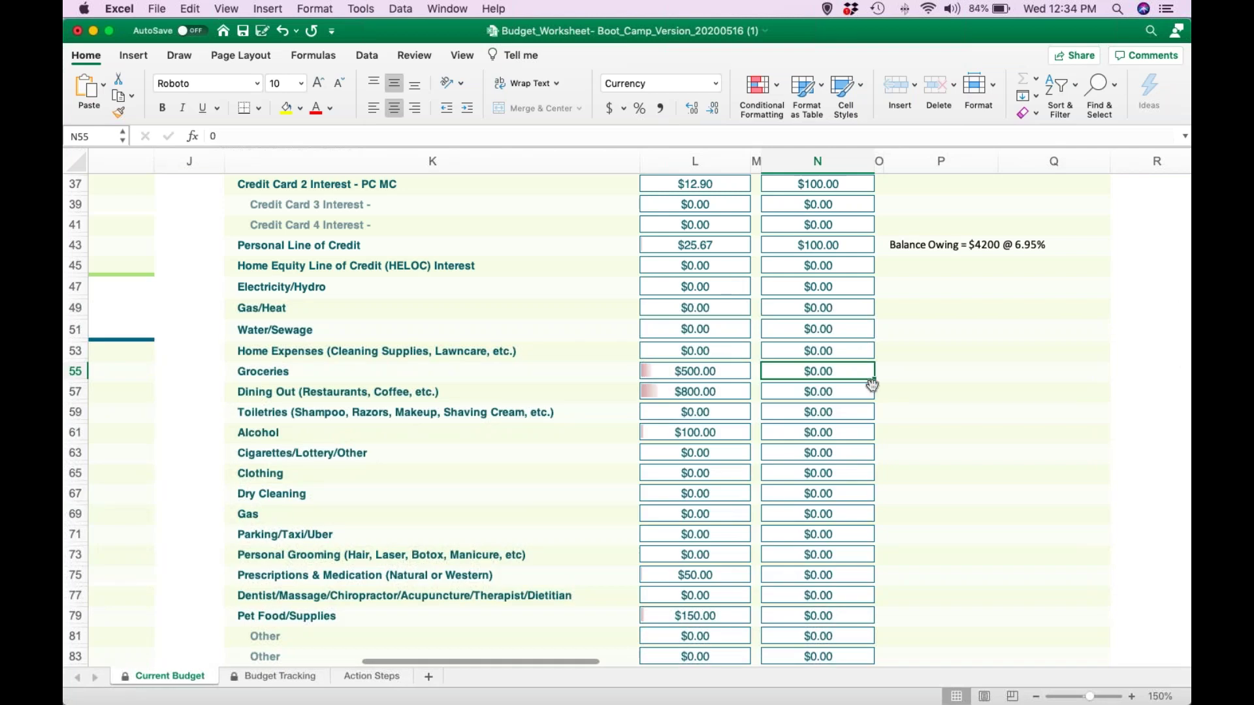
text(400)
key(Return)
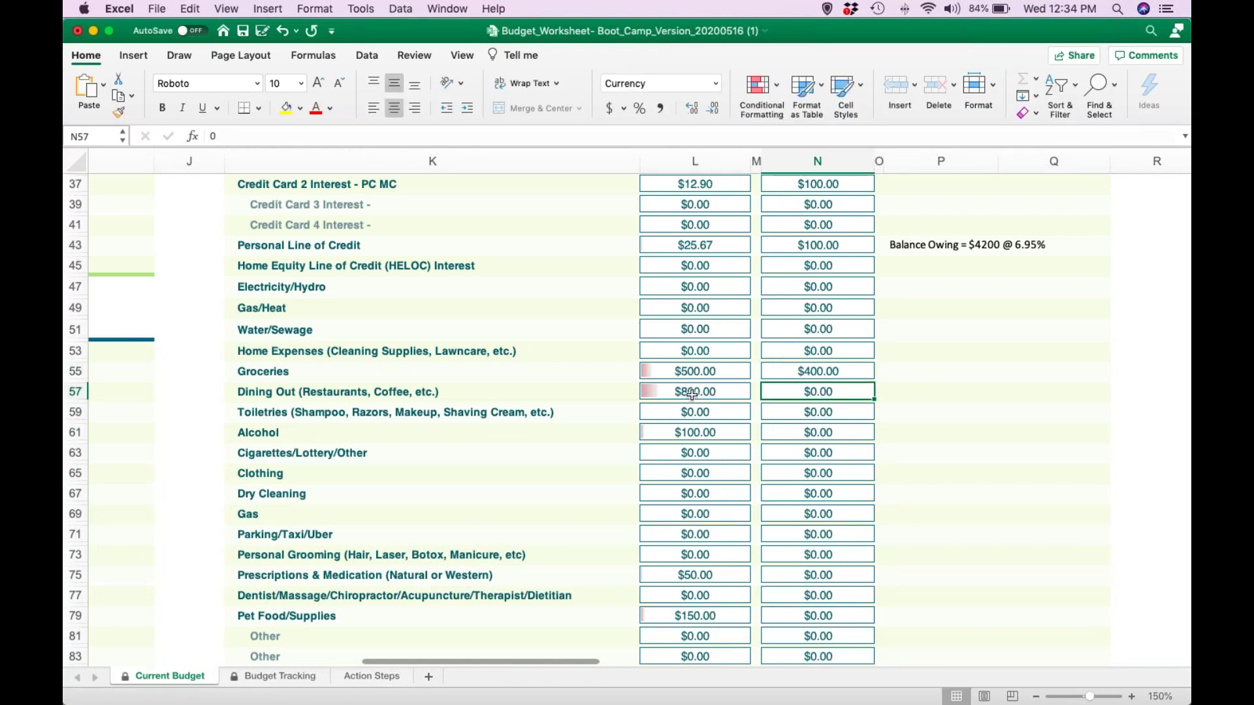
text(400)
key(Return)
Set the Alcohol goal amount to 50 under Monthly Variable Expenses.
click(791, 440)
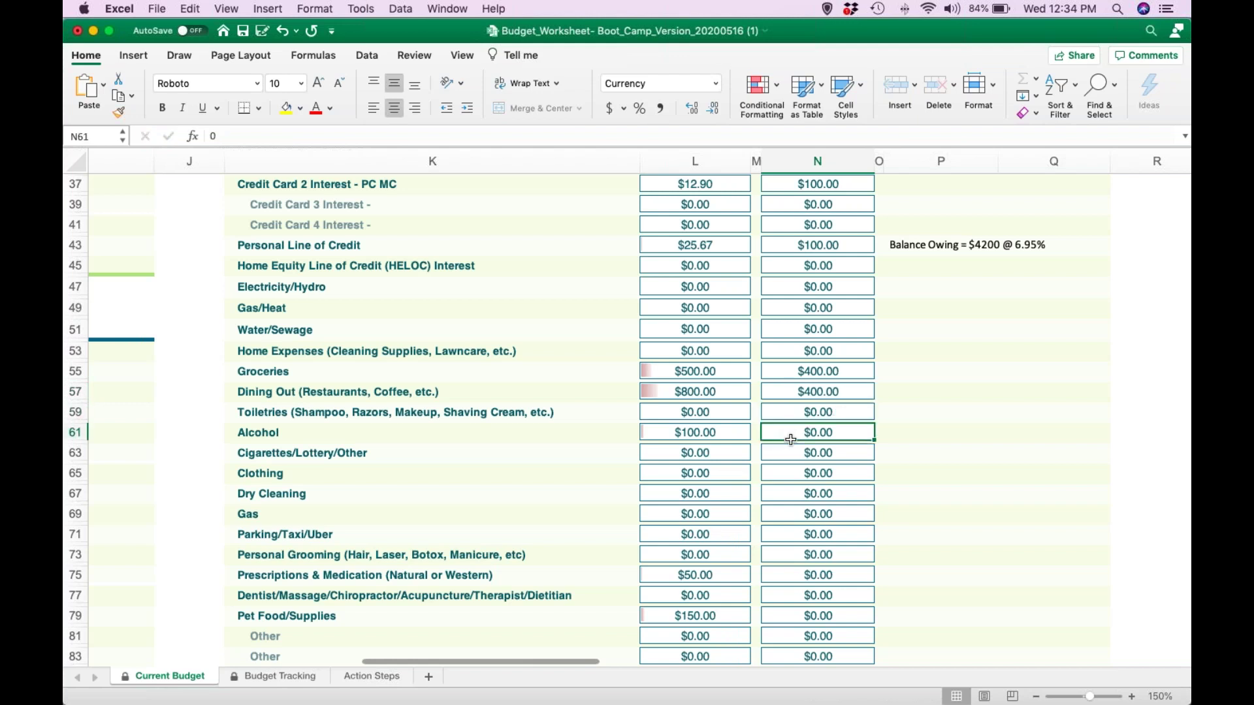
text(50)
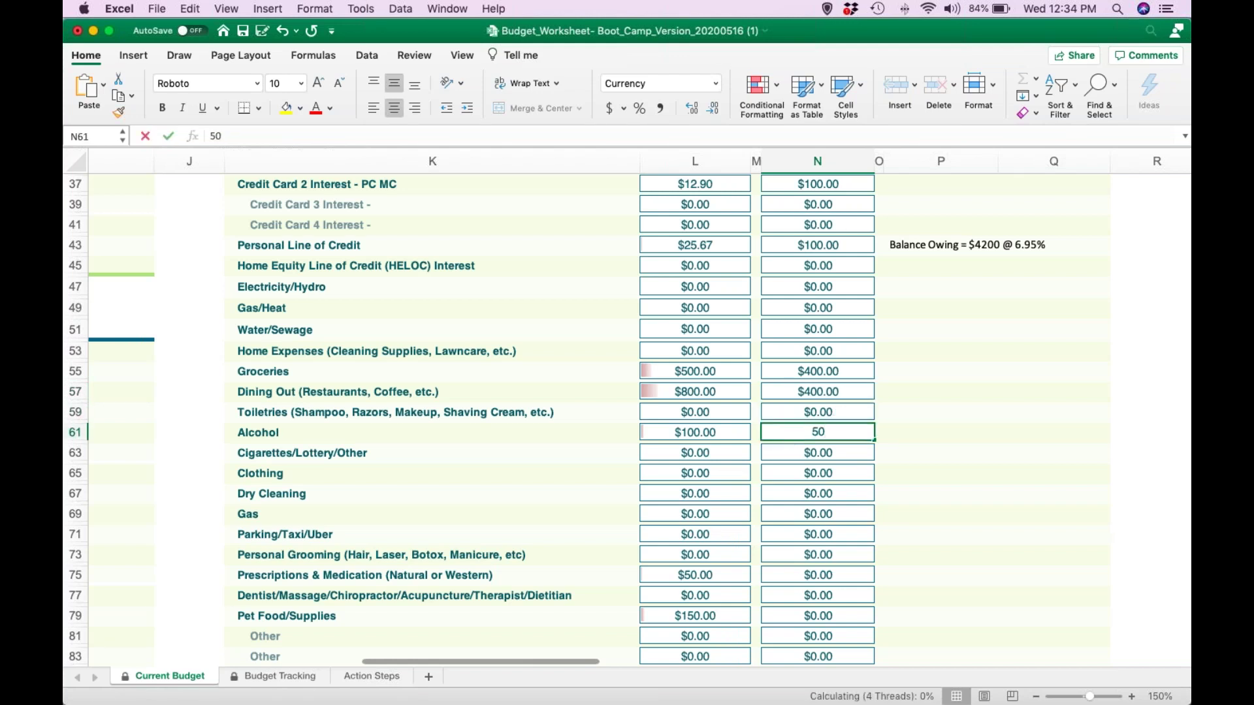
key(Return)
Under Monthly Variable Expenses, set the goal amounts to 50 for Prescriptions & Medication and 150 for Pet Food/Supplies.
scroll(838, 438, down, 3)
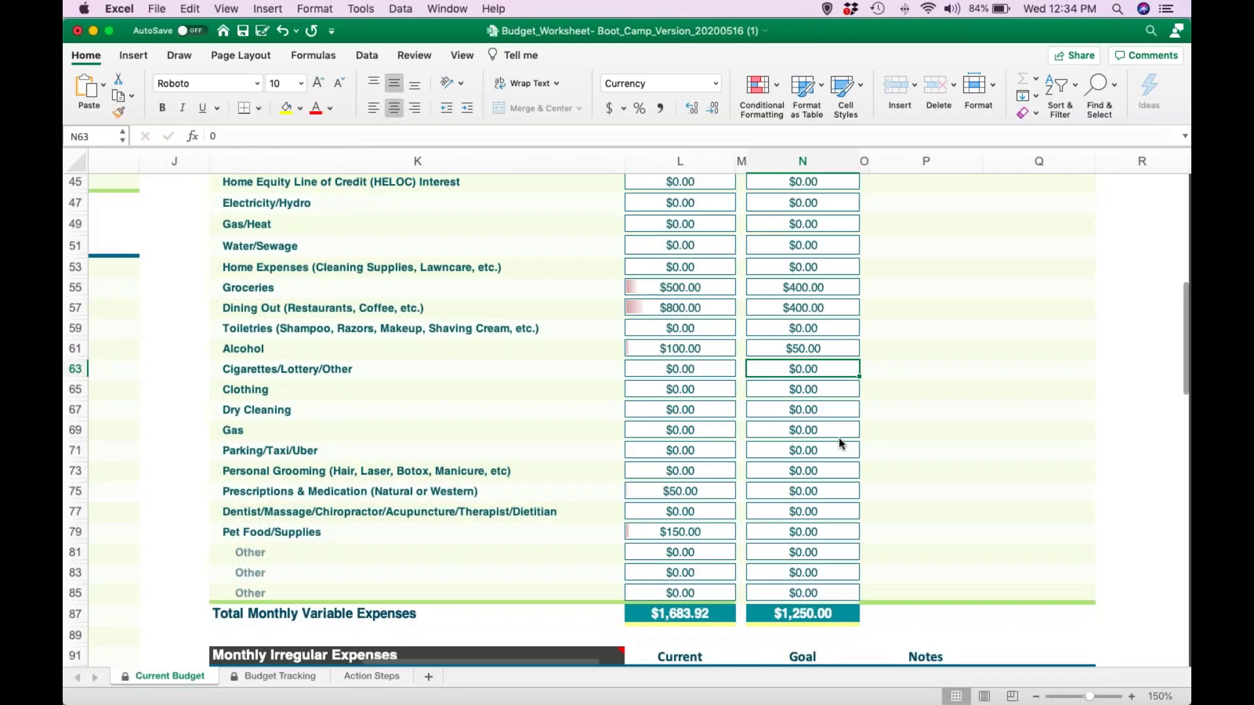
click(807, 491)
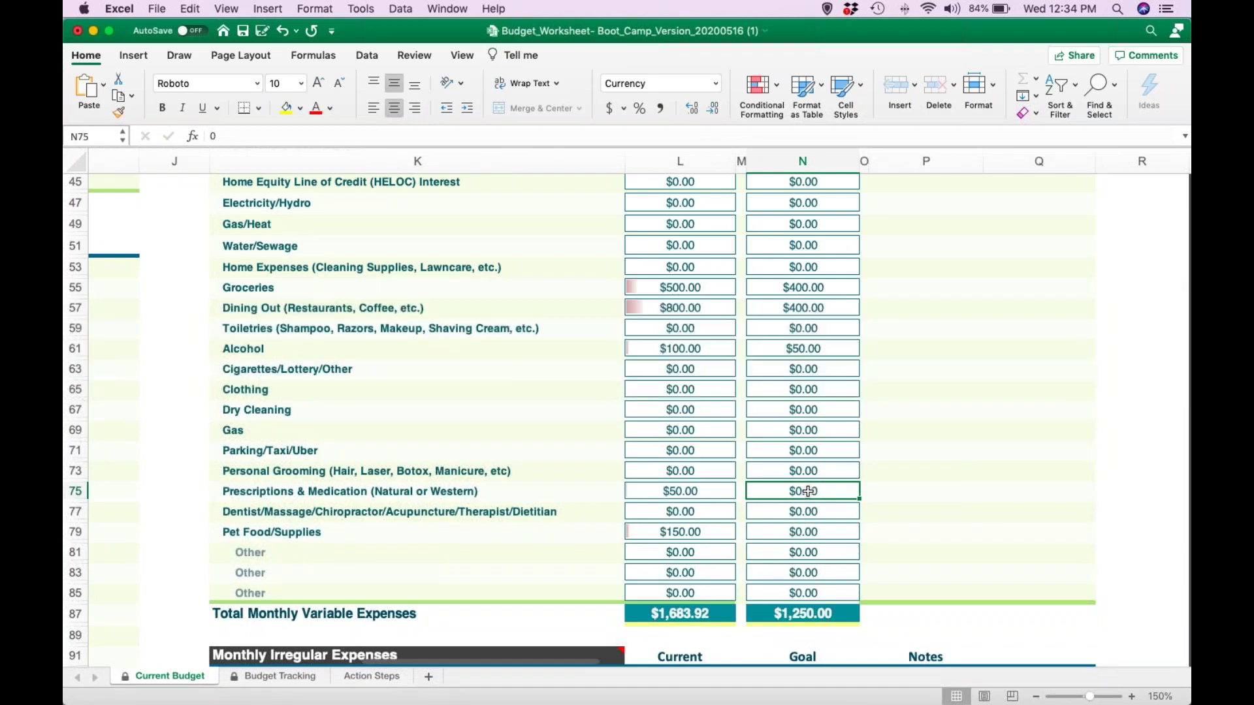
text(50)
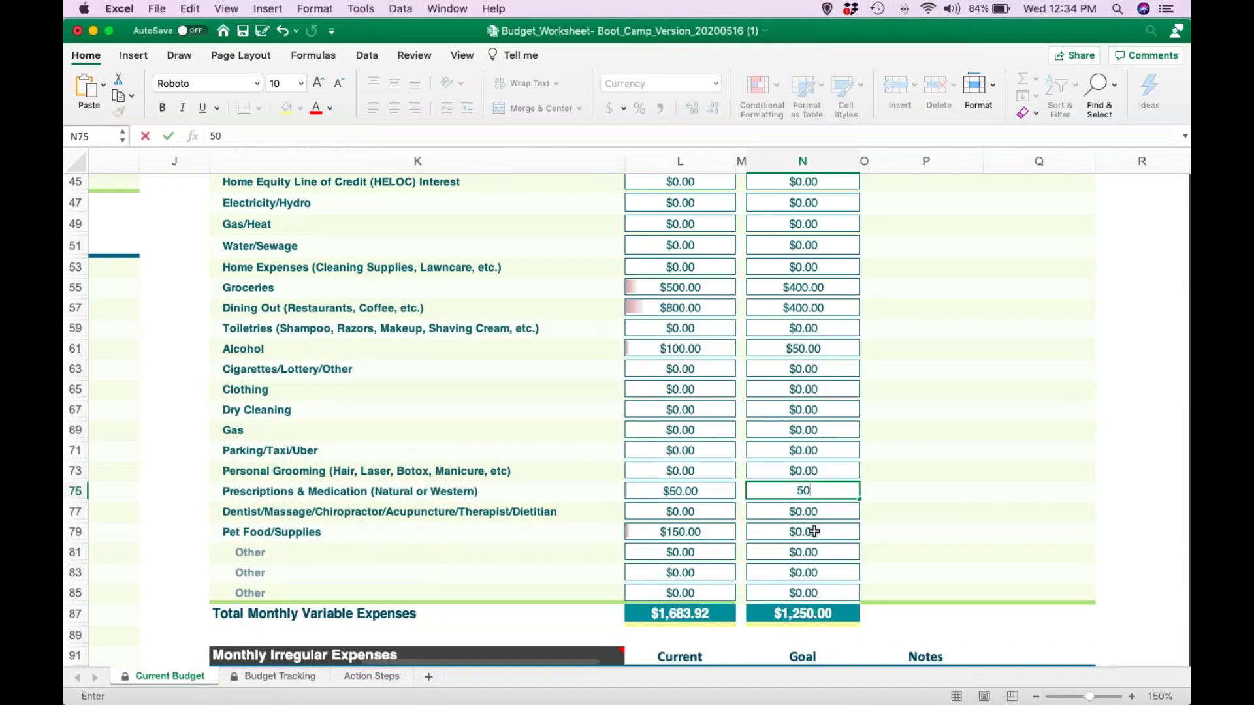
key(Return)
key(Return)
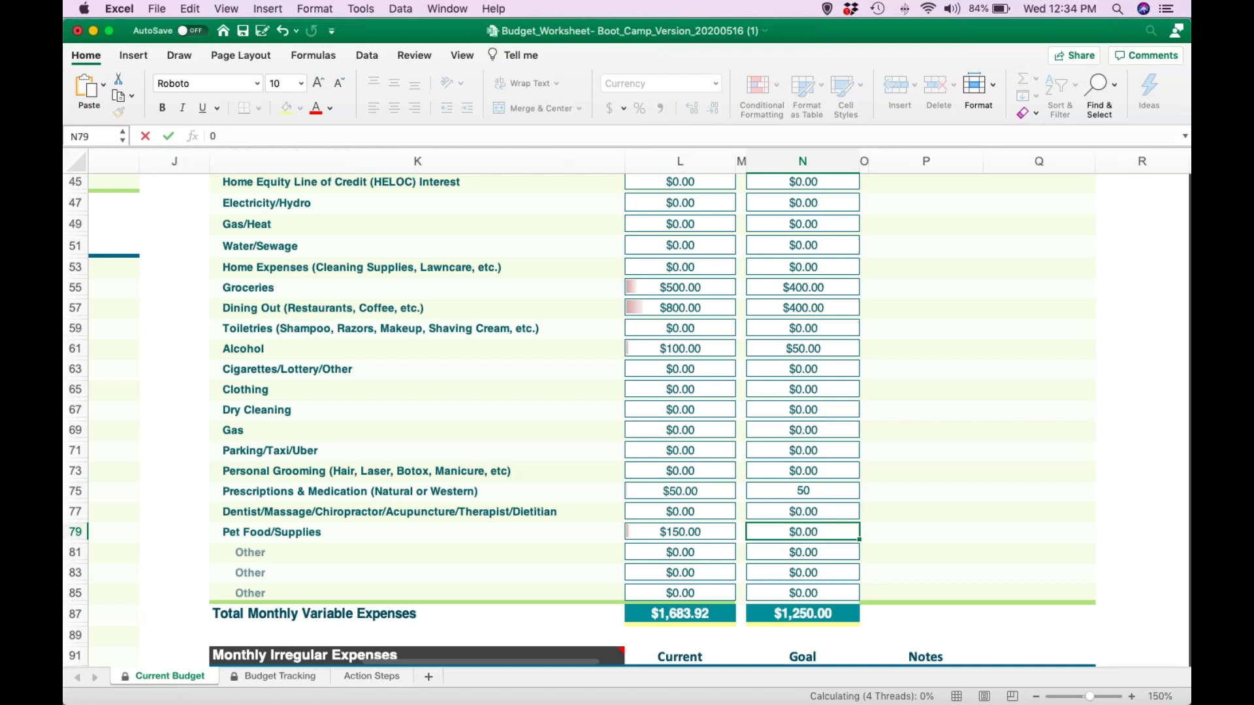
text(150)
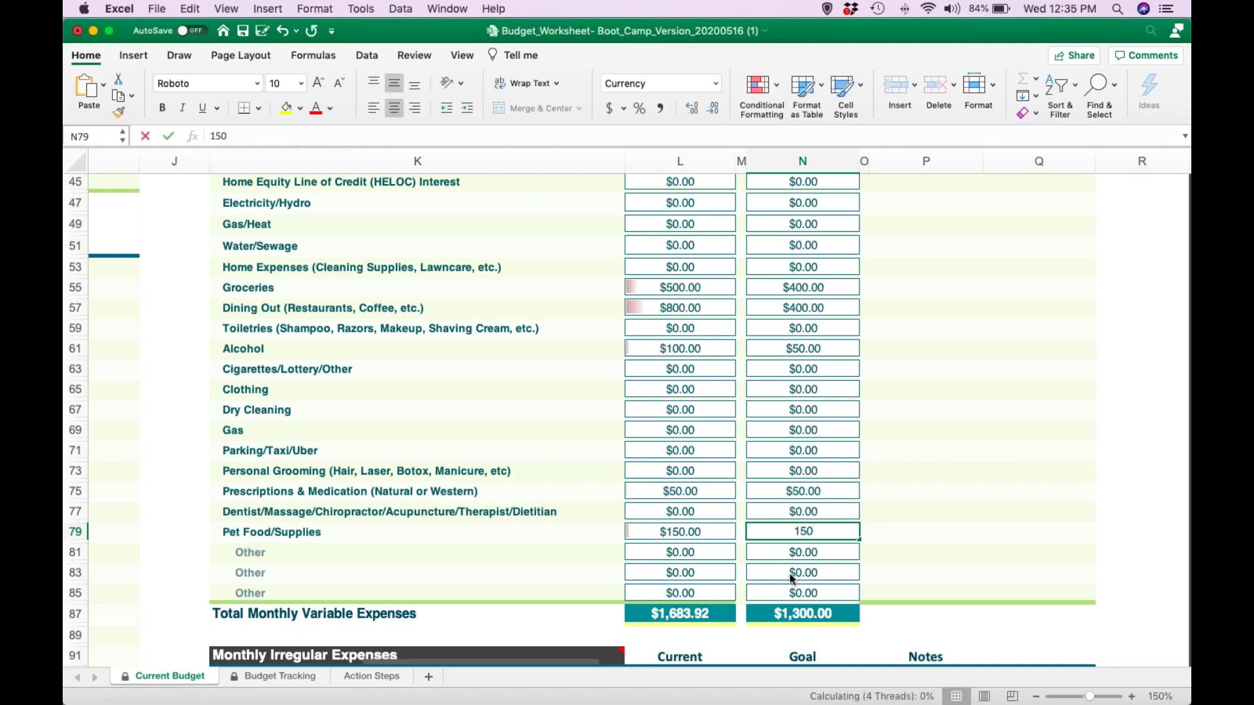
key(Return)
Under Monthly Irregular Expenses, set the goal amounts to 50 for Entertainment and 125 for Property Tax.
scroll(802, 537, down, 2)
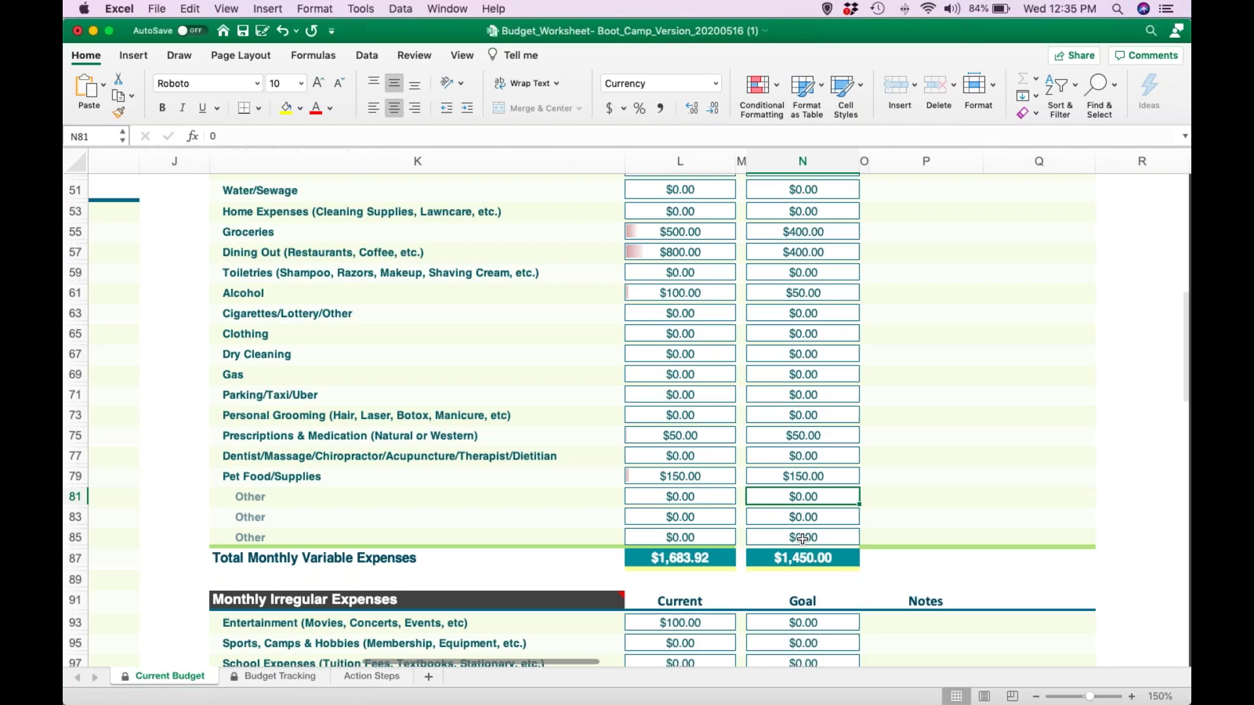
scroll(803, 538, down, 5)
click(789, 329)
text(50)
click(785, 411)
text(125)
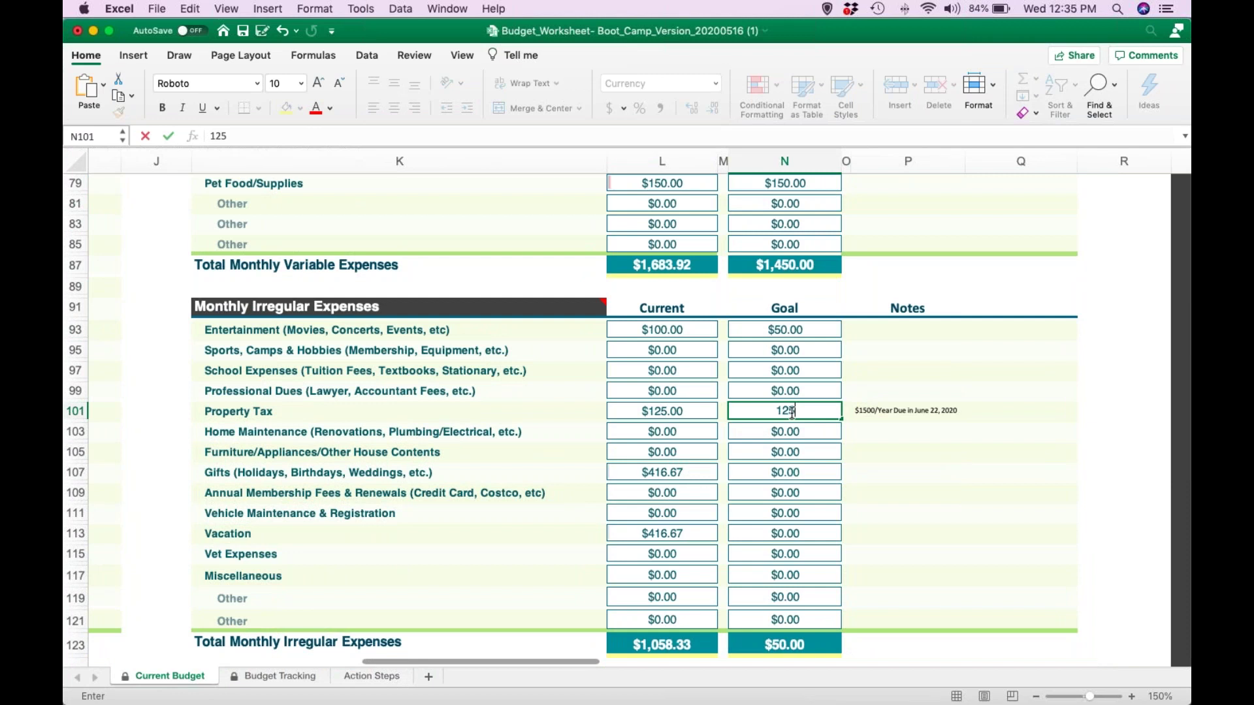
Under Monthly Irregular Expenses, set the goal amounts for Gifts and Vacation to 250 each.
click(785, 473)
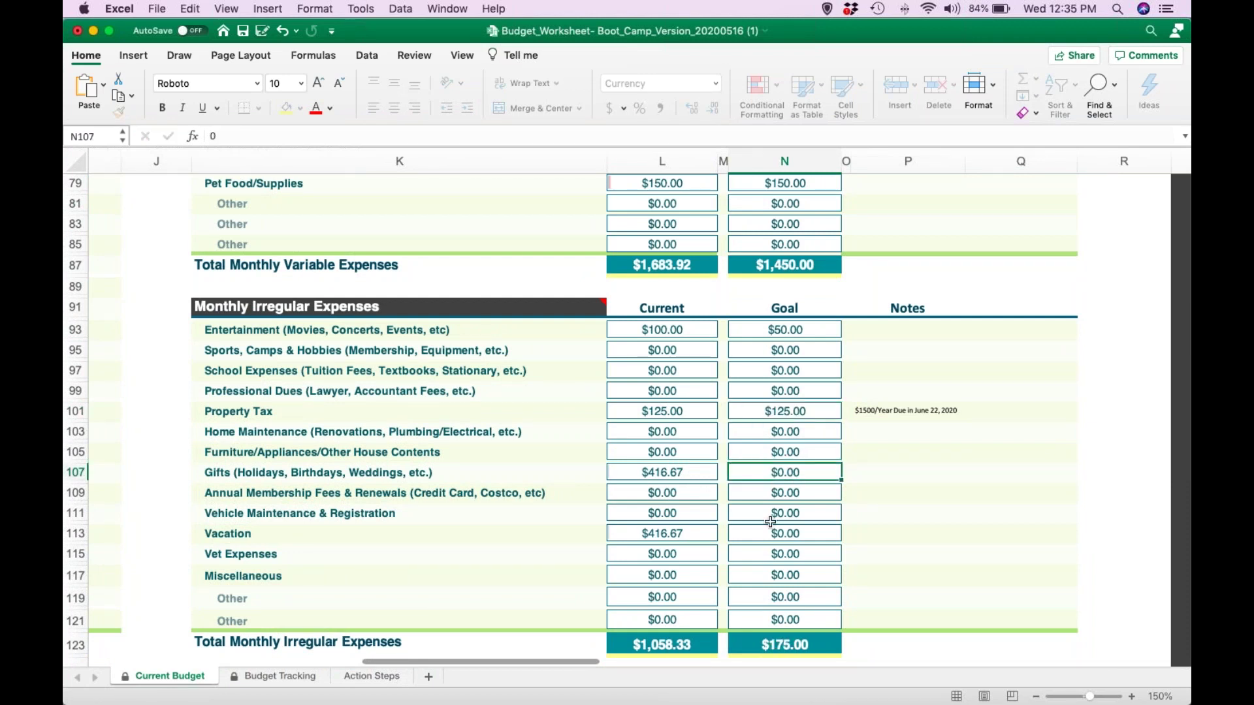
text(250)
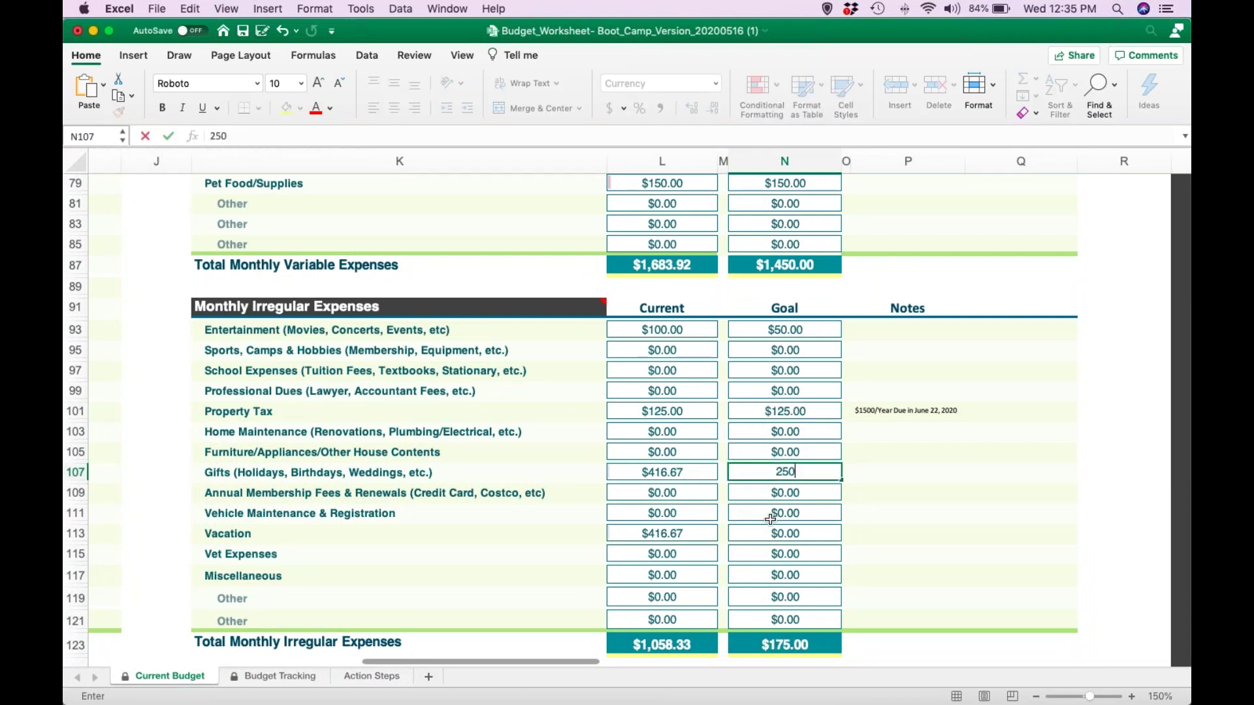
click(785, 534)
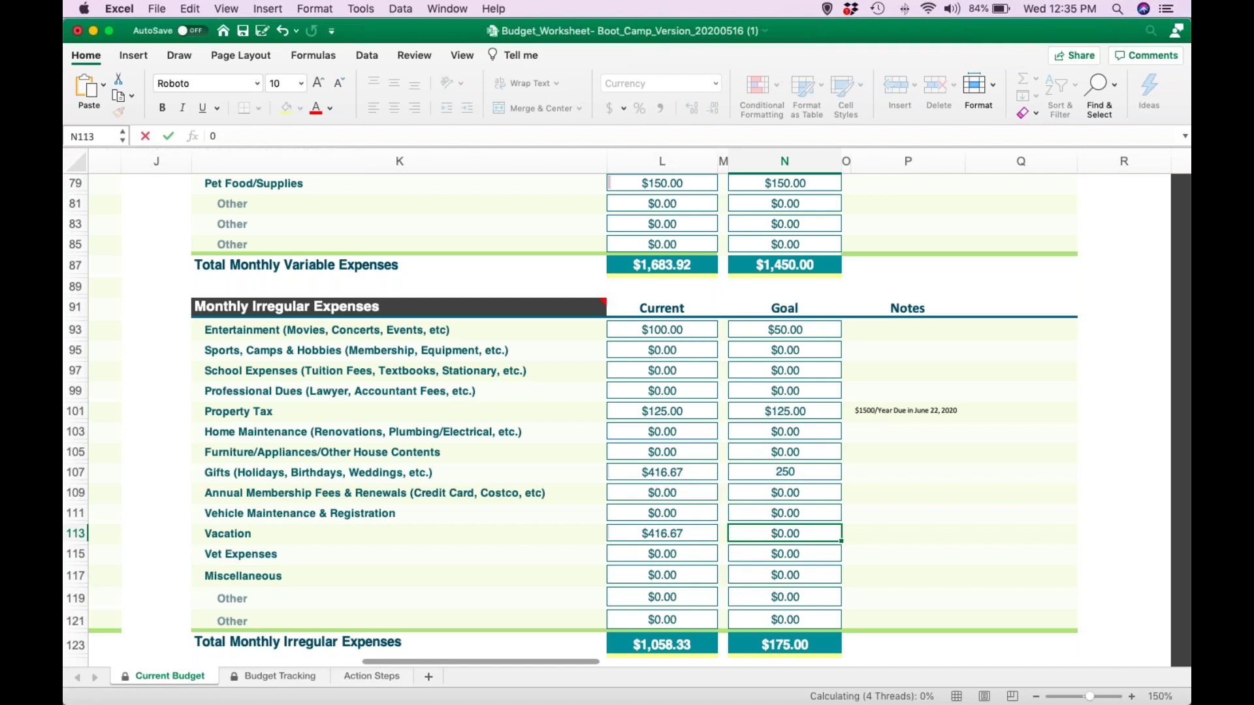
text(250)
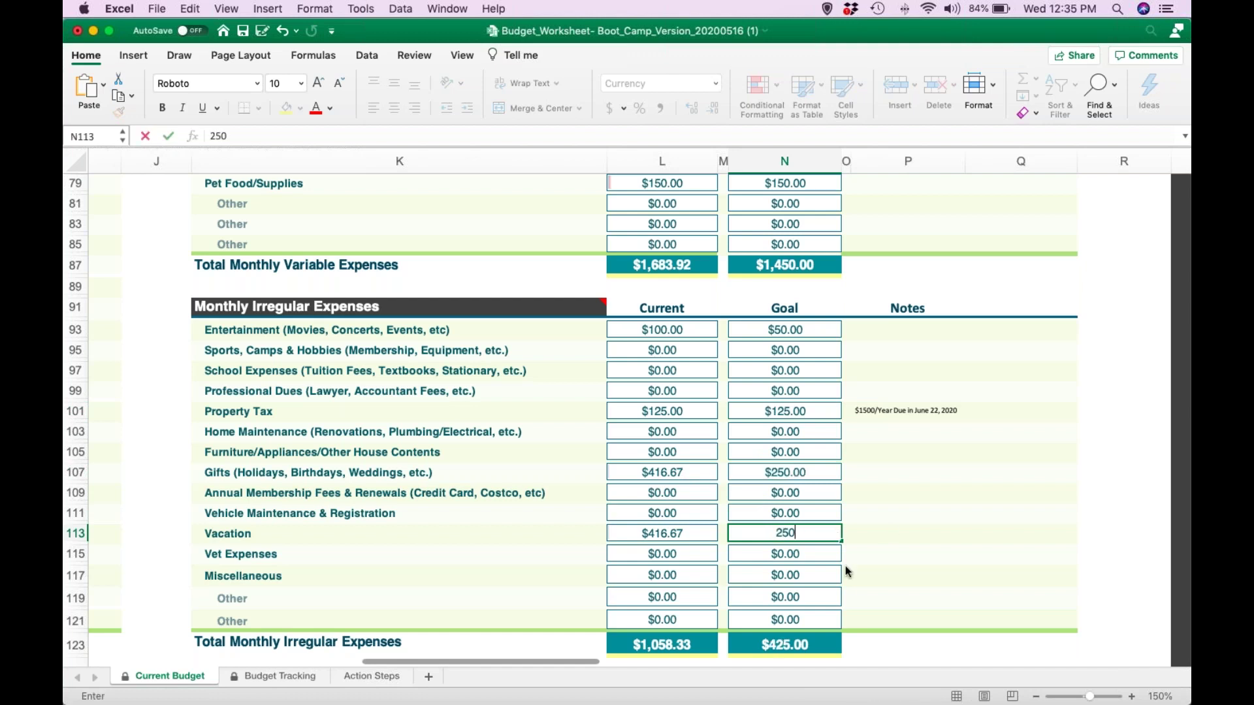
Commit the Vacation goal amount and review the remaining funds figures in the Summary section.
click(908, 534)
scroll(808, 466, up, 10)
scroll(808, 466, up, 5)
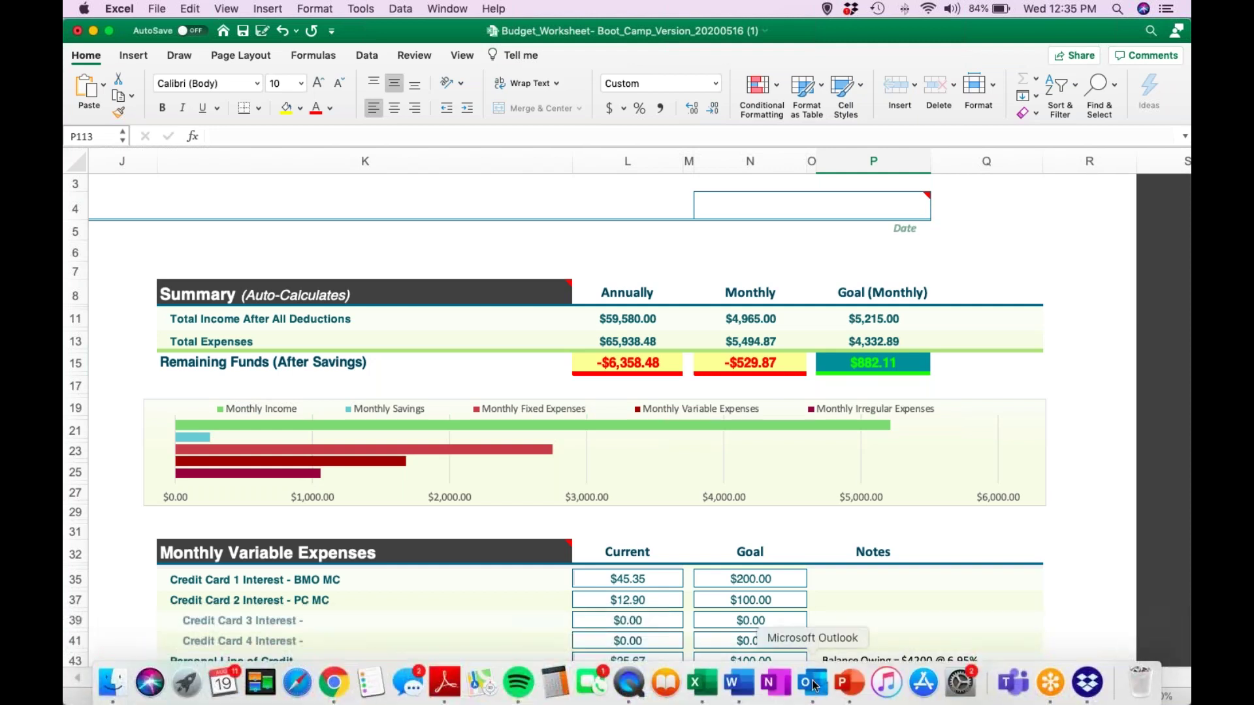
right_click(813, 682)
click(816, 634)
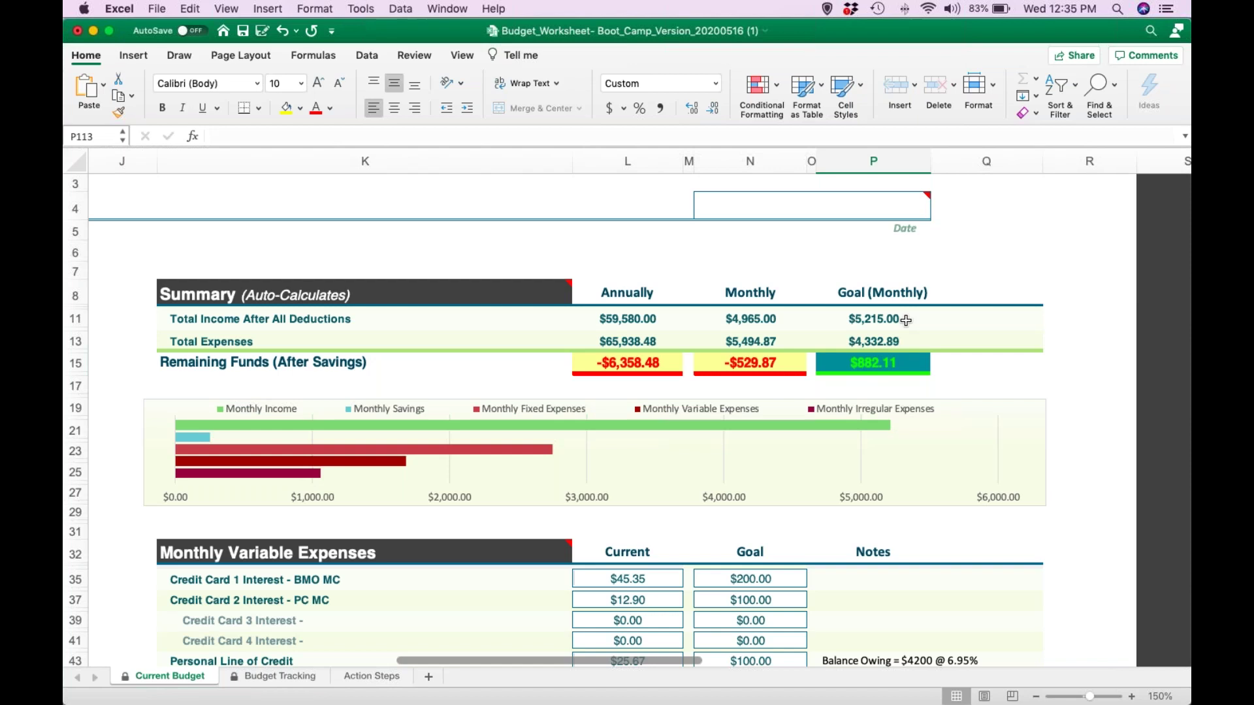
Open the Budget Tracking sheet and look over its income, savings and fixed expense sections.
click(280, 678)
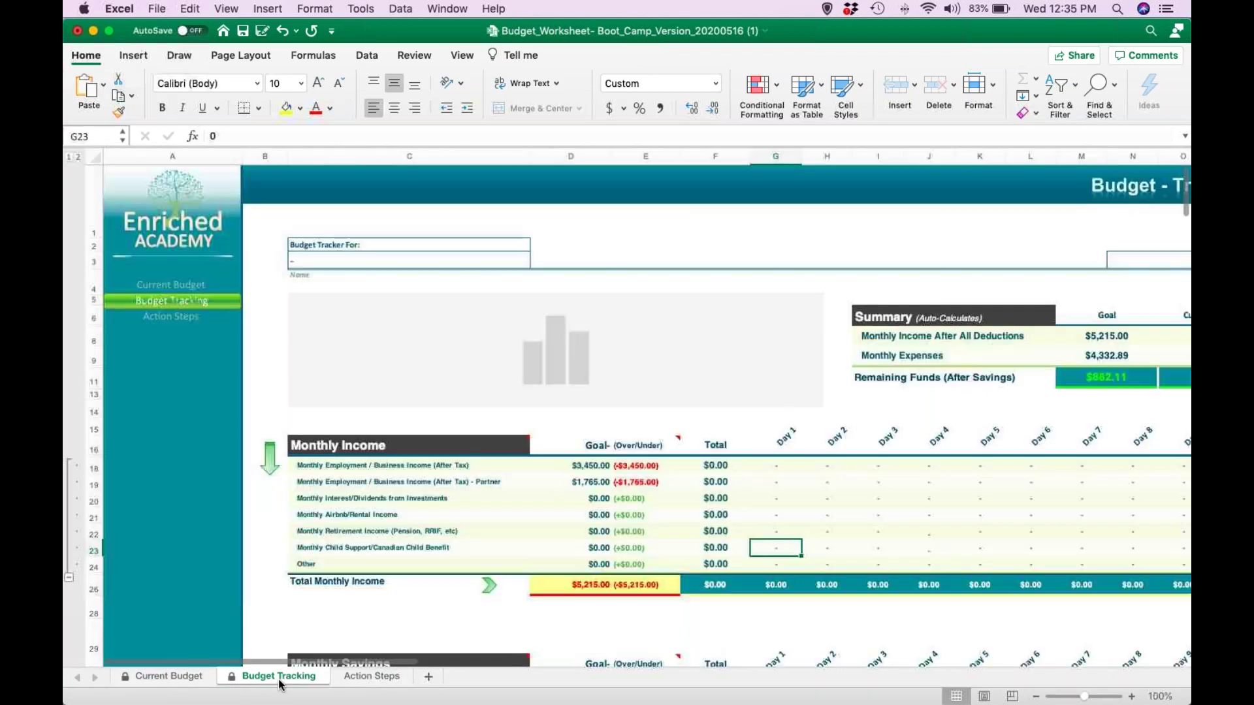
scroll(346, 547, down, 5)
scroll(347, 547, right, 2)
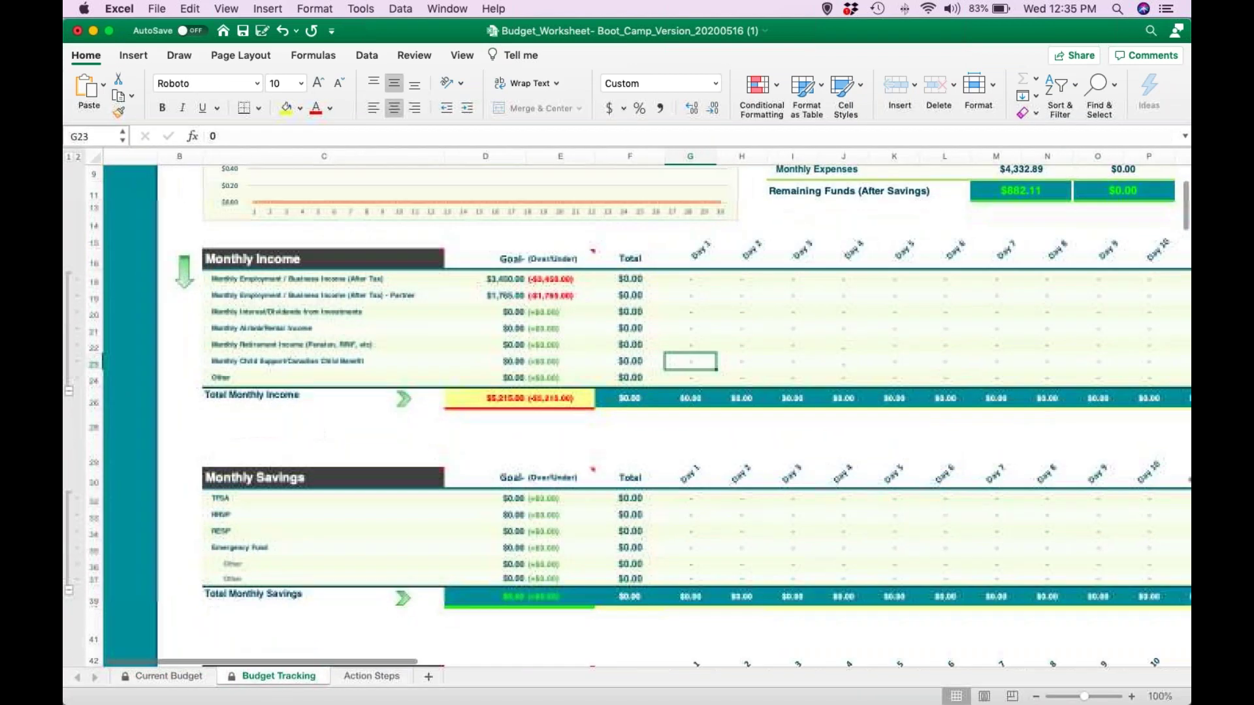
scroll(336, 418, down, 10)
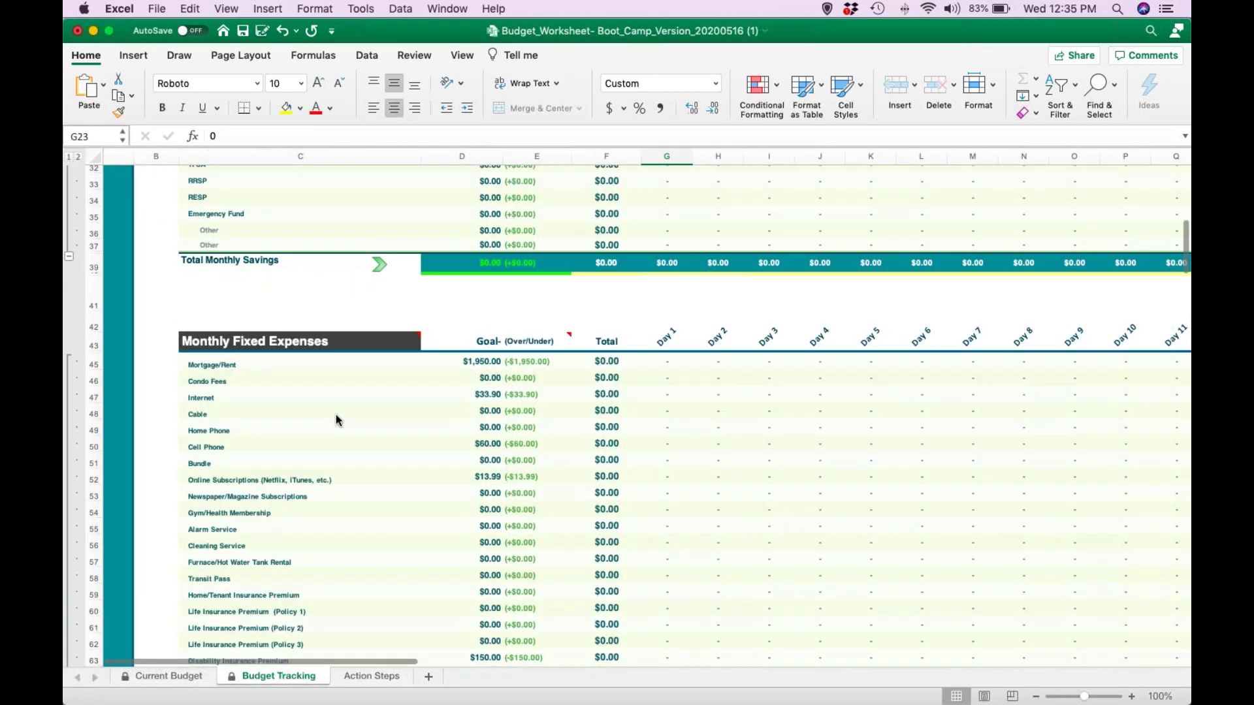
scroll(335, 418, left, 1)
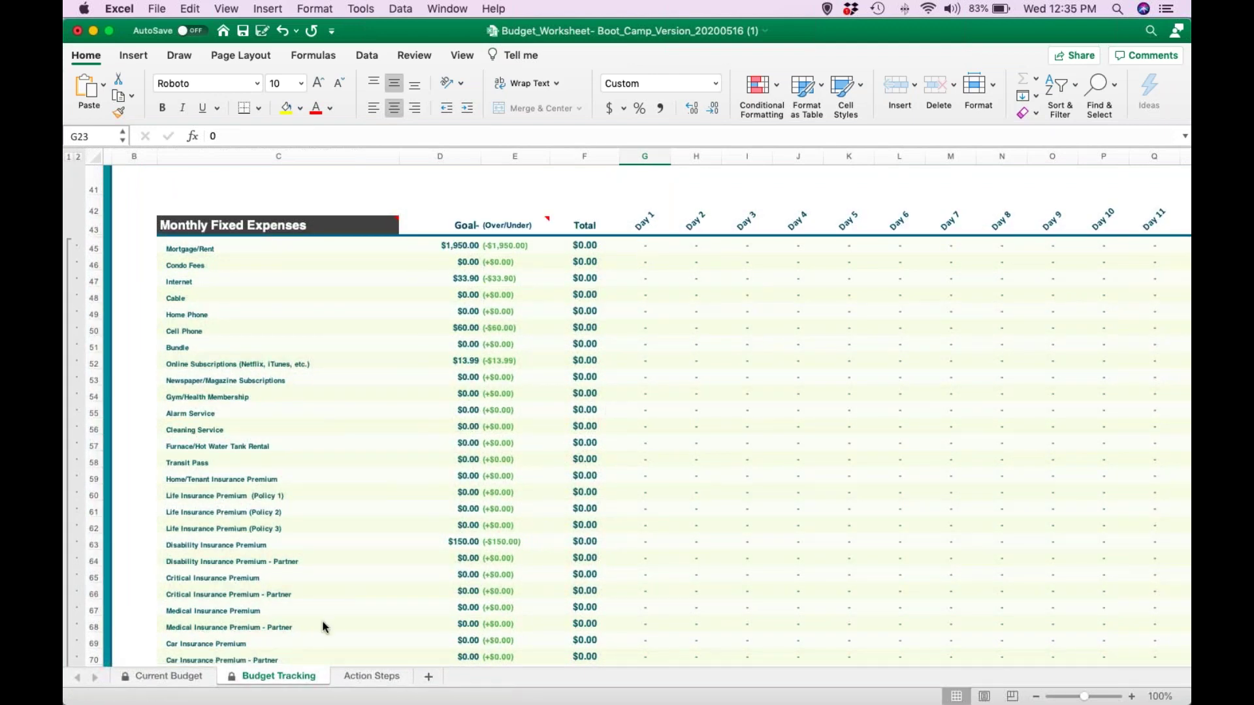
right_click(297, 688)
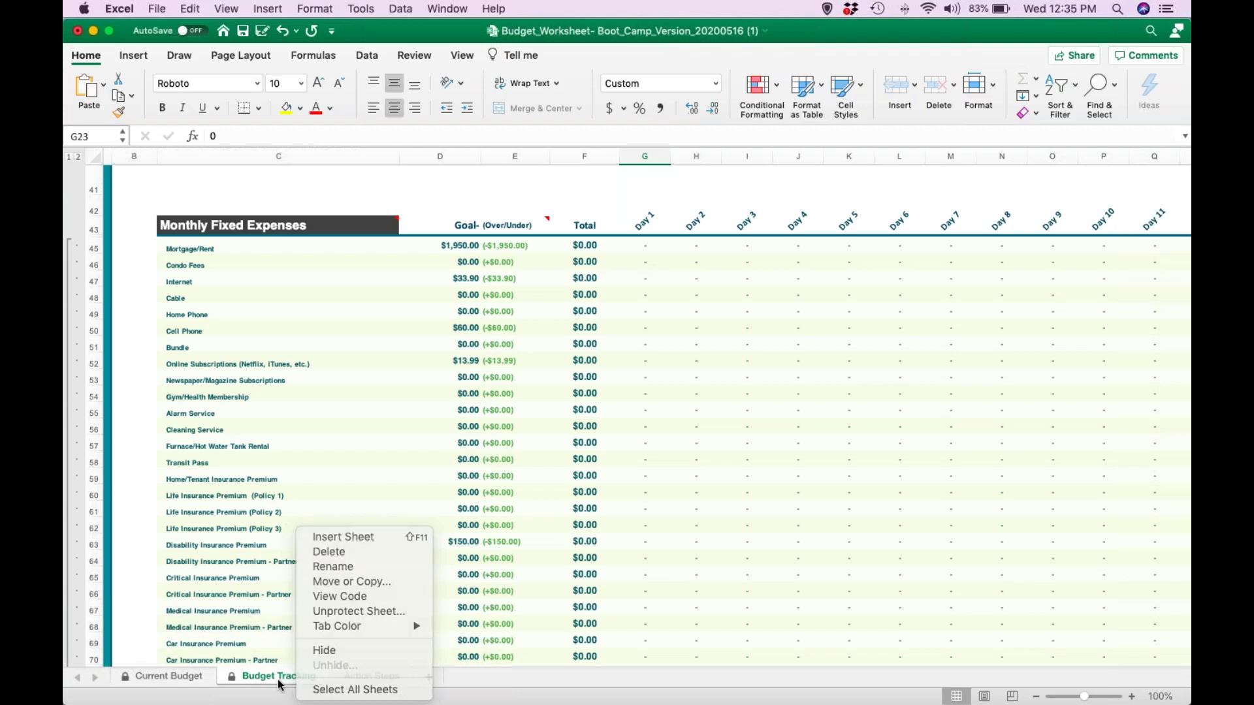
click(281, 684)
right_click(297, 682)
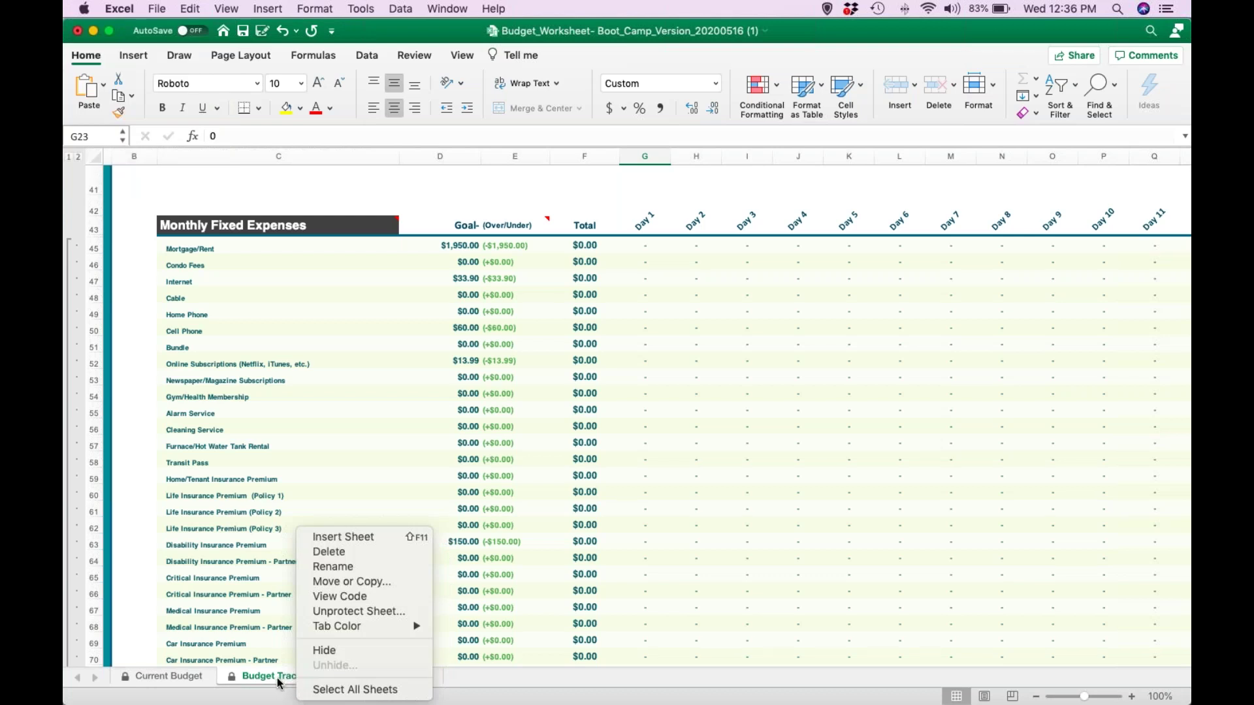
click(279, 683)
right_click(278, 683)
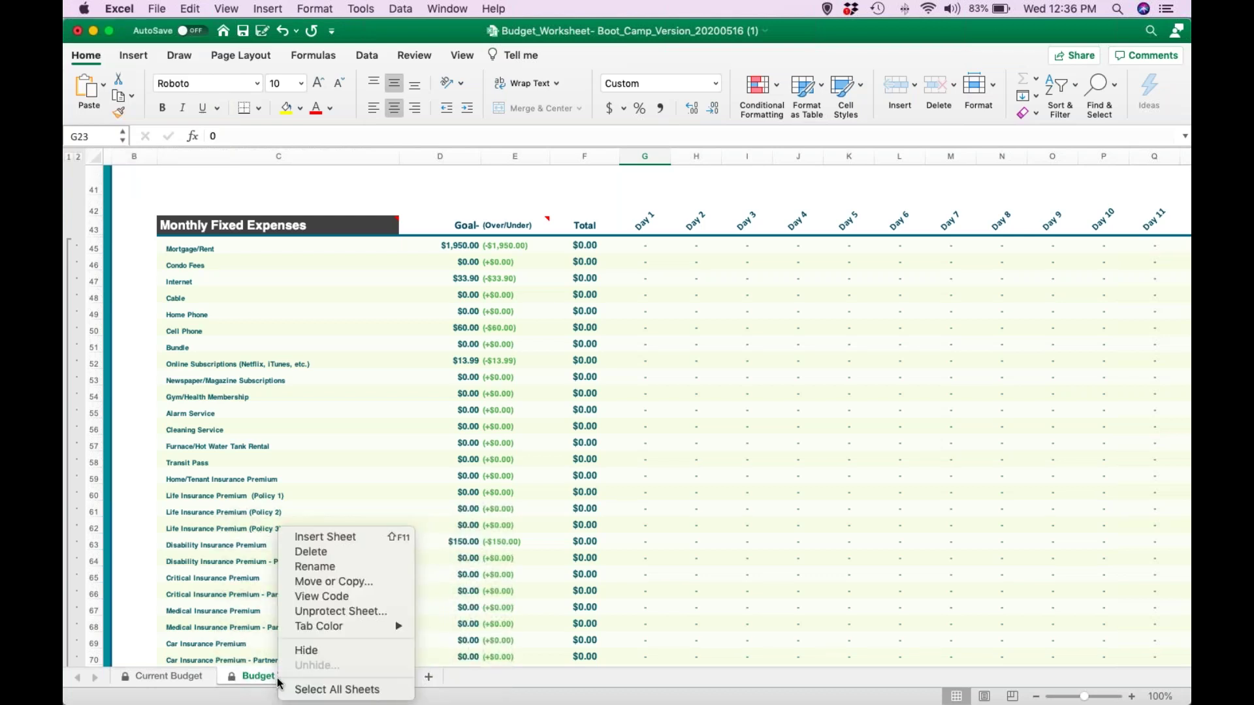
click(328, 582)
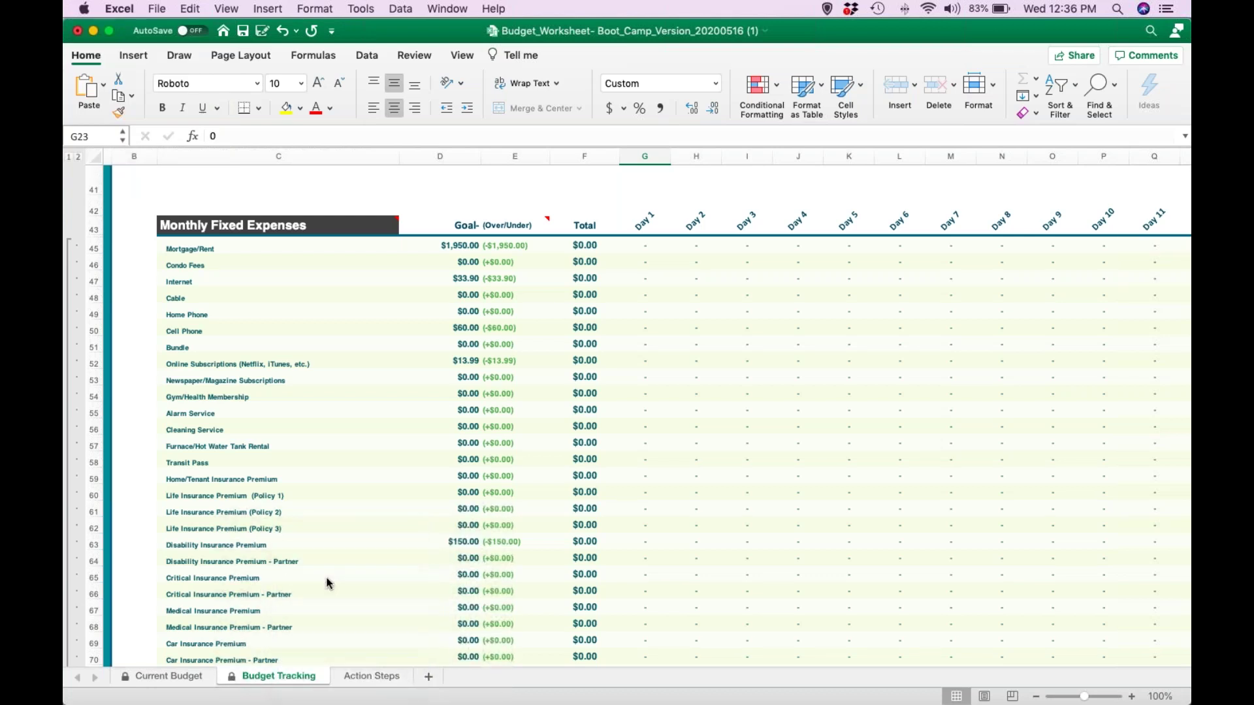
Create a copy of the Budget Tracking sheet in the same workbook, placed before the Action Steps sheet.
right_click(296, 681)
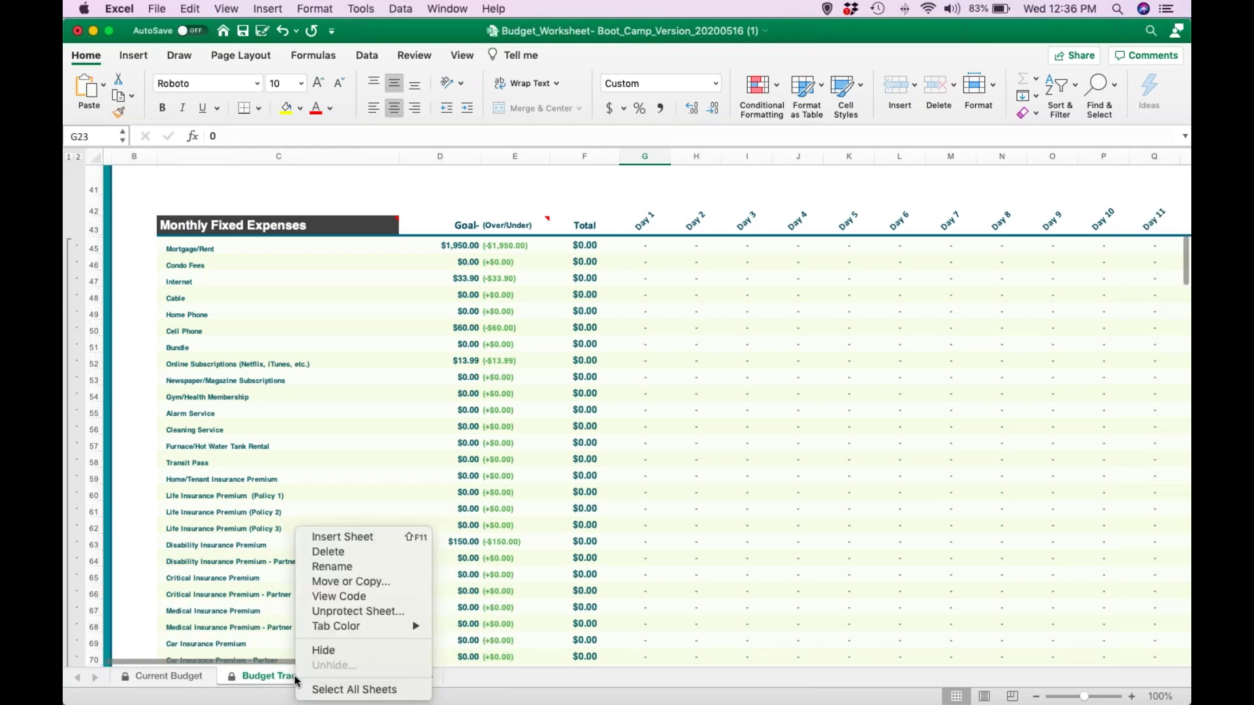
click(334, 581)
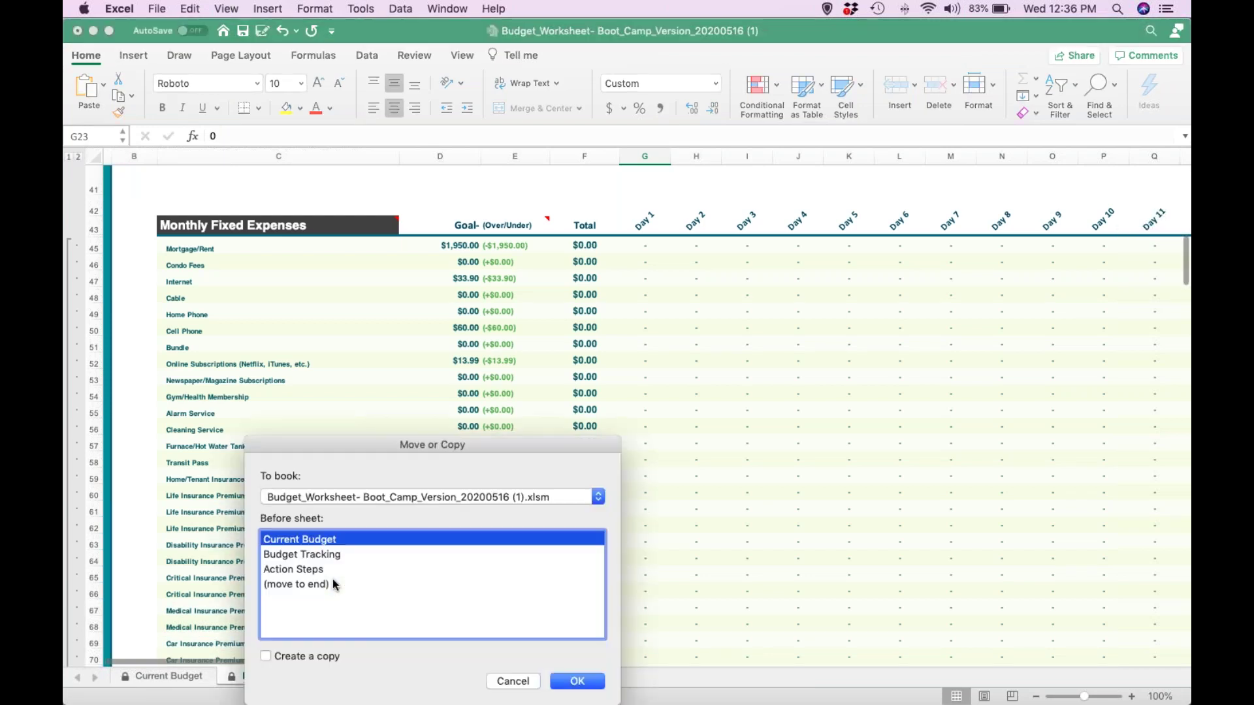
click(300, 660)
drag(401, 451, 469, 235)
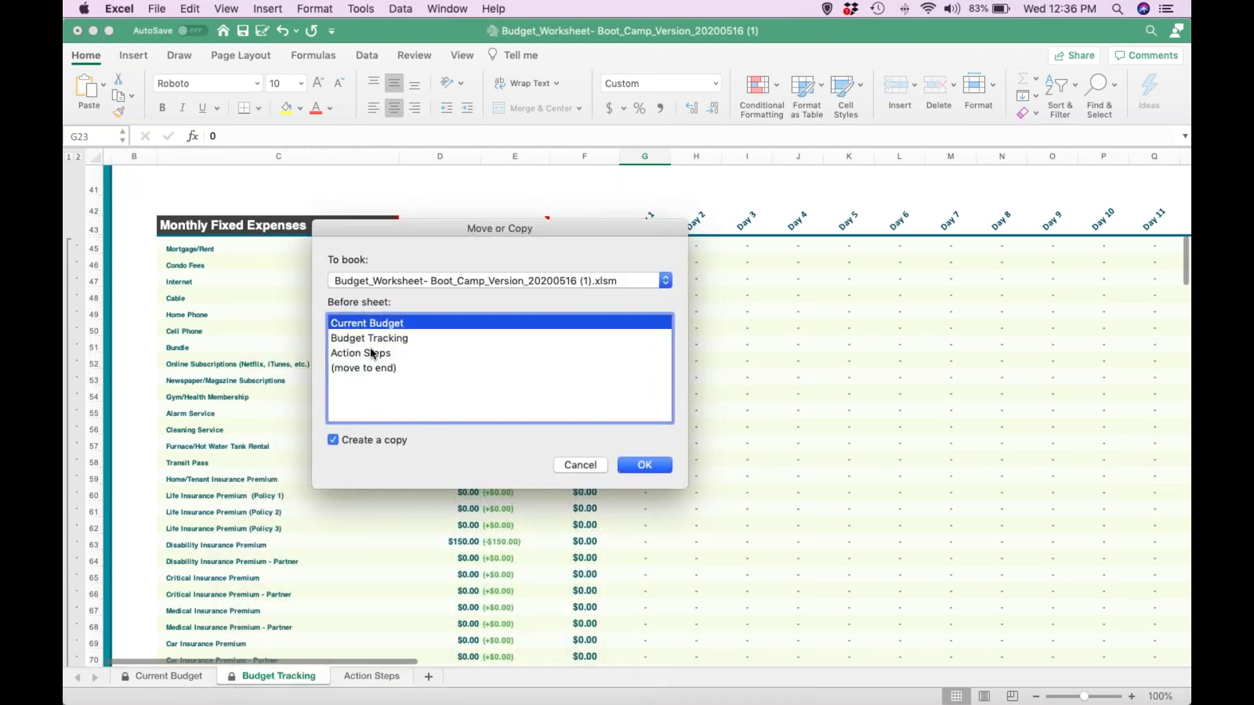
click(370, 352)
click(644, 464)
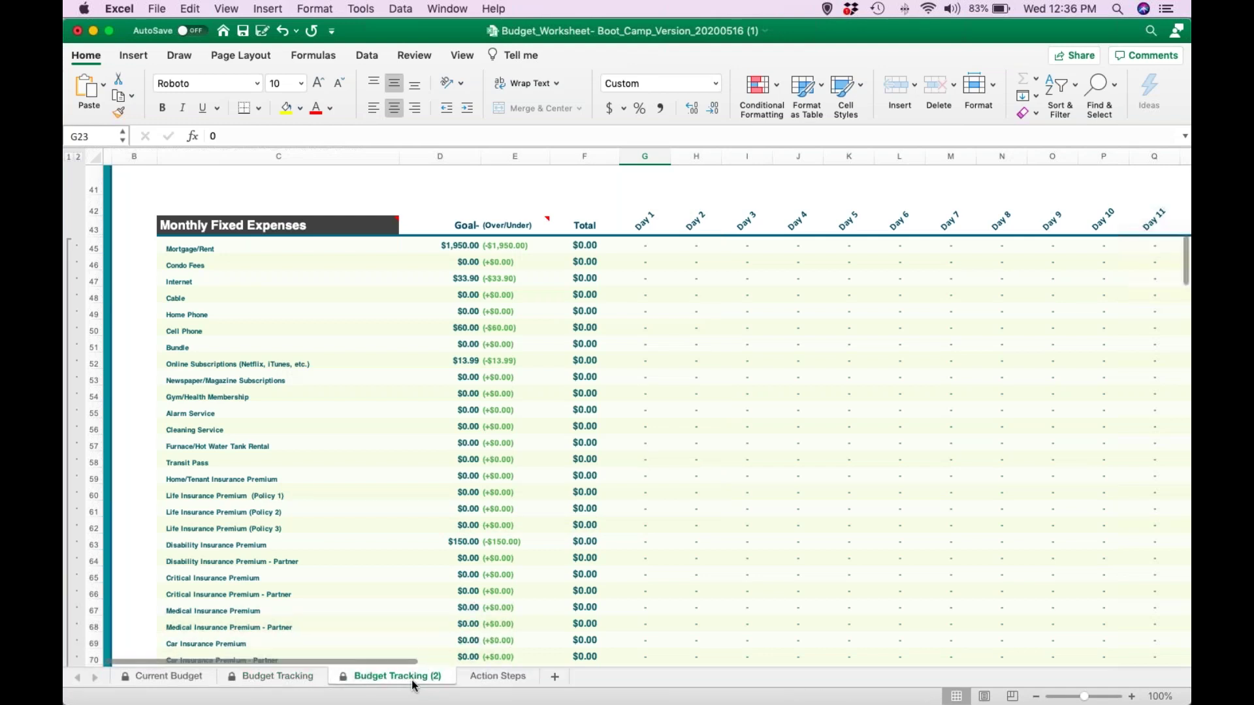
Rename the original Budget Tracking sheet as August Tracking.
right_click(412, 684)
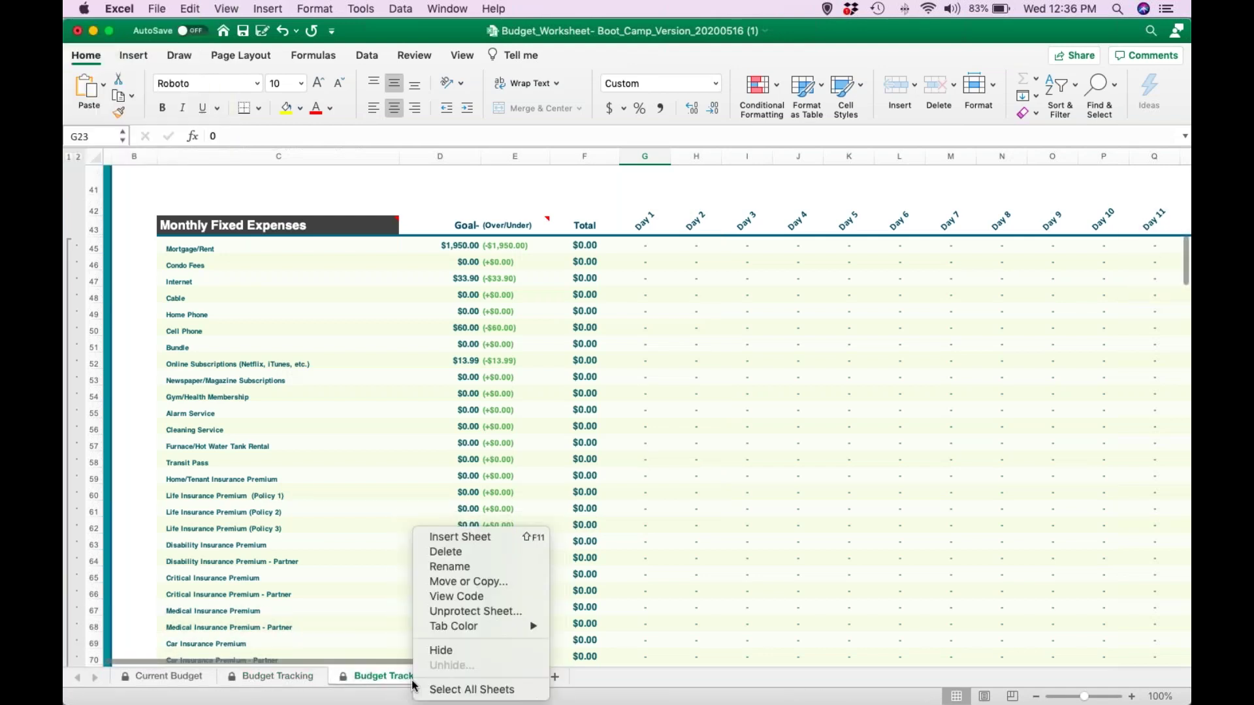
click(280, 683)
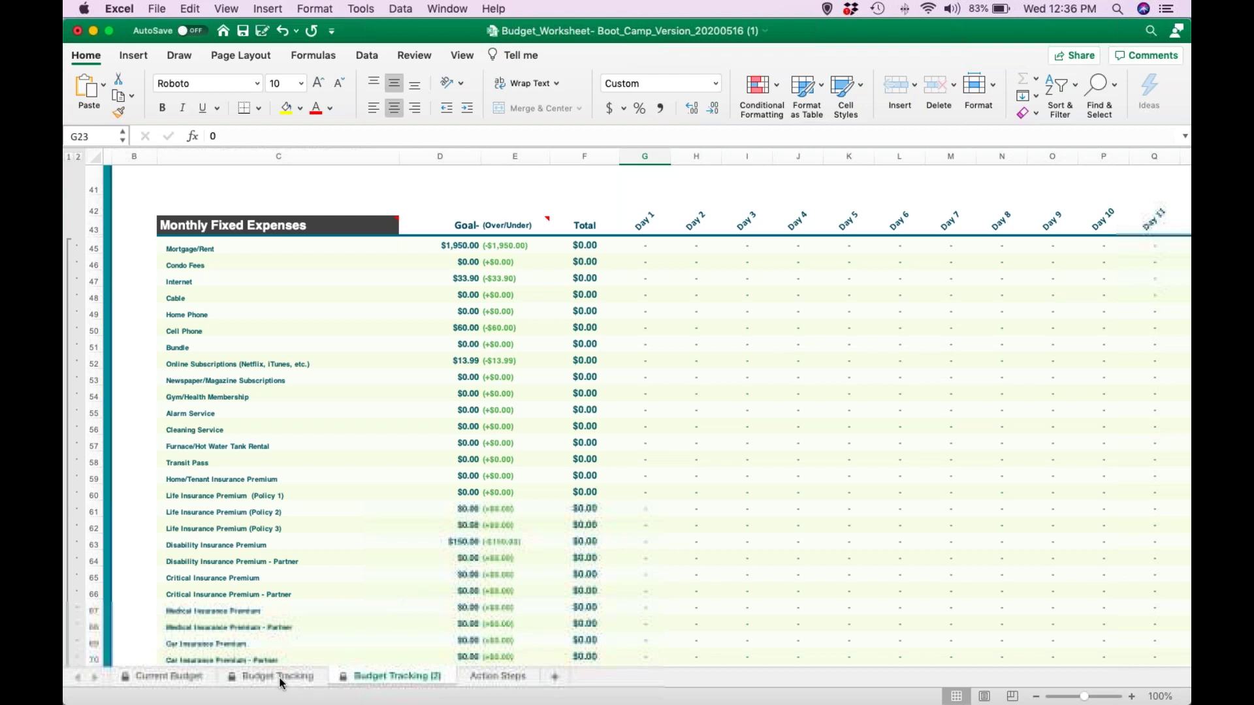
click(281, 683)
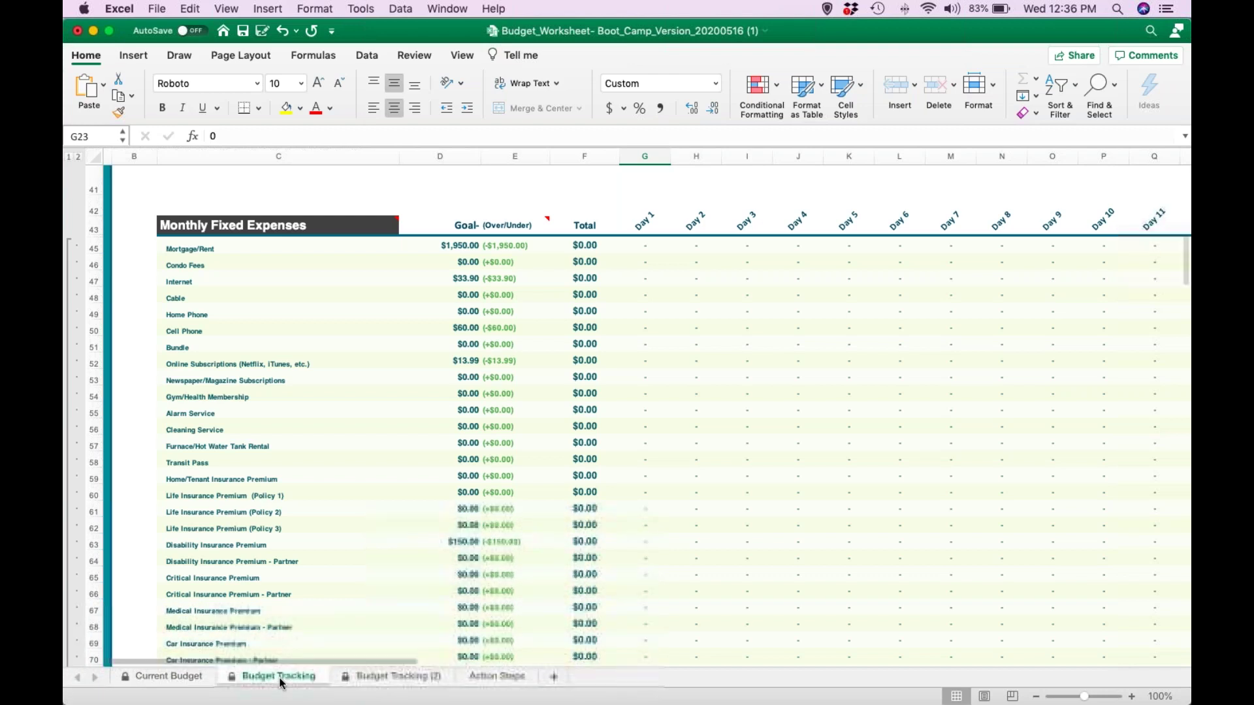
right_click(281, 683)
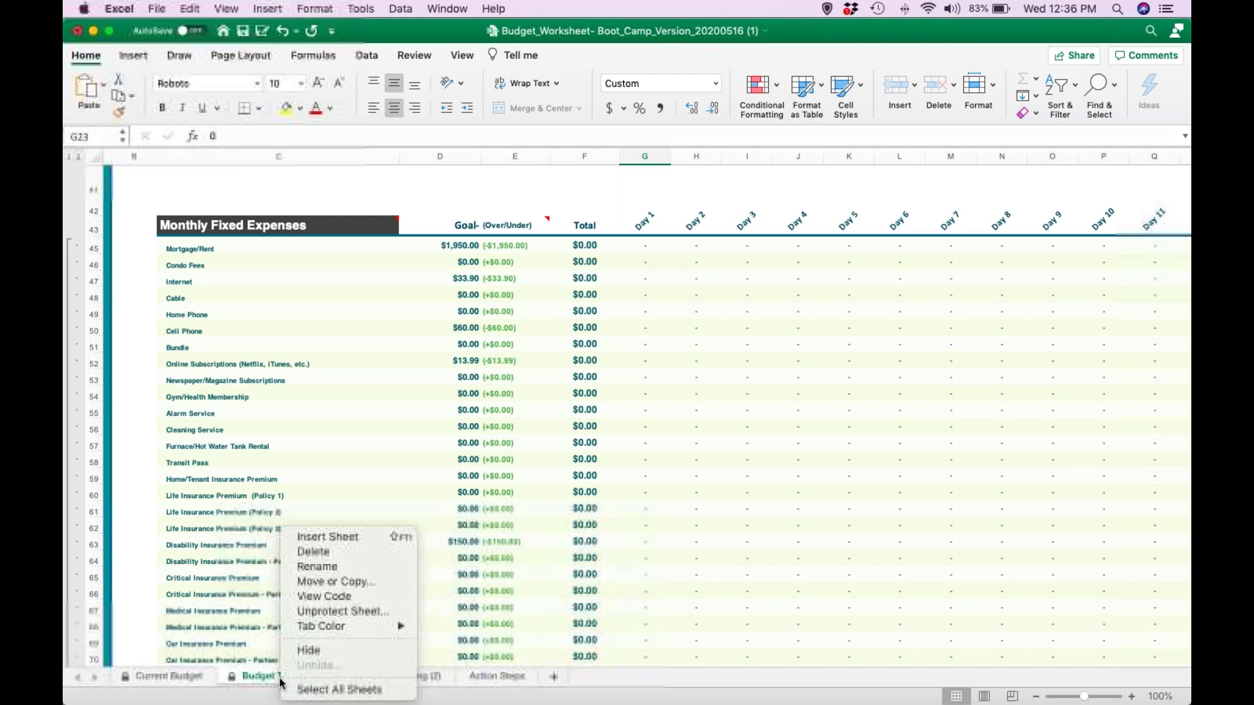
click(316, 568)
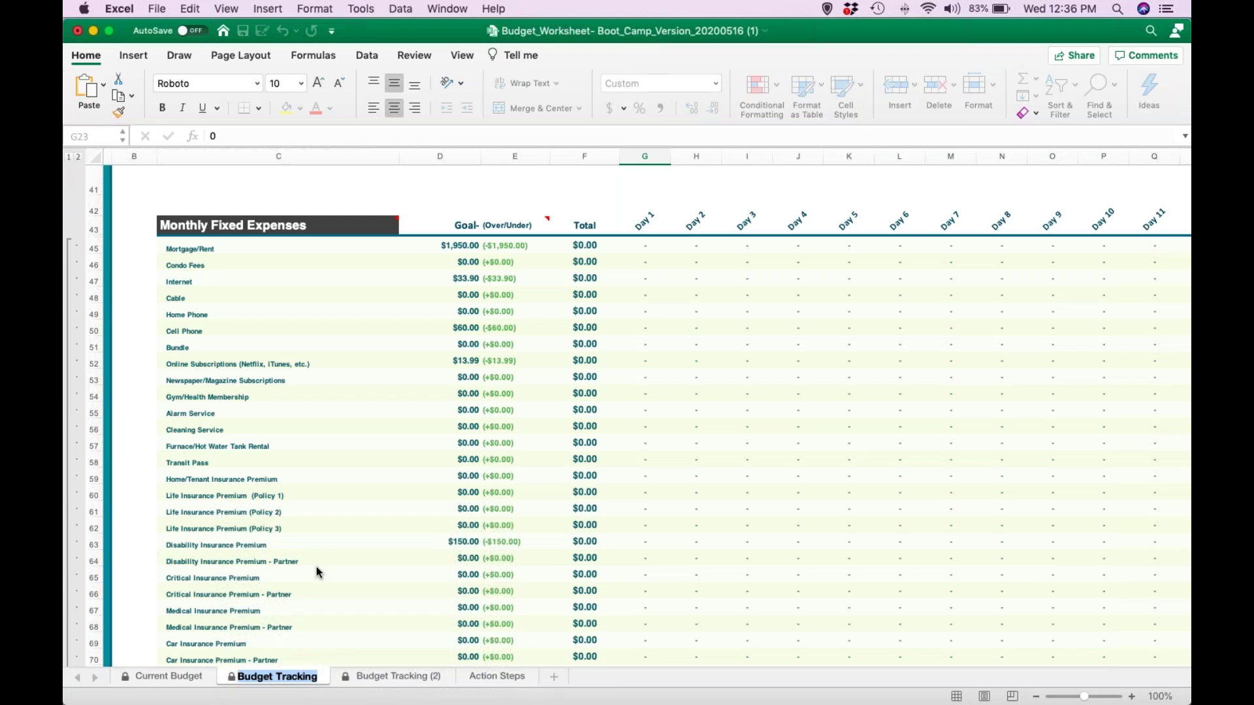
text(August Tracking)
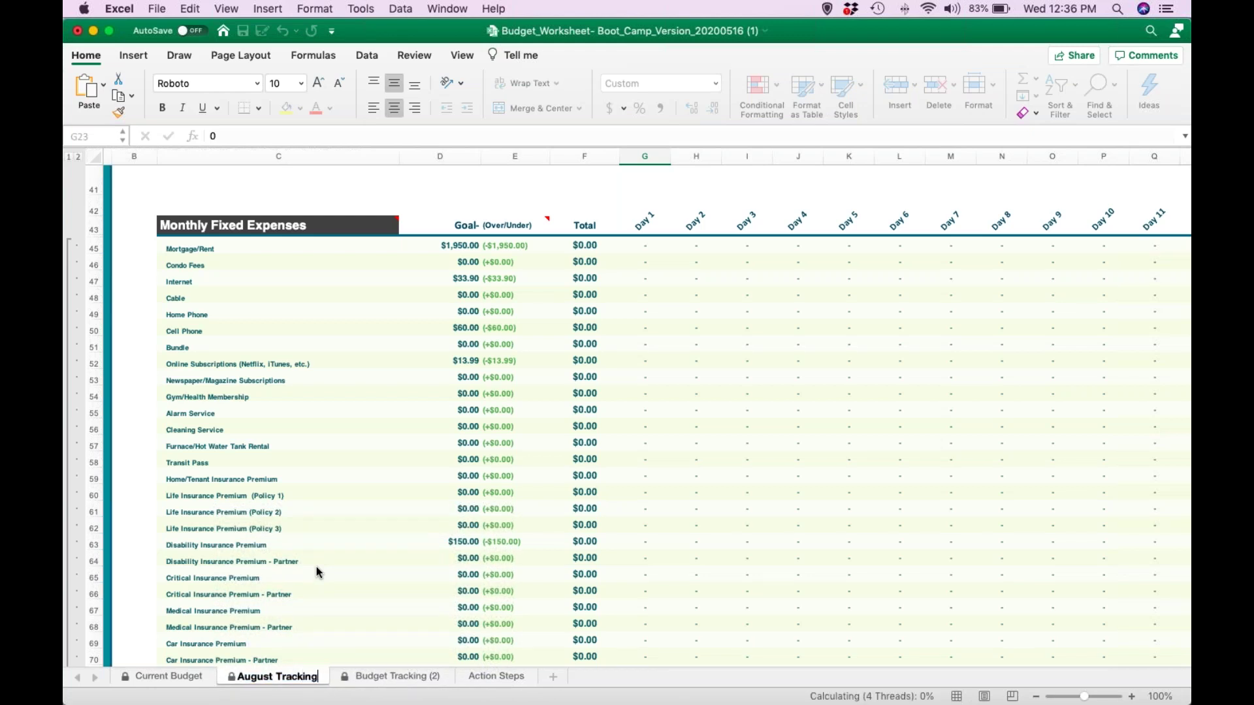
key(Return)
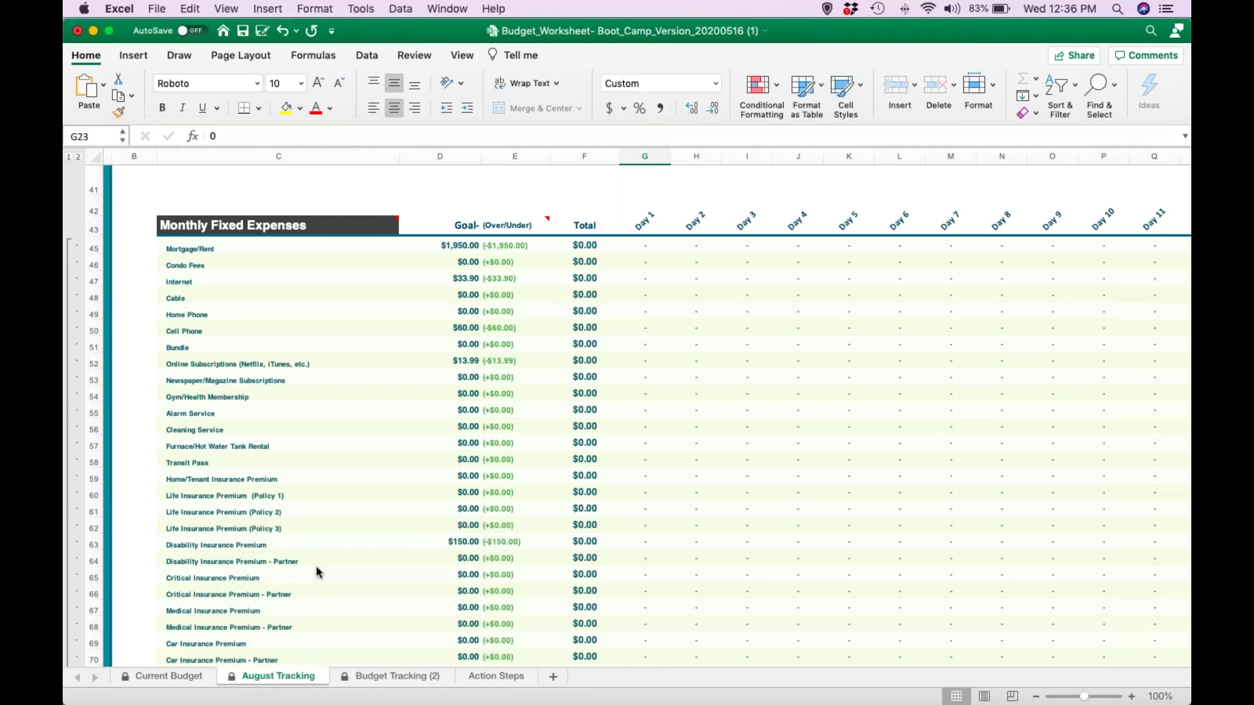
Enter 1950 for Mortgage/Rent on Day 1 under Monthly Fixed Expenses in the August Tracking sheet.
click(651, 248)
text(1950)
key(Return)
key(Return)
key(Return)
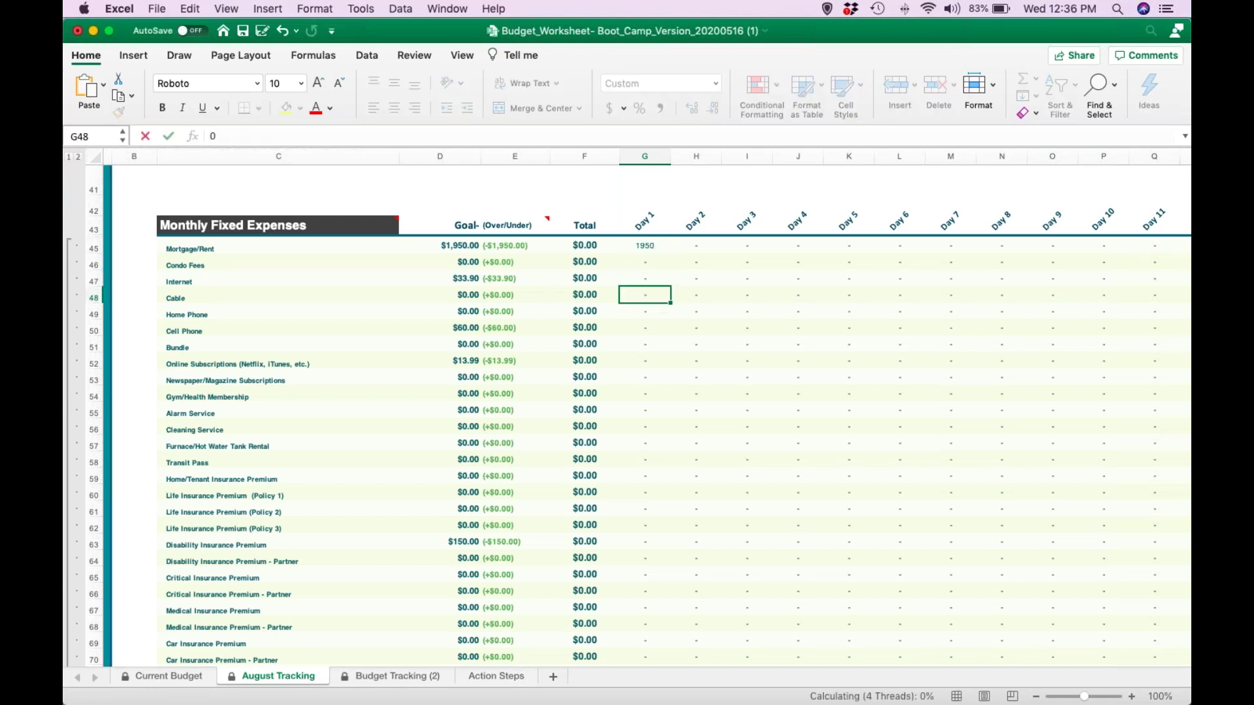
Under Monthly Income, record Day 1 employment income of 3450 and partner employment income of 1,765.
scroll(627, 418, up, 3)
scroll(625, 208, up, 5)
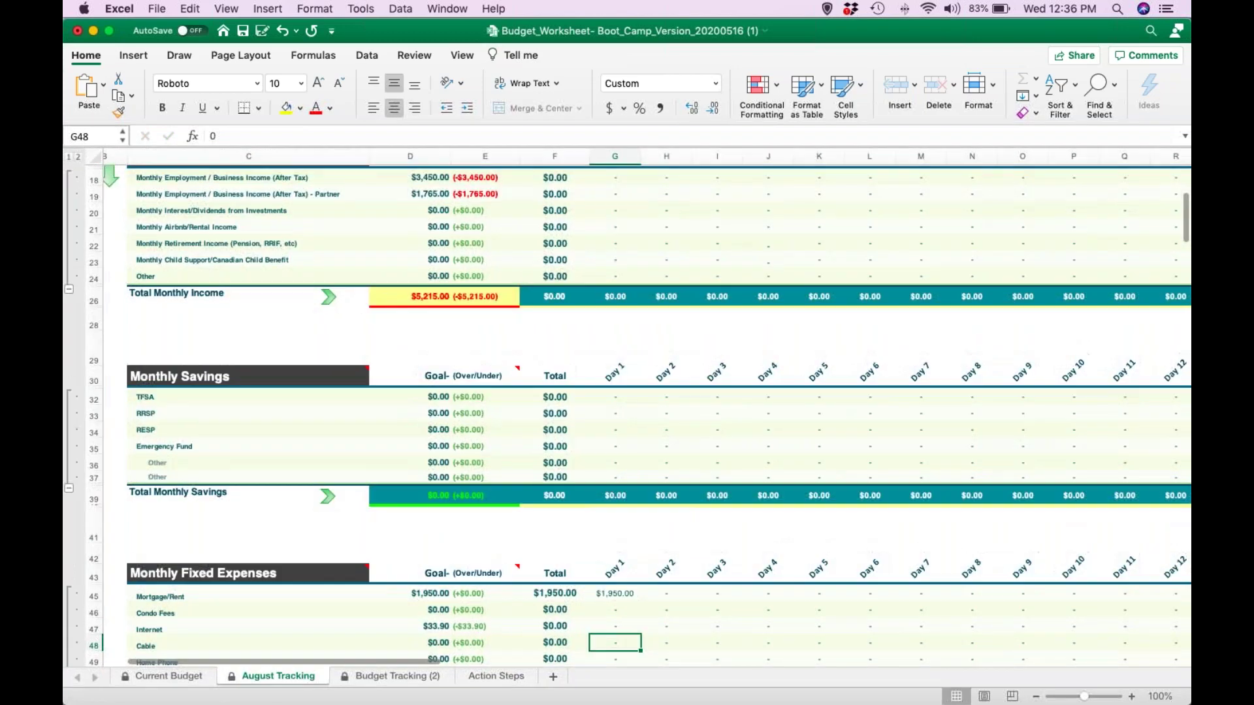
click(625, 208)
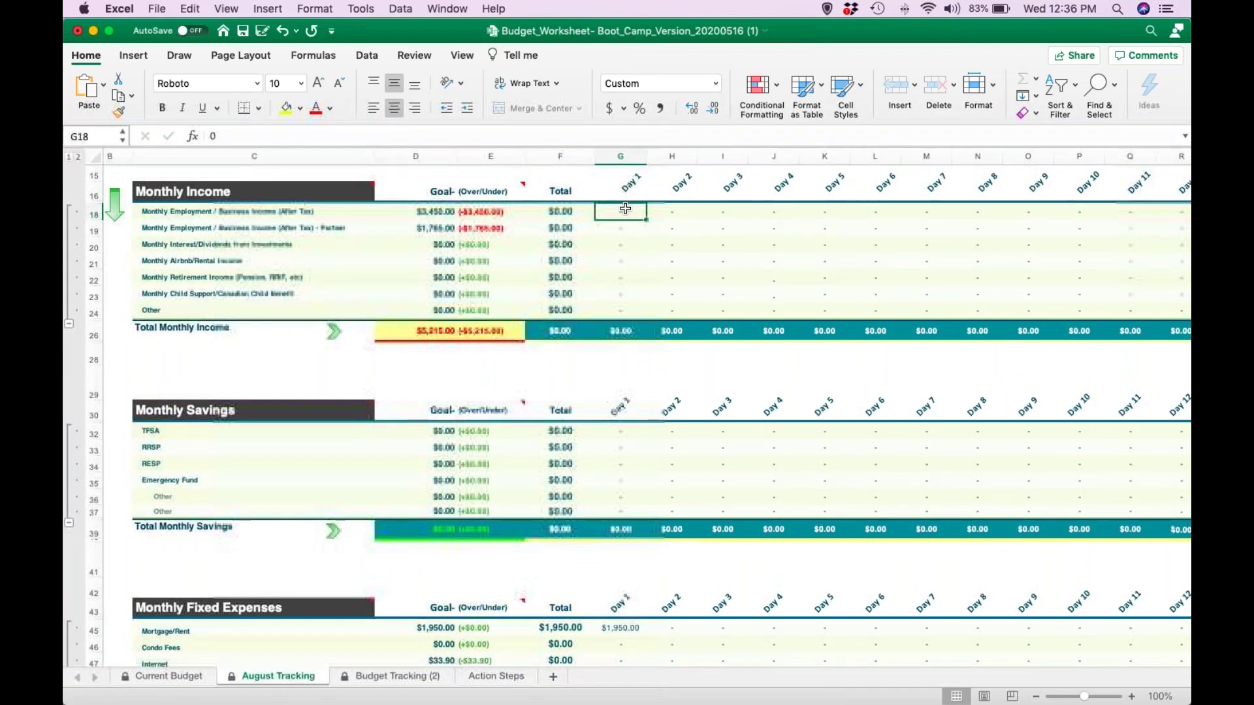
text(3450)
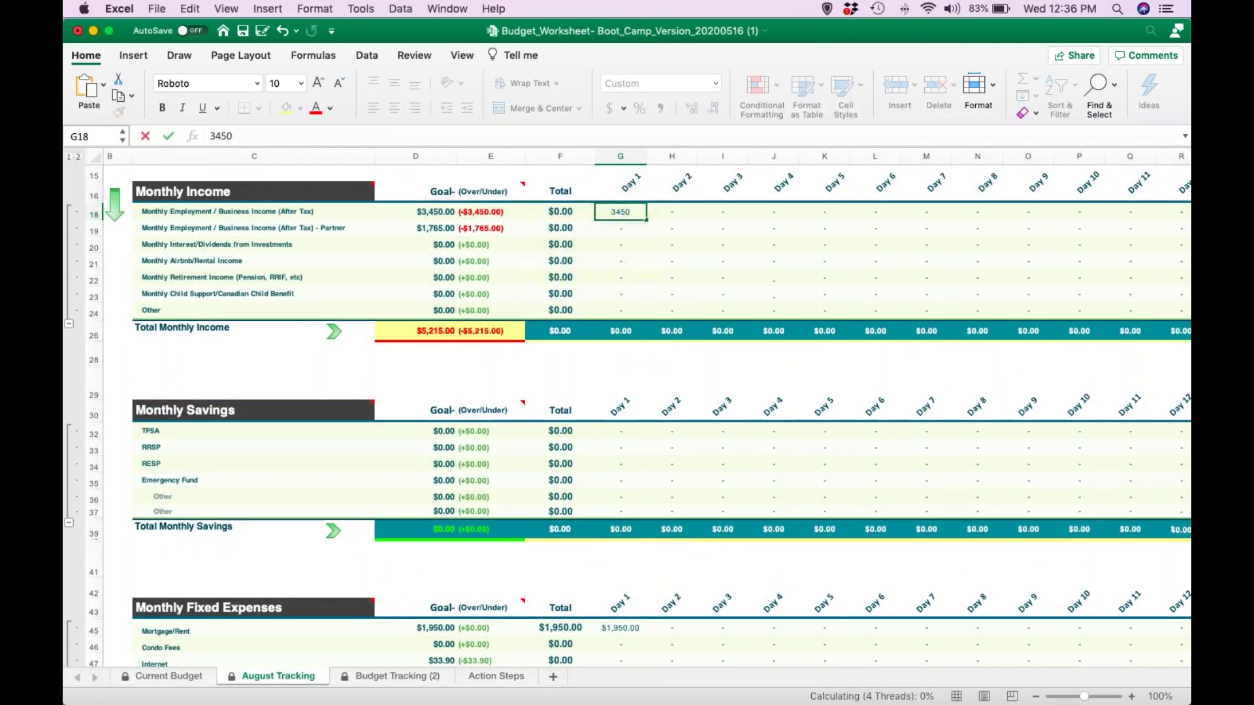
click(625, 229)
text(1,)
text(765)
key(Return)
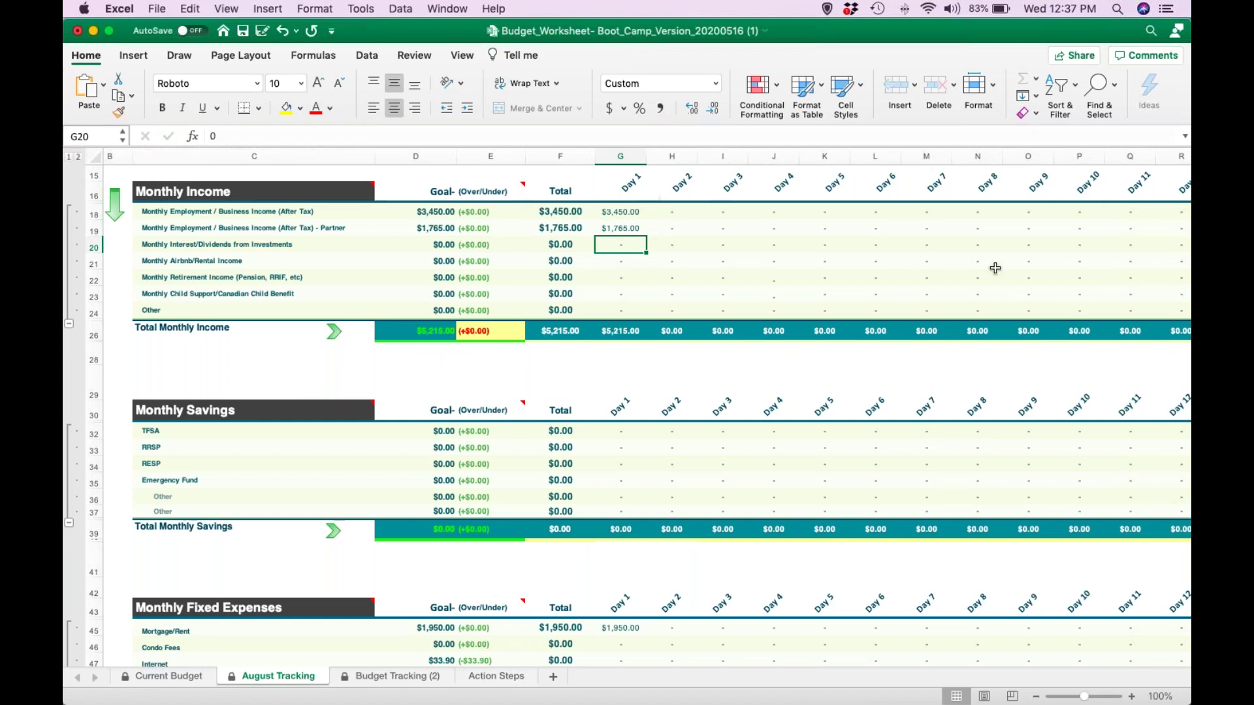
Enter 33.90 for Internet on Day 3 under Monthly Fixed Expenses.
scroll(840, 385, down, 3)
scroll(841, 384, down, 5)
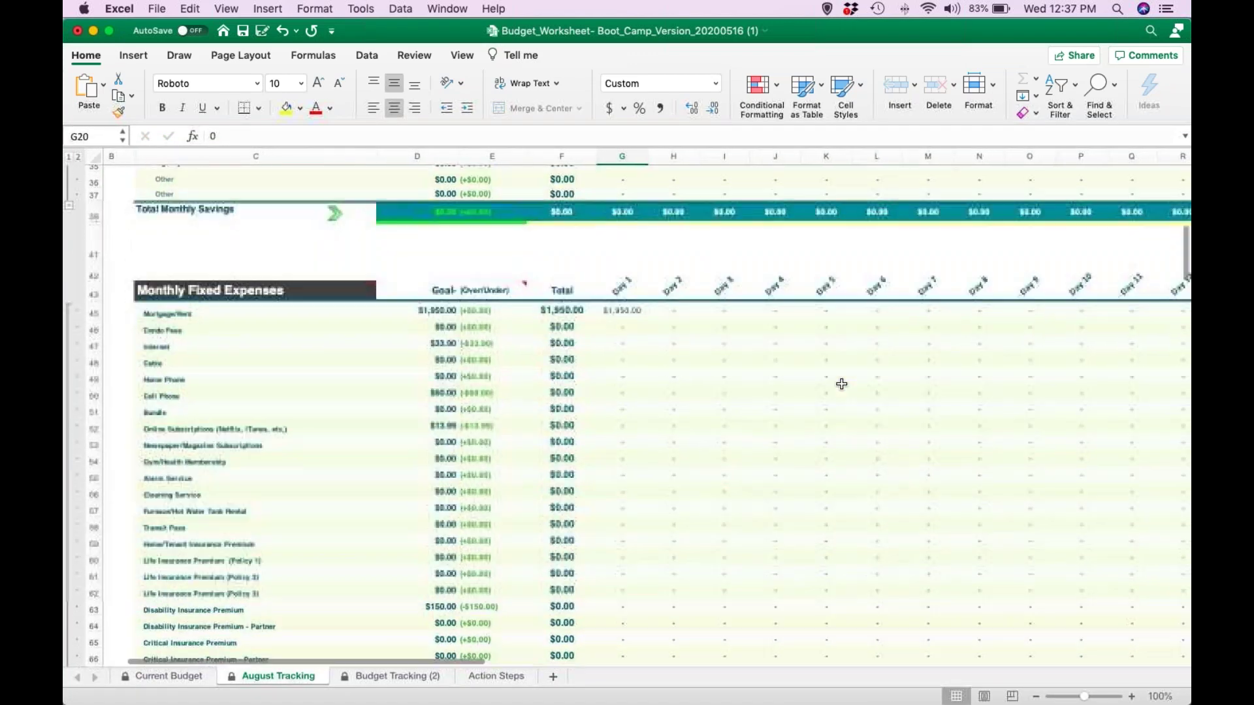
click(717, 296)
text(33.9)
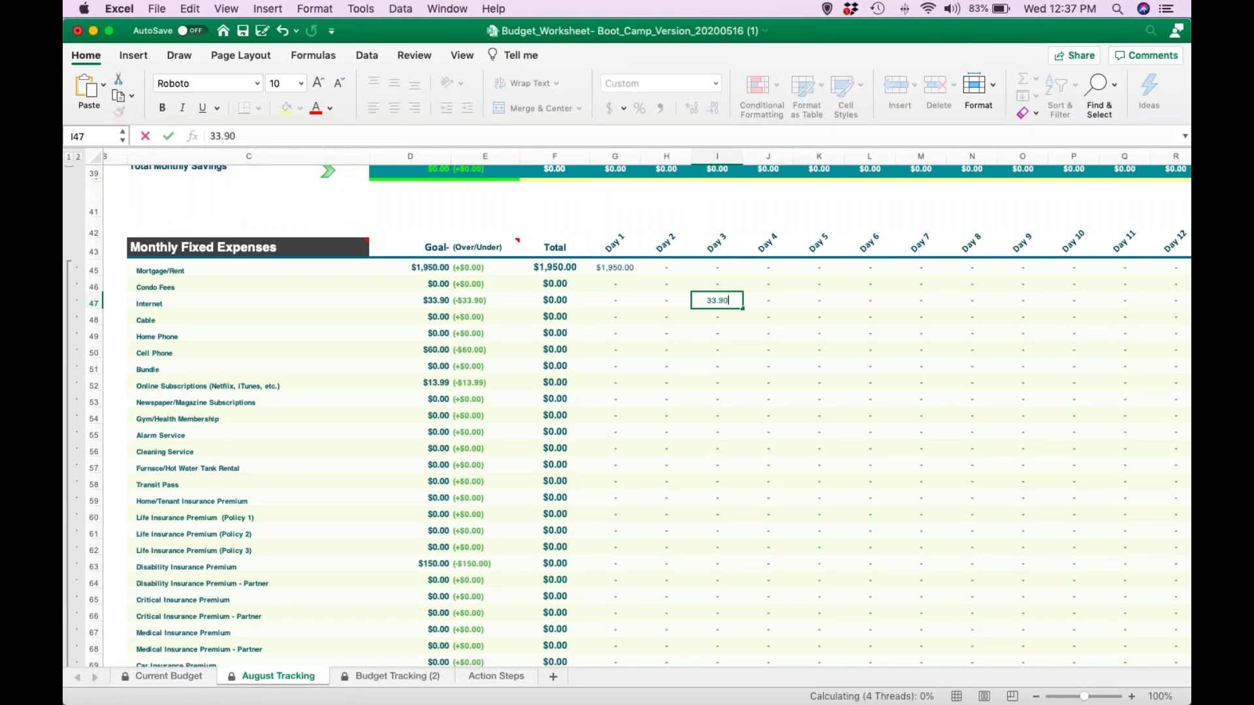
key(Return)
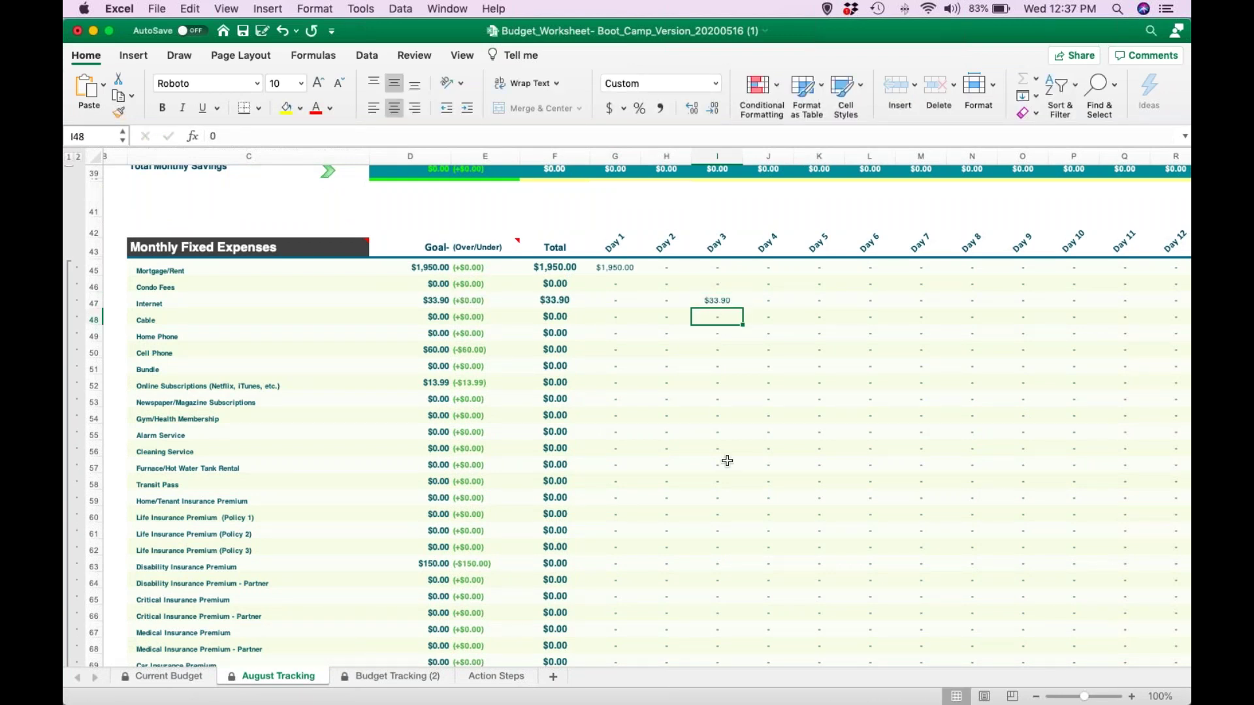
Enter 230.20 for Groceries on Day 1 under Monthly Variable Expenses.
scroll(727, 461, down, 8)
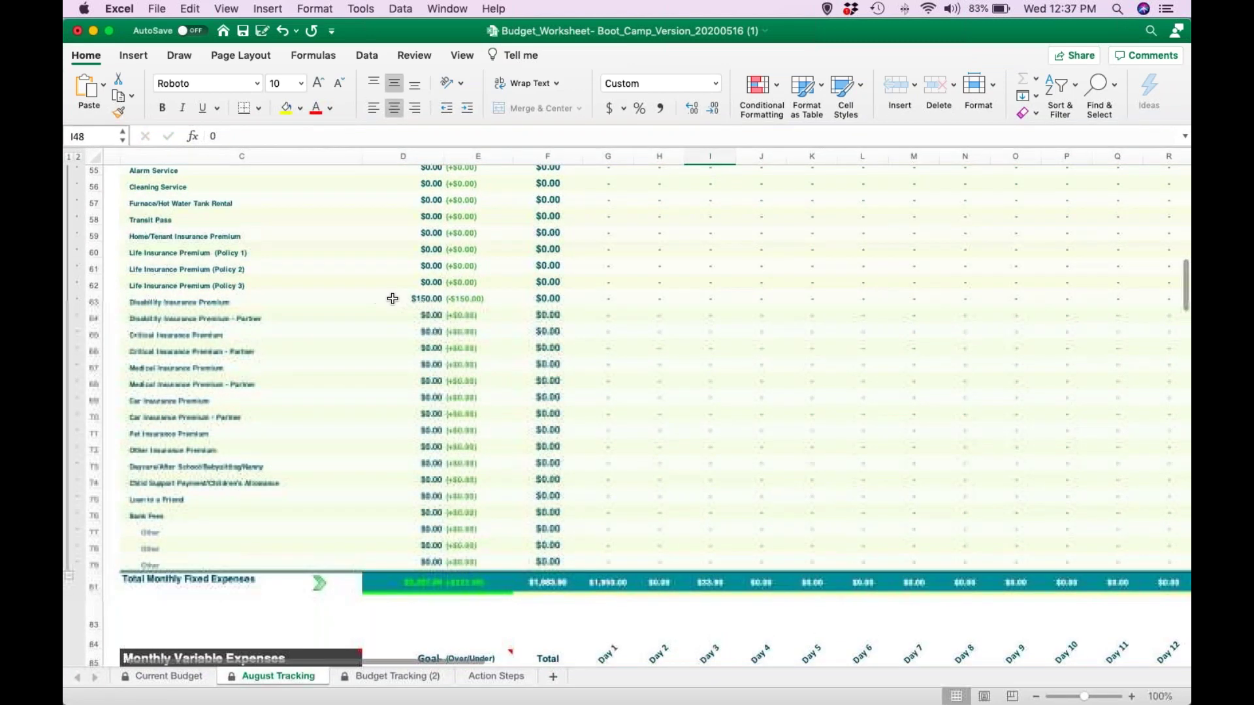
scroll(672, 492, down, 10)
scroll(675, 494, down, 2)
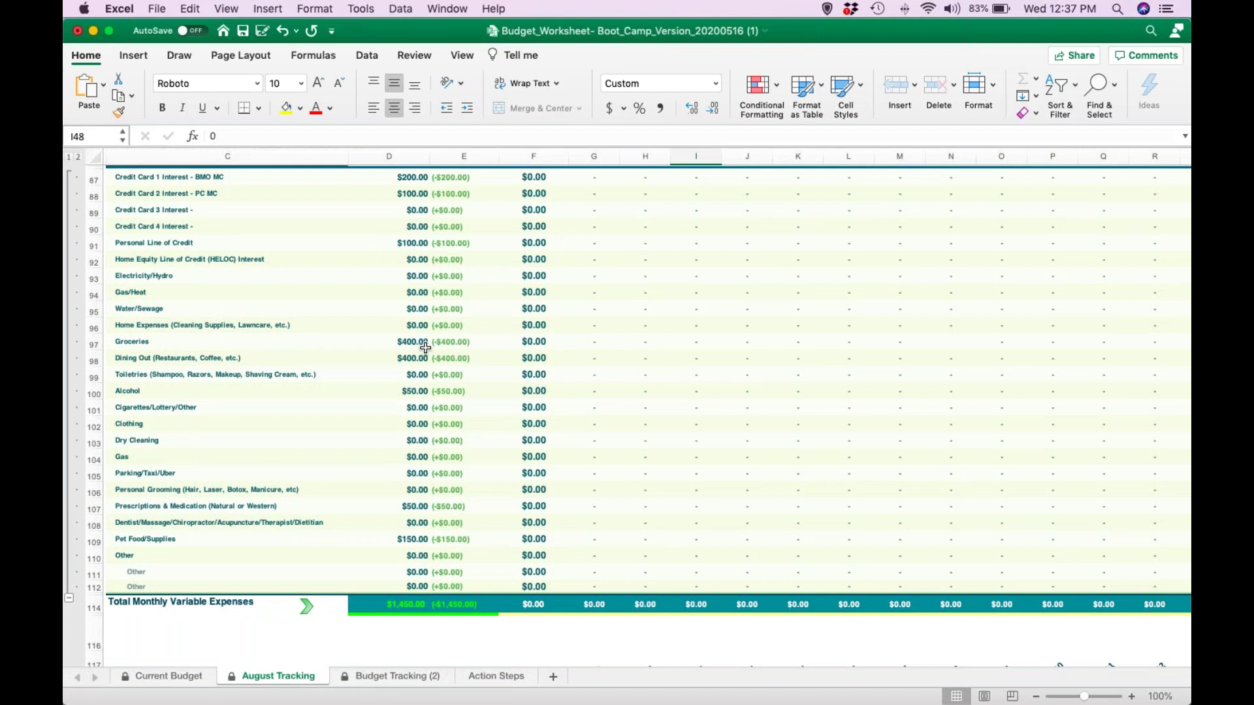
click(1133, 697)
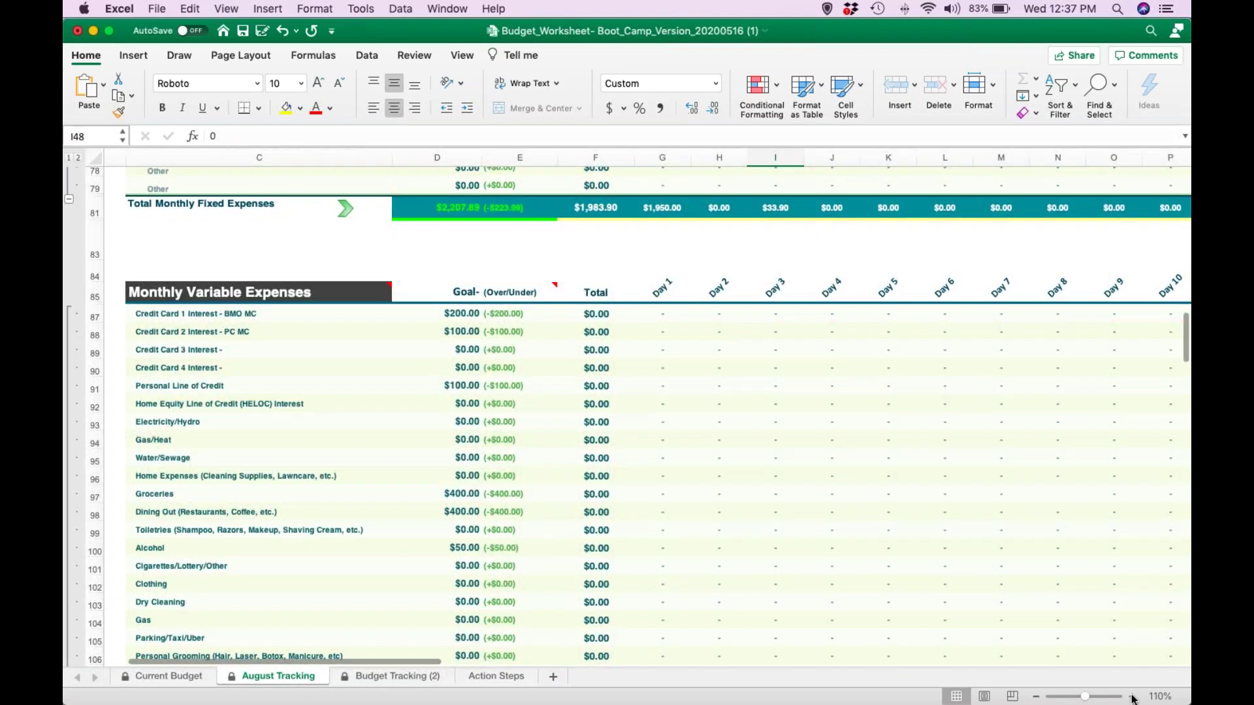
click(1133, 697)
click(1133, 697)
scroll(846, 601, up, 1)
scroll(845, 602, down, 10)
scroll(845, 602, up, 5)
click(775, 293)
text(230)
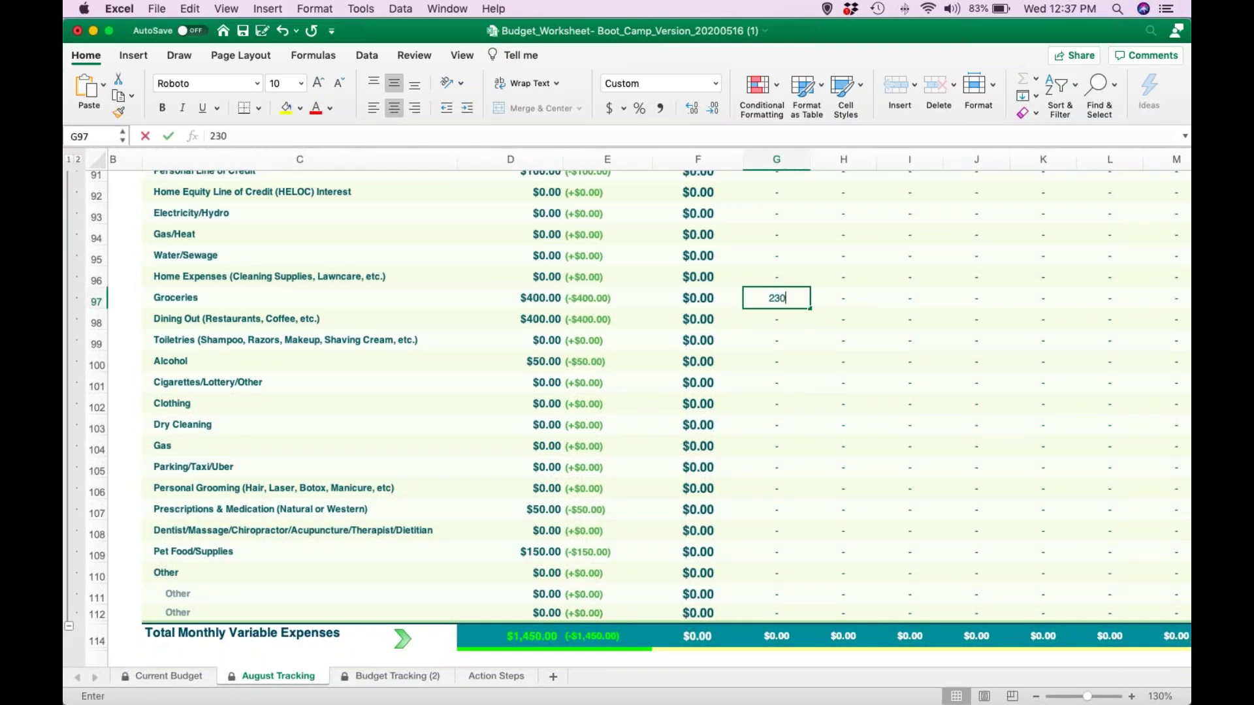
text(.20)
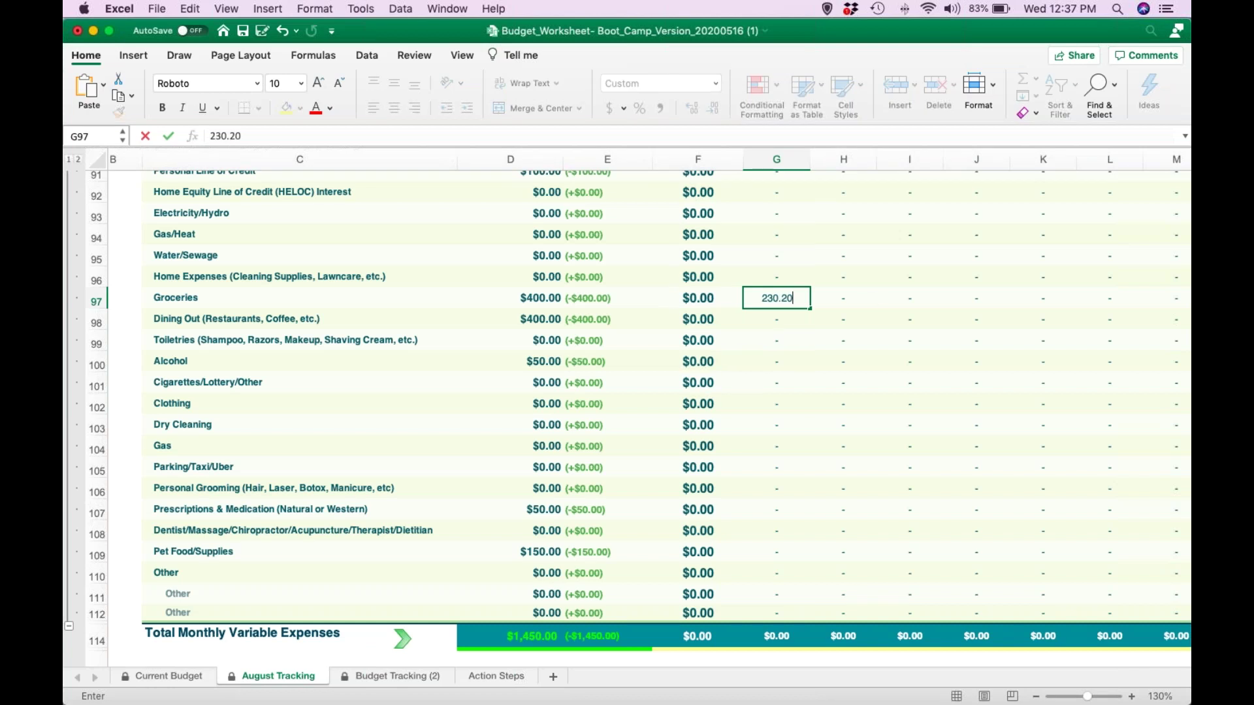
click(950, 305)
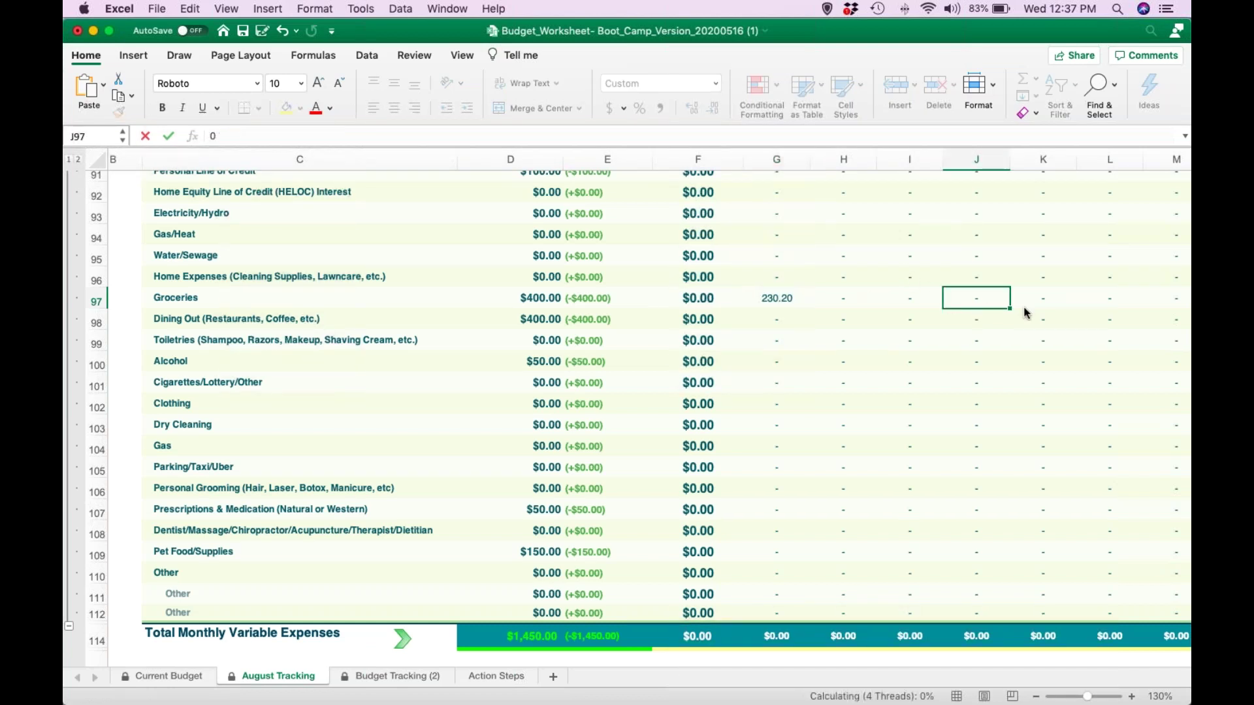
Record Groceries spending of 45.20 on Day 4 and 45.29 on Day 8 under Monthly Variable Expenses.
text(45.20)
key(Return)
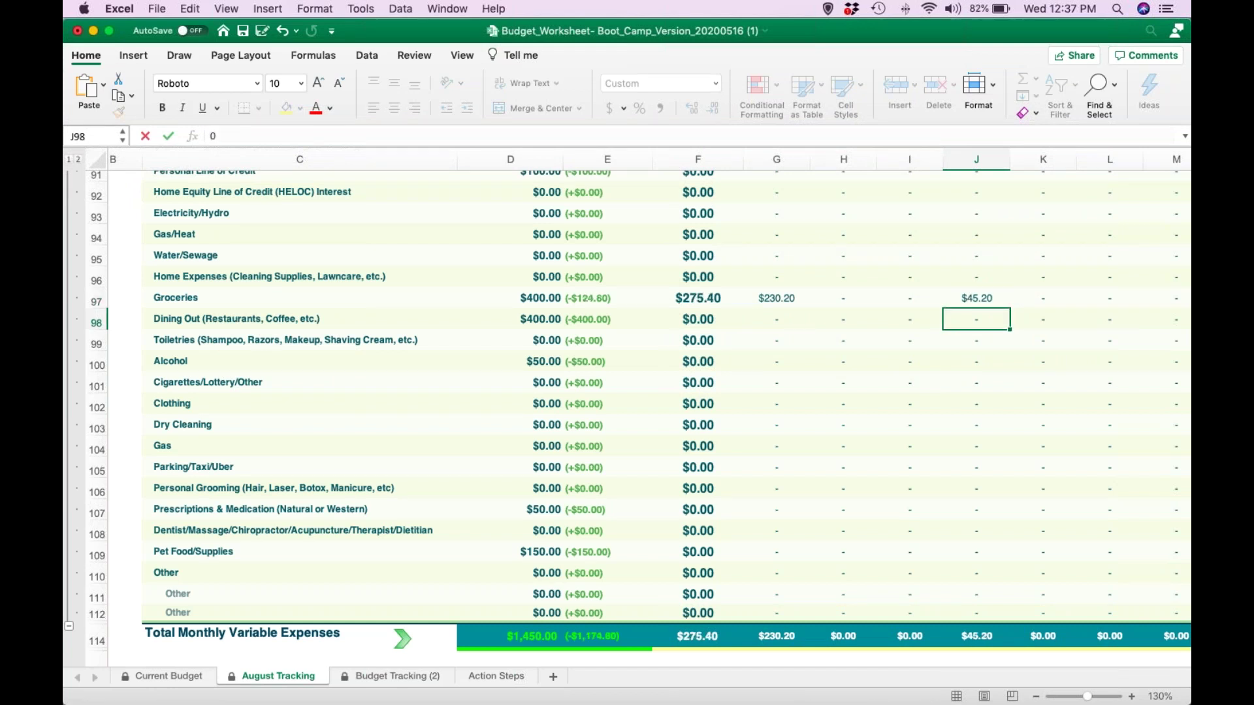
scroll(1084, 322, right, 5)
click(989, 330)
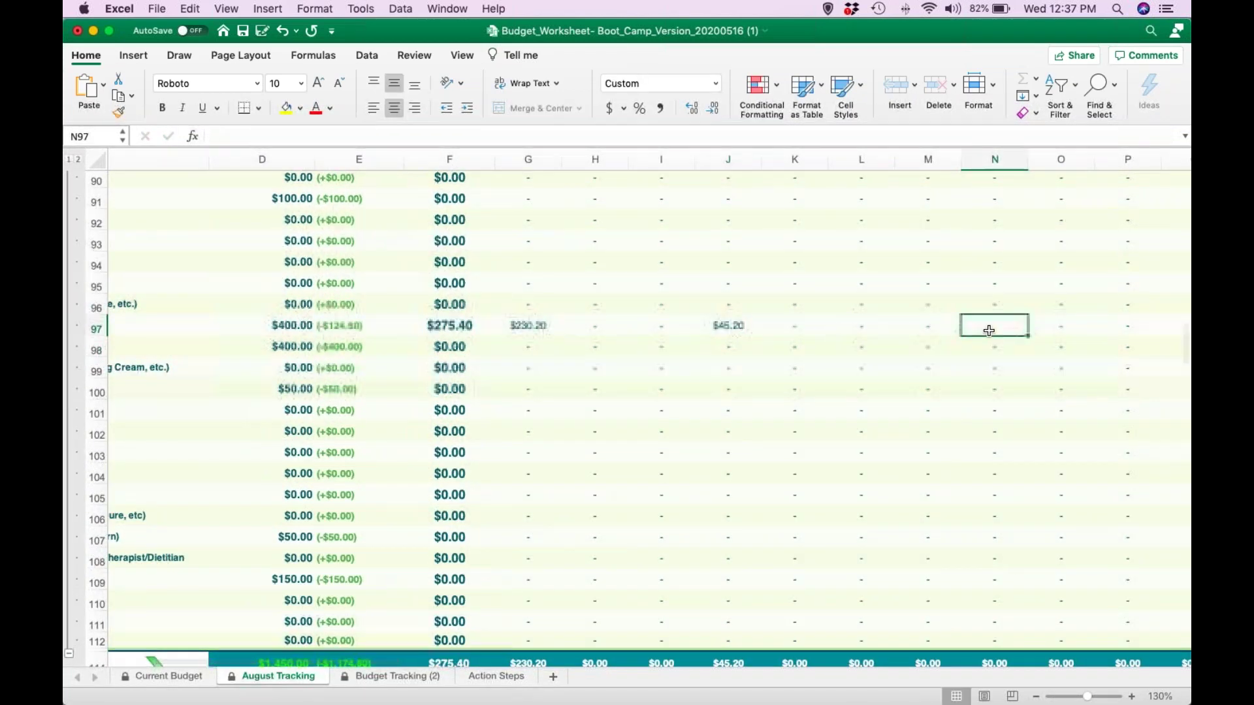
text(45.29)
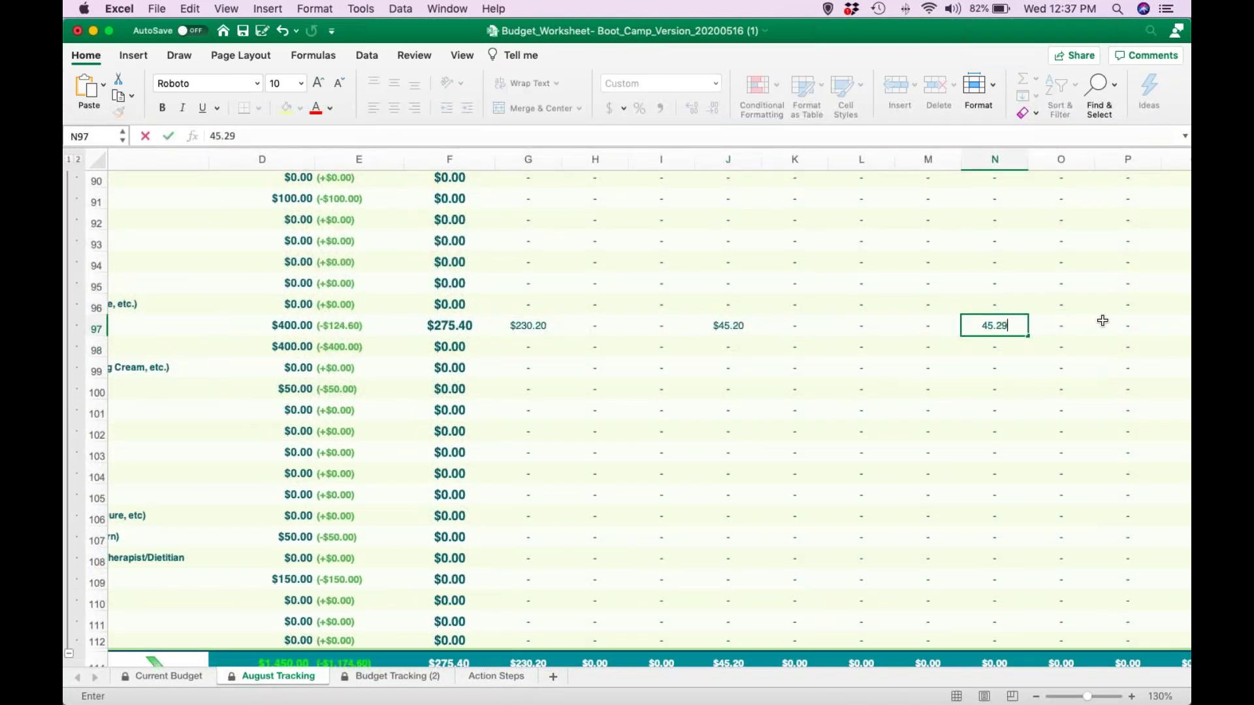
click(1127, 325)
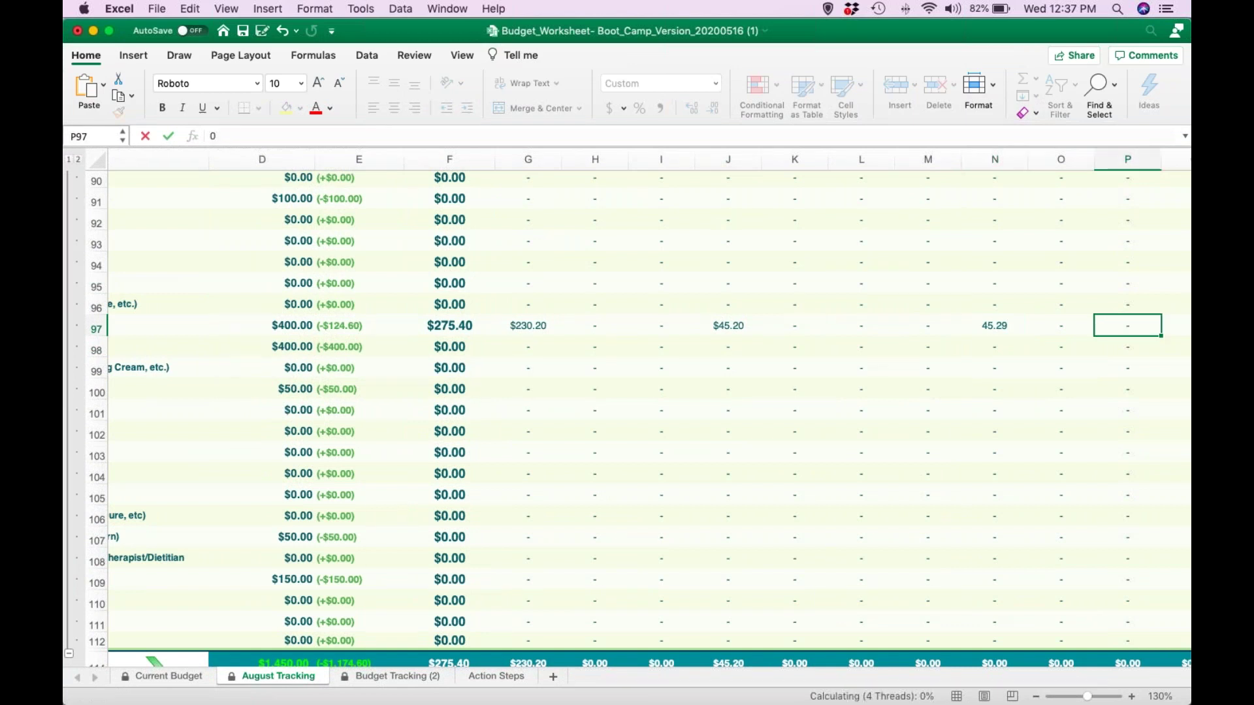
Enter 89.20 for Groceries on Day 14 under Monthly Variable Expenses.
scroll(1086, 325, right, 5)
click(1086, 326)
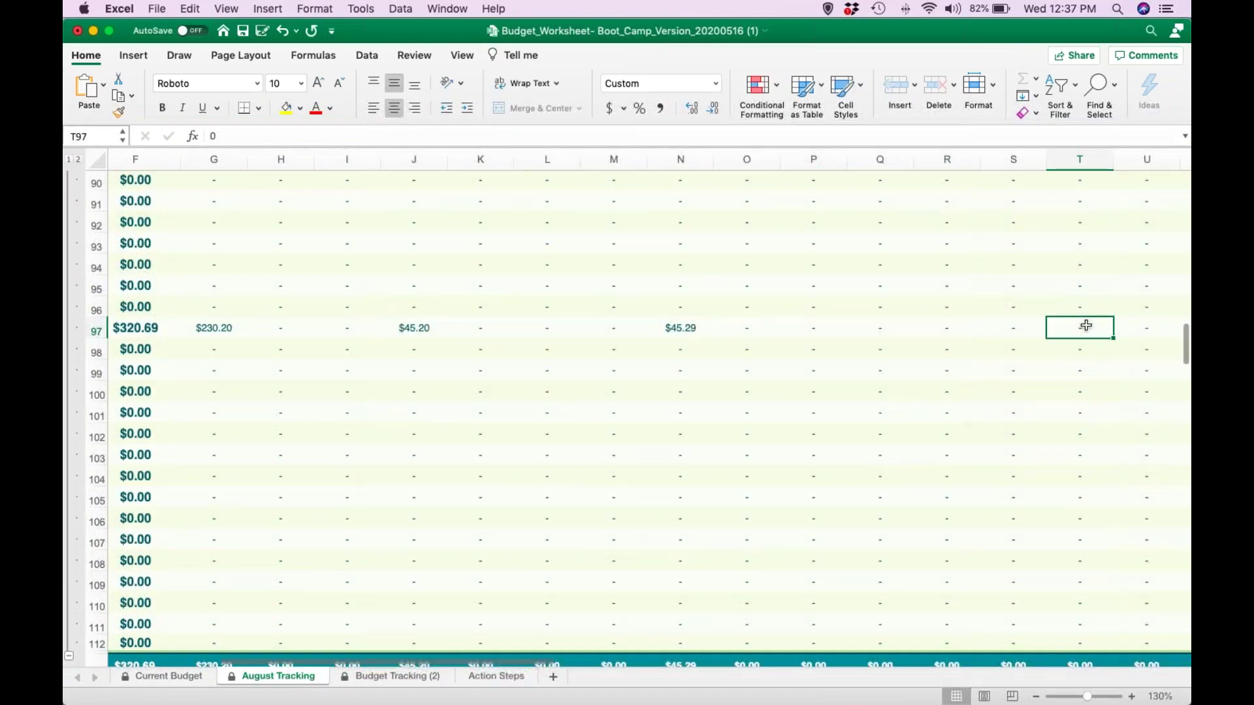
text(89.20)
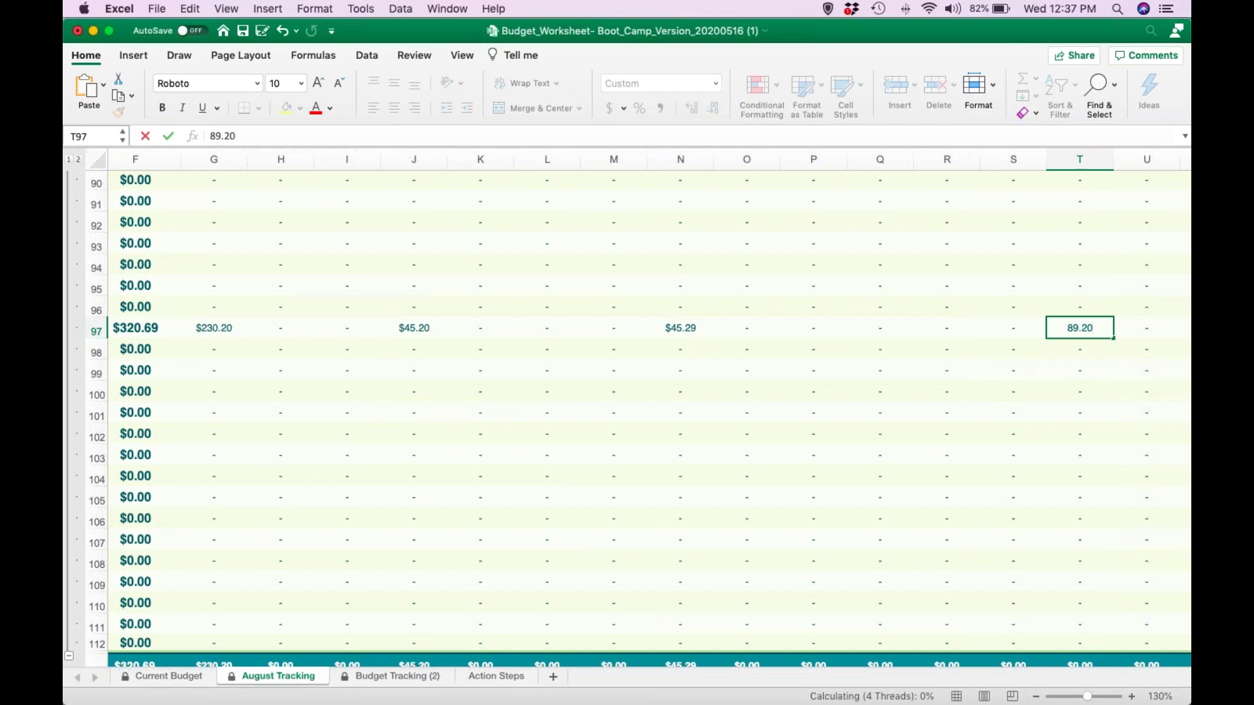
key(Return)
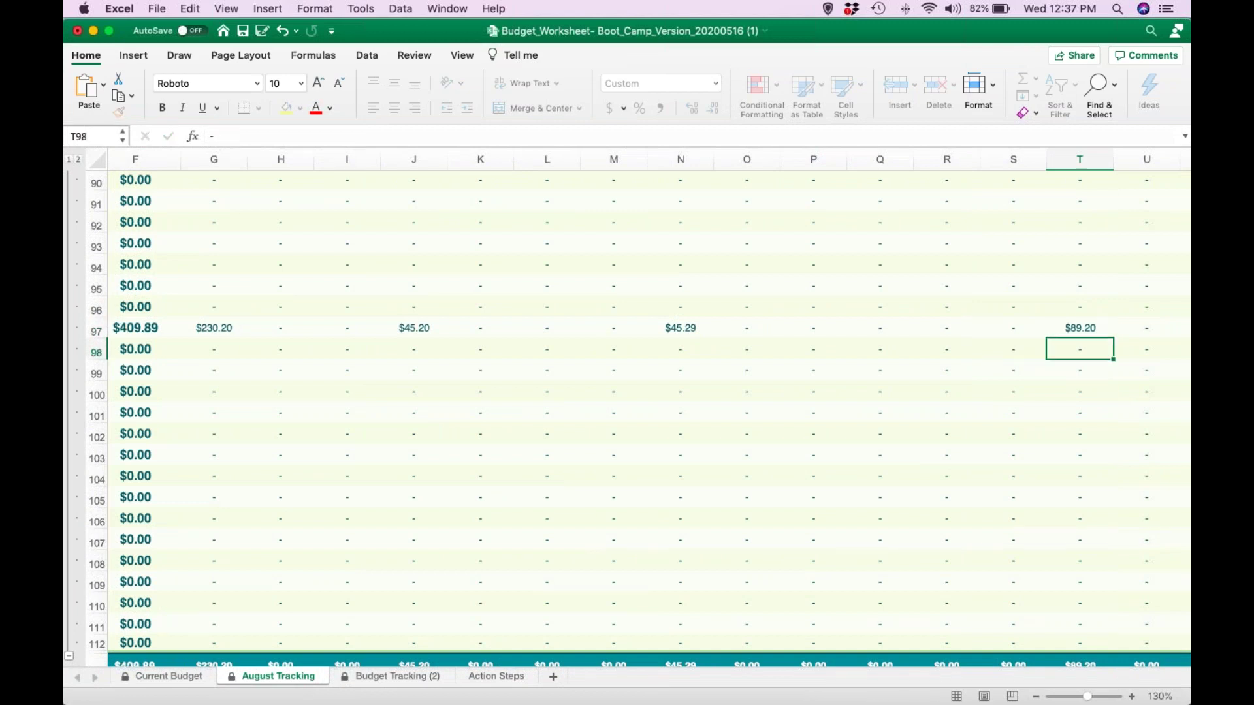
Examine the Groceries over/under figure, then compare goal and current totals in the August chart, Summary and Monthly Income sections.
scroll(627, 405, left, 6)
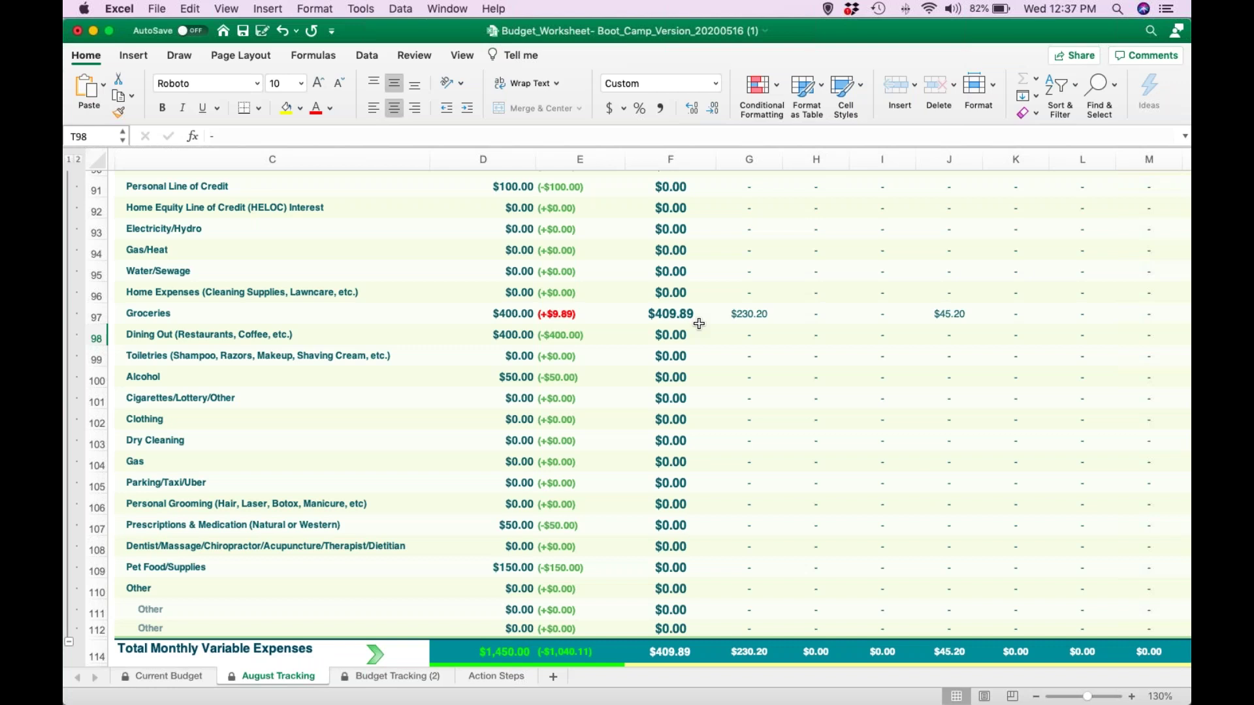
scroll(653, 318, up, 10)
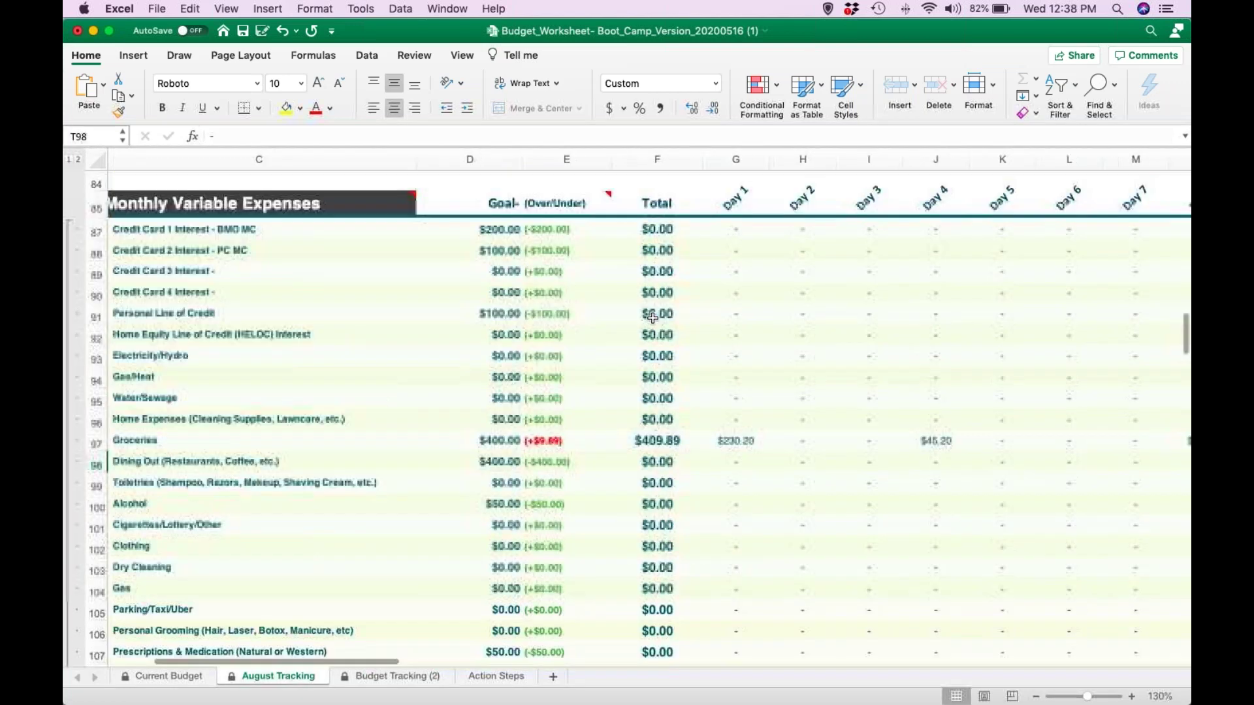
scroll(653, 318, up, 20)
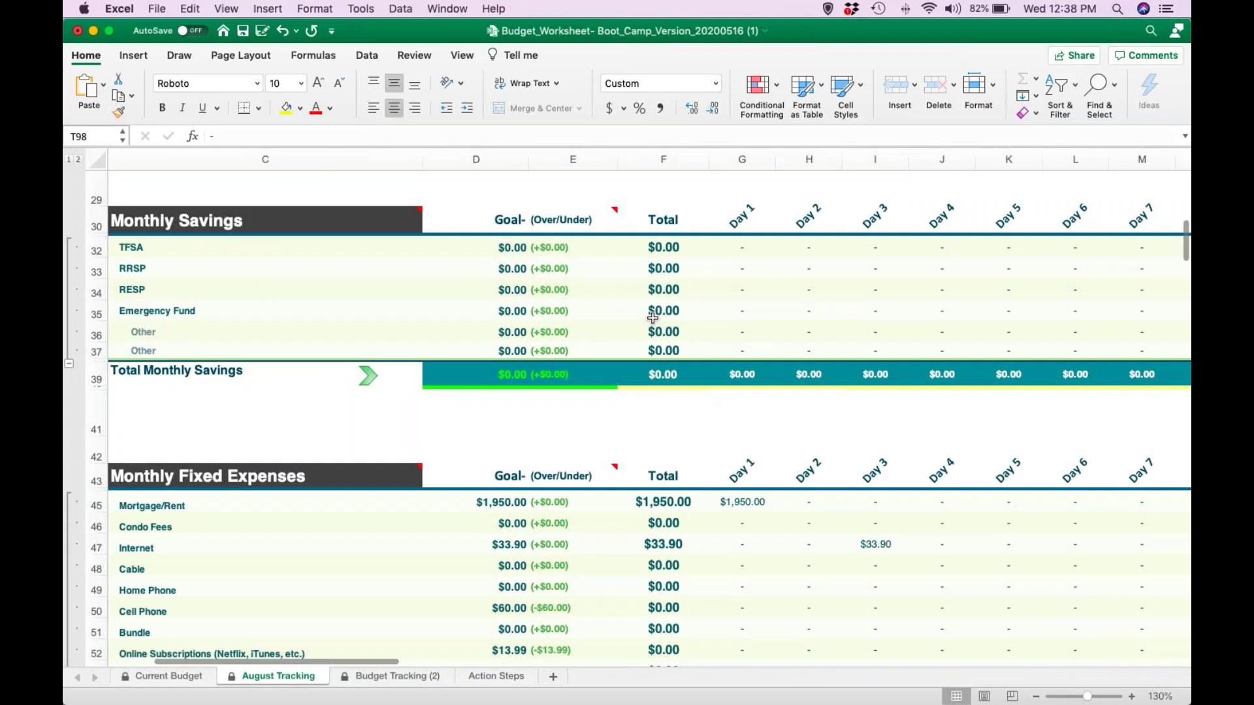
scroll(653, 318, up, 6)
scroll(653, 318, up, 3)
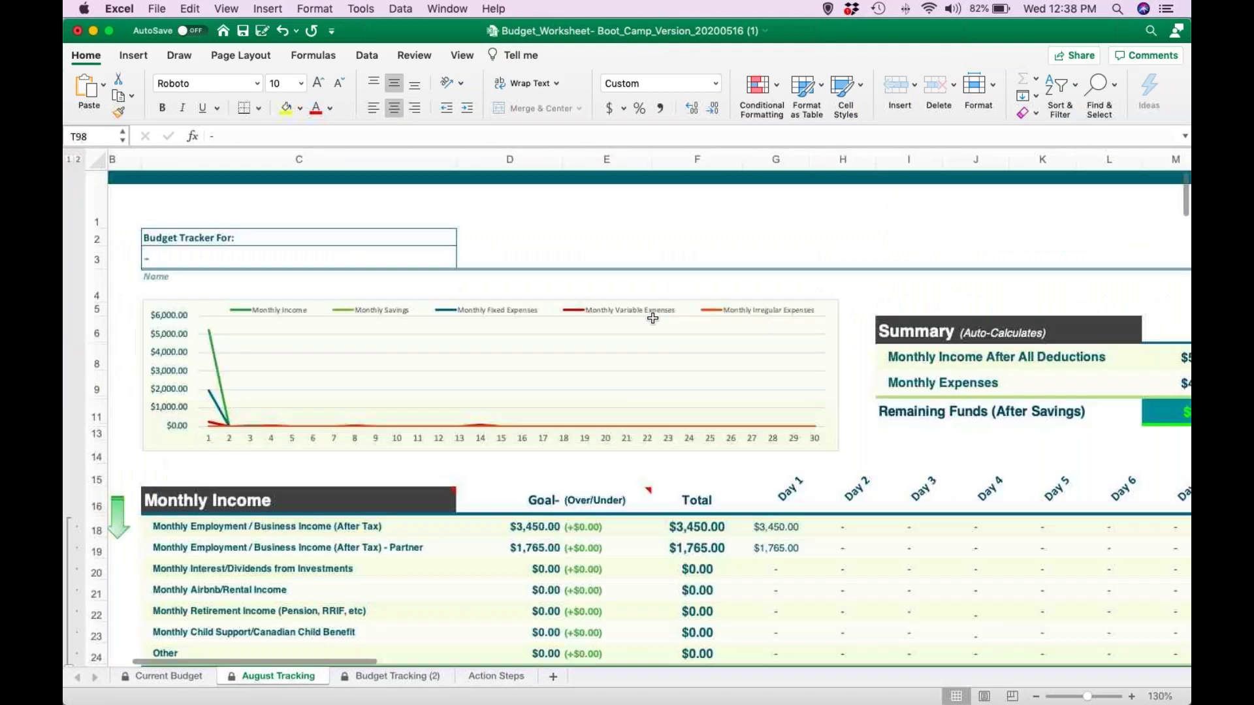
scroll(653, 318, right, 10)
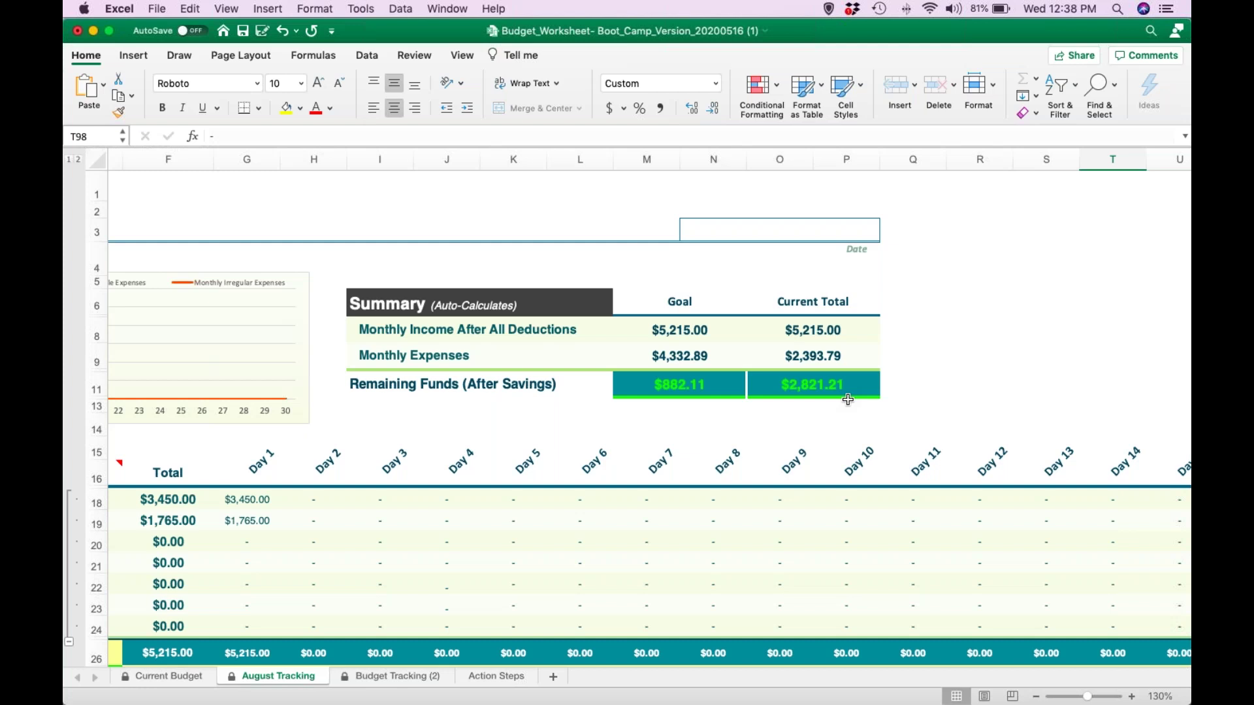
scroll(253, 470, left, 5)
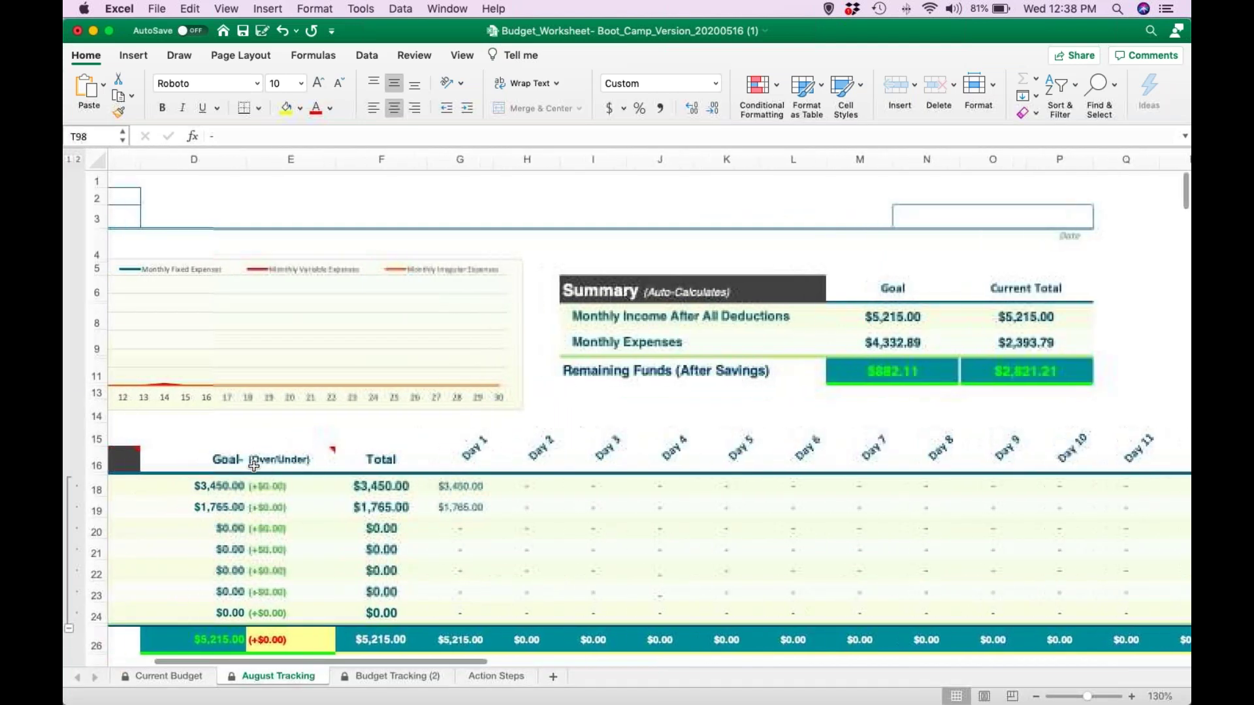
scroll(344, 502, down, 3)
scroll(345, 503, left, 5)
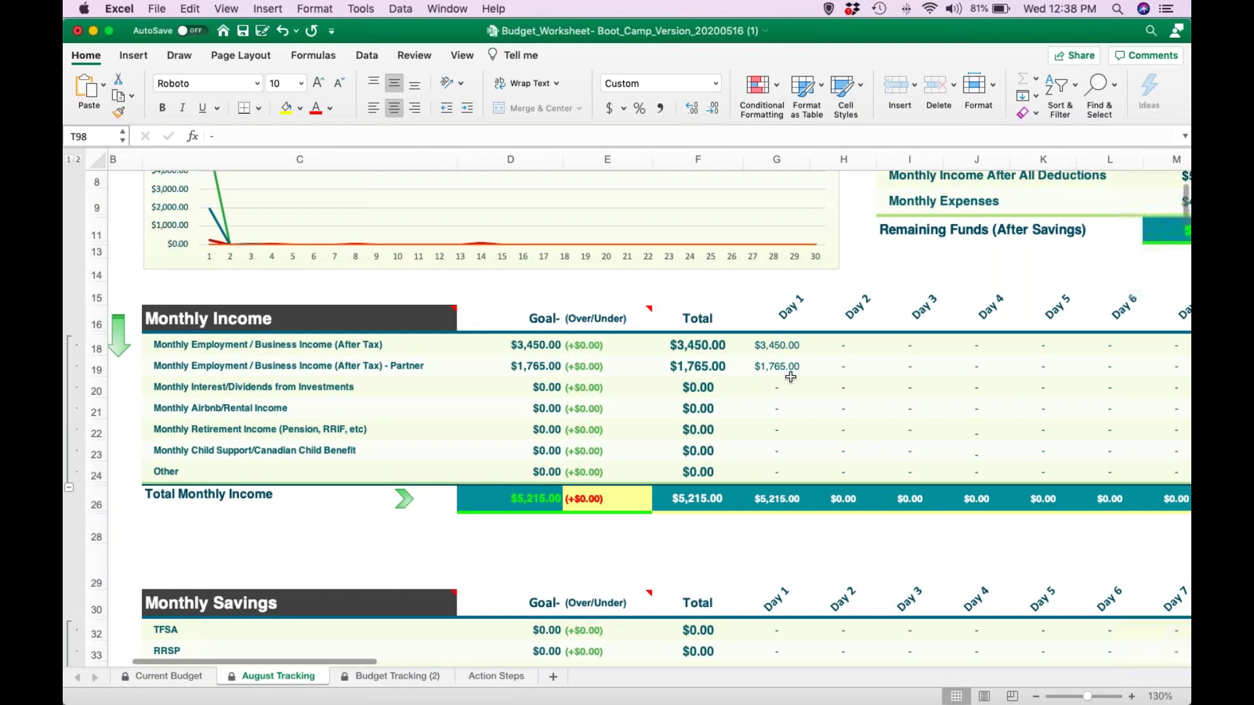
scroll(784, 382, right, 3)
scroll(784, 382, up, 4)
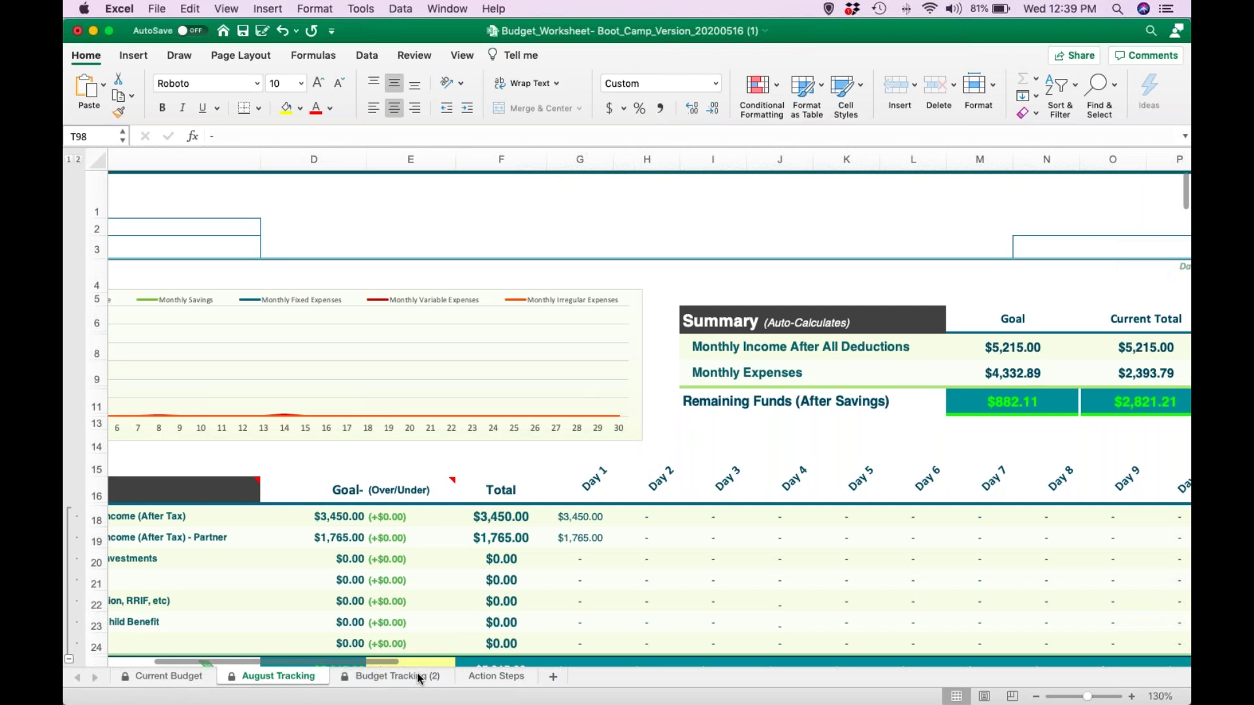
Create a copy of the Budget Tracking (2) sheet in the same workbook, placed before Action Steps.
click(392, 676)
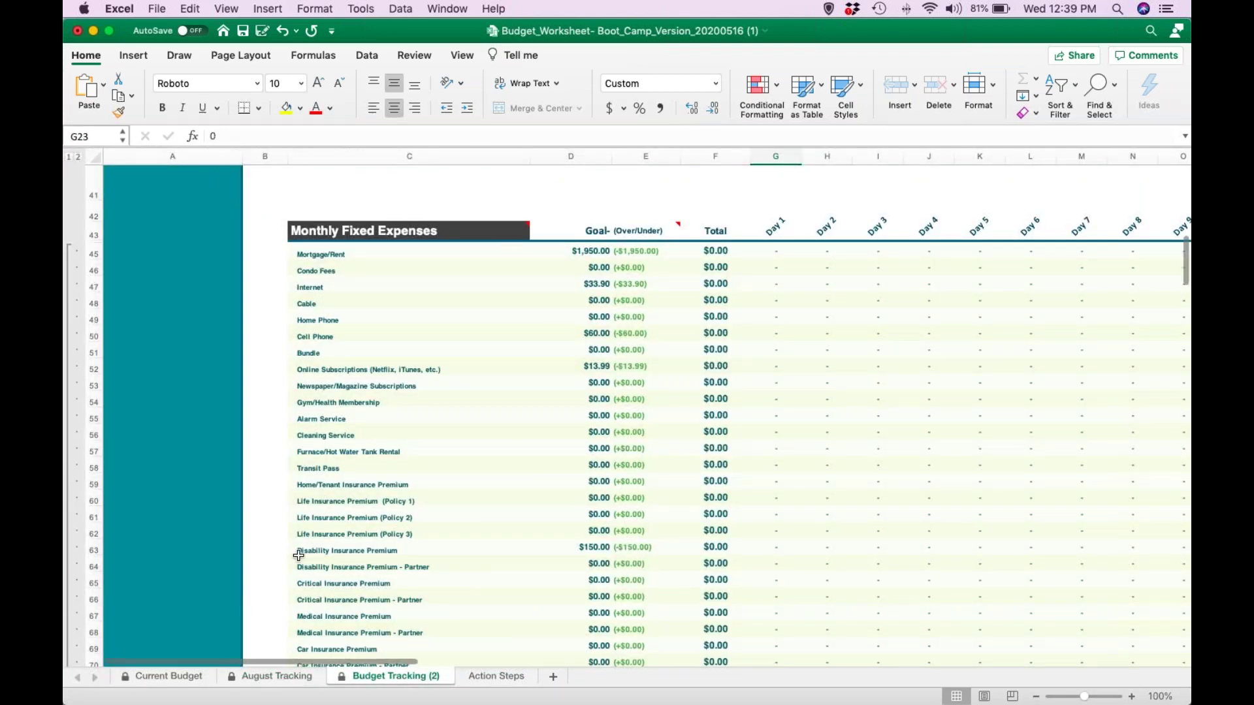
right_click(403, 681)
click(444, 582)
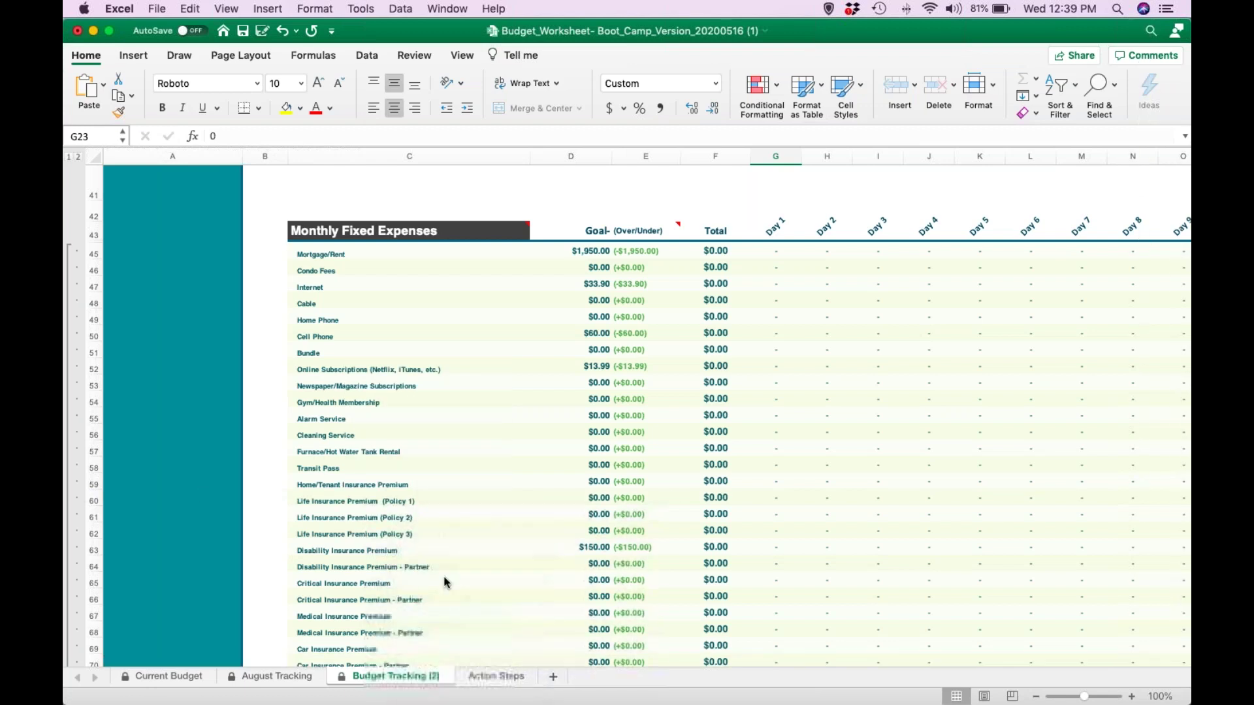
click(416, 585)
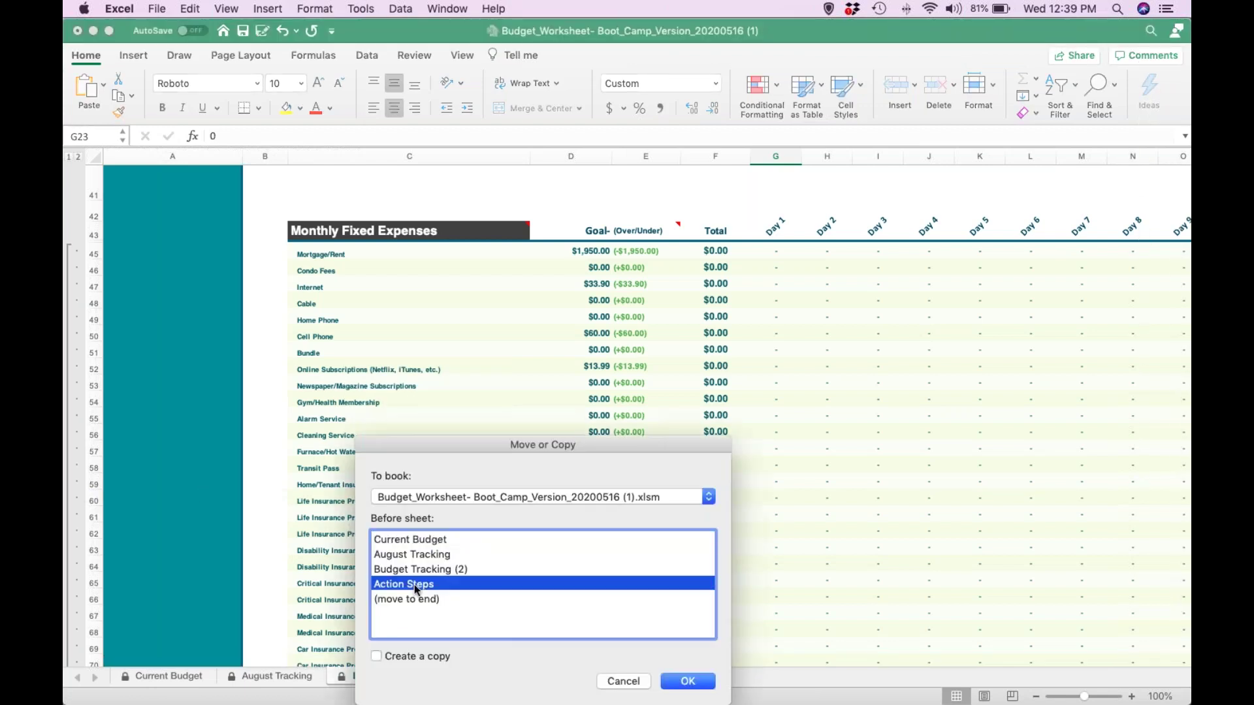
click(711, 686)
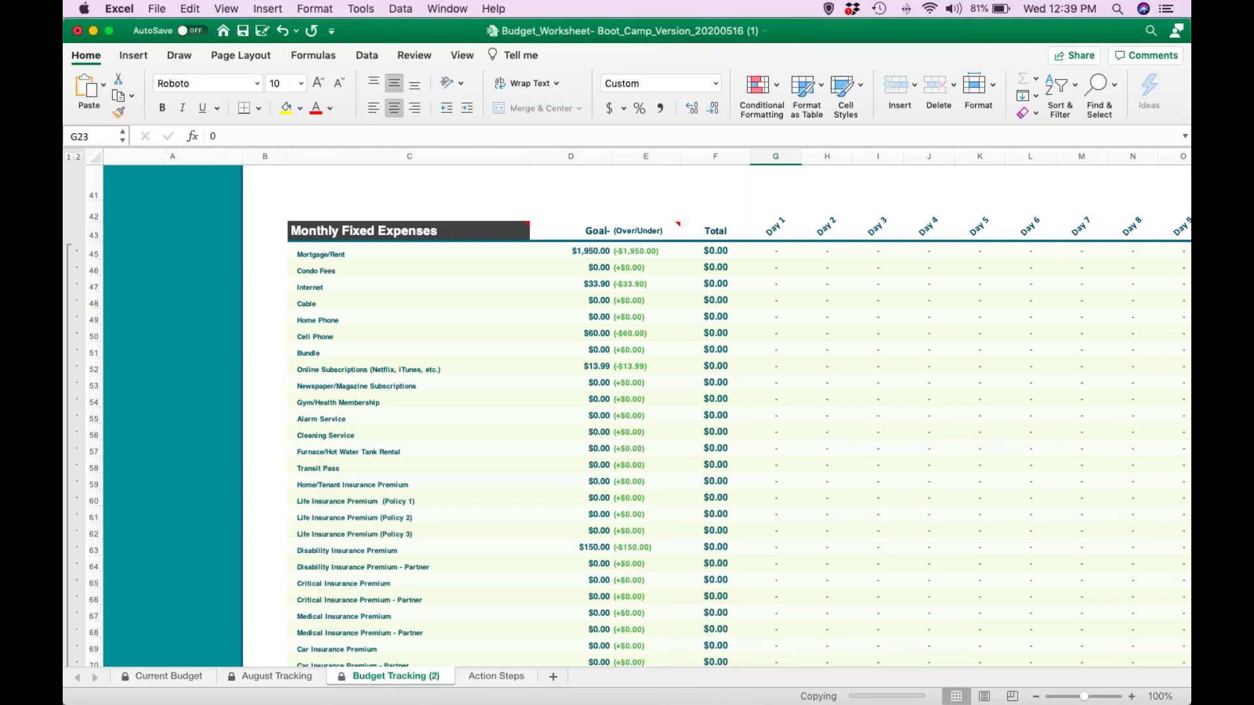